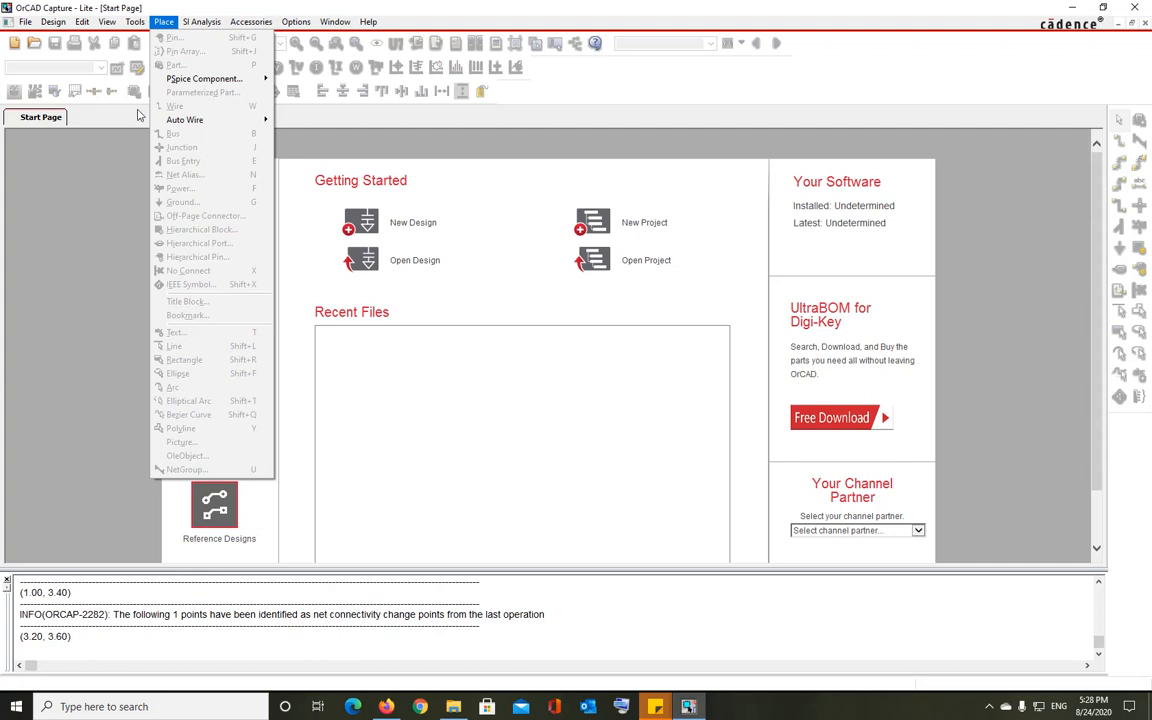
pyautogui.click(57, 279)
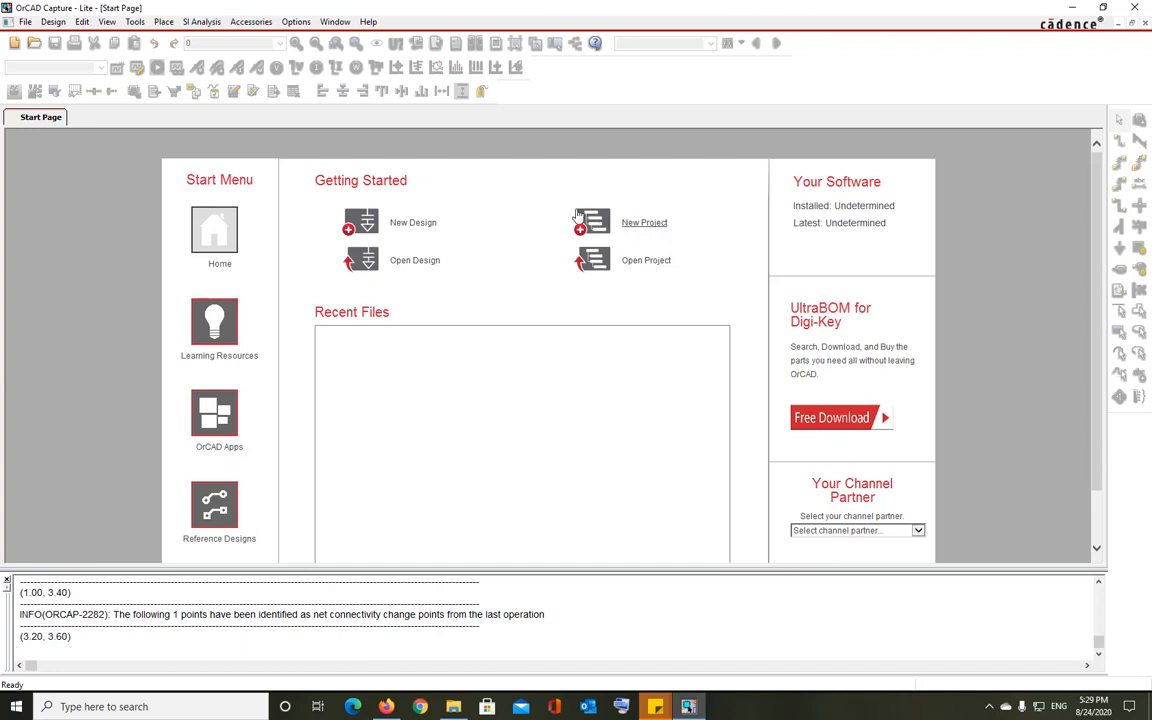
# - Create a PSpice Analog or Mixed A/D project named Project1, based on the existing project AnalogGNDSymbol.opj
pyautogui.click(25, 21)
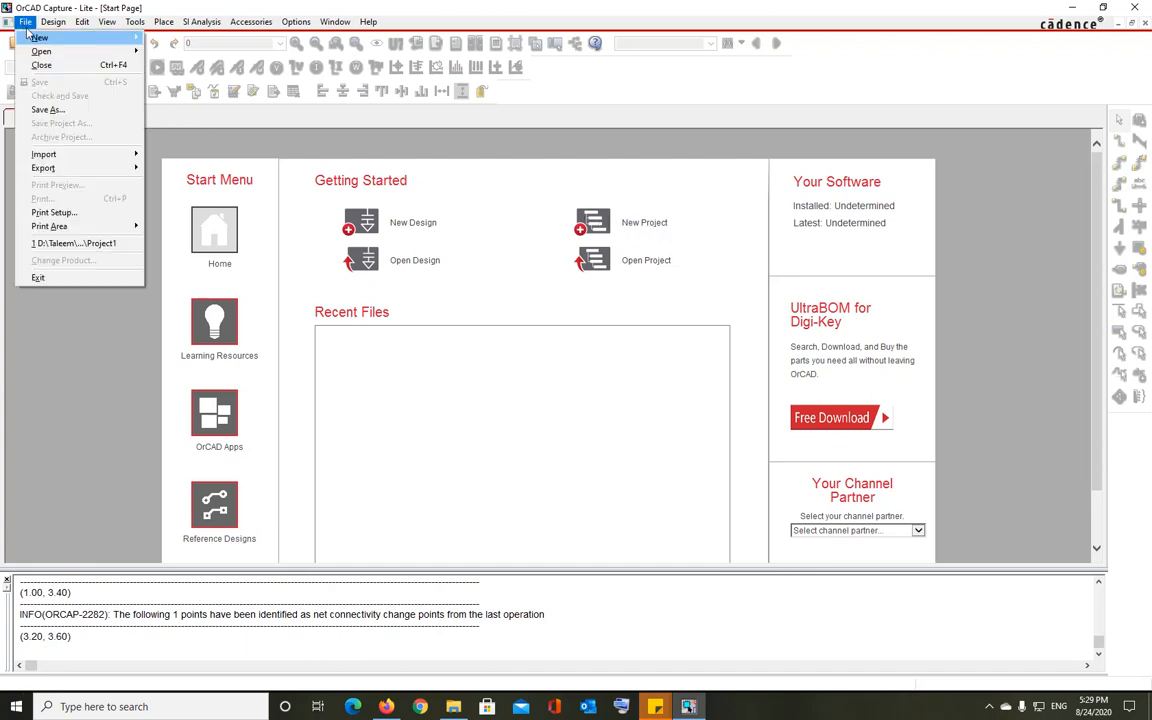
pyautogui.moveTo(40, 37)
pyautogui.click(152, 40)
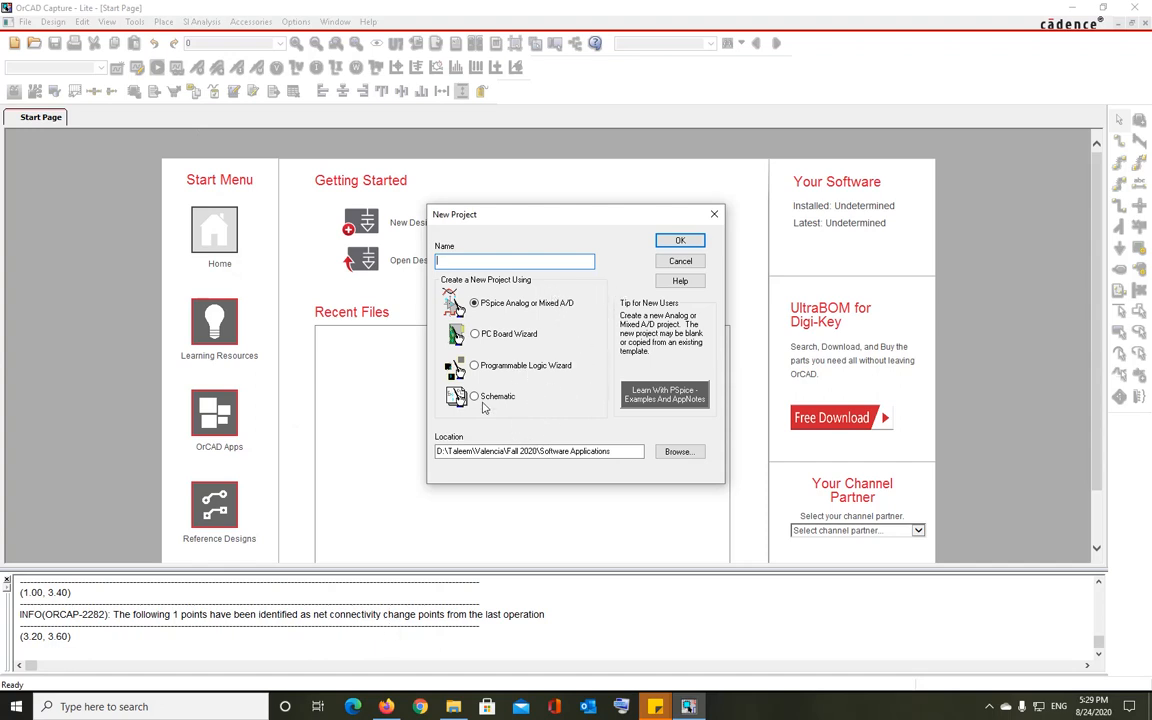
pyautogui.click(489, 398)
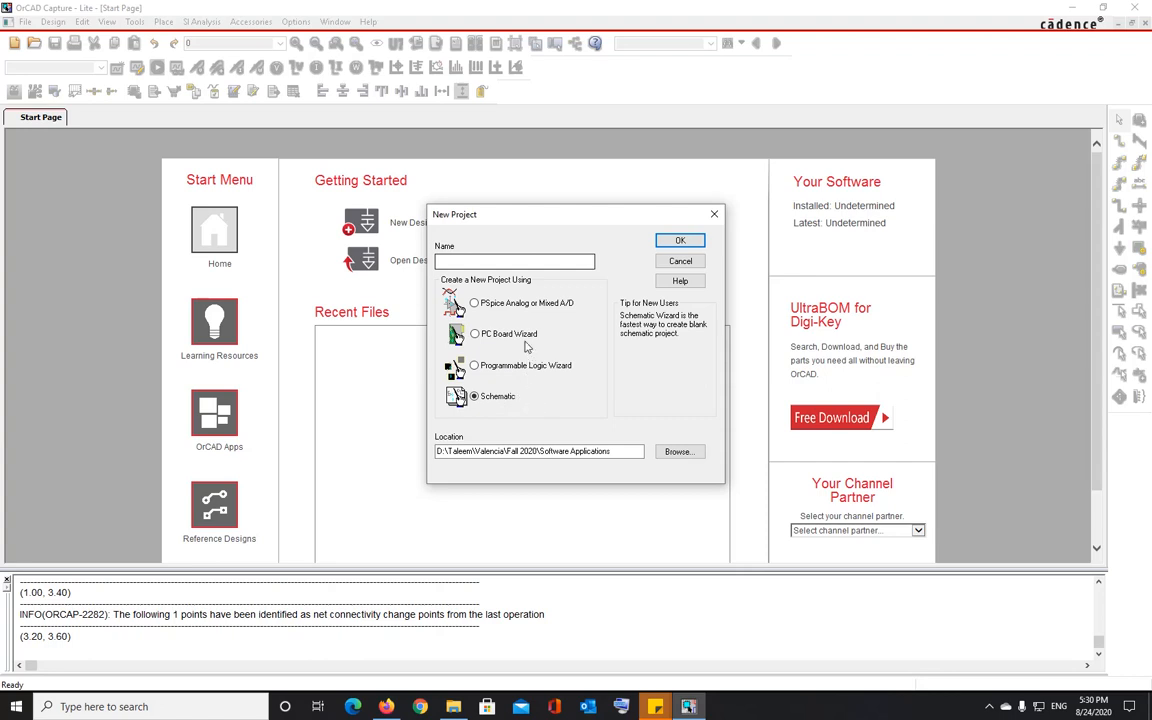
pyautogui.click(463, 261)
pyautogui.write('Project1')
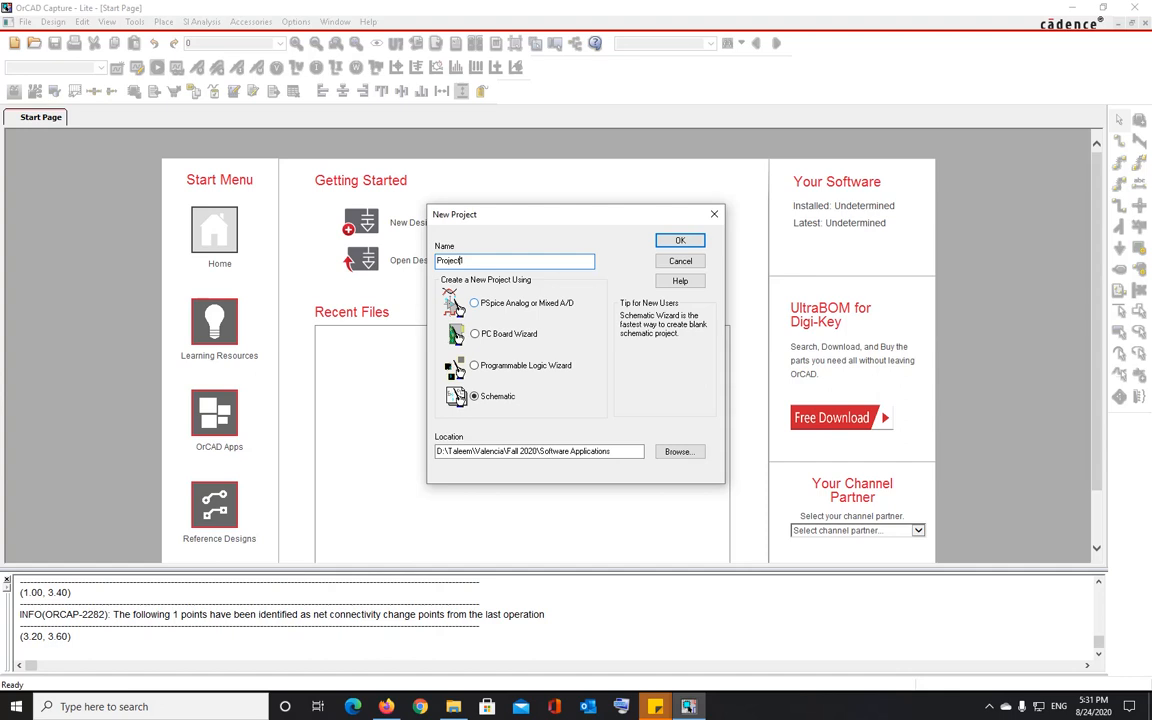
pyautogui.click(474, 302)
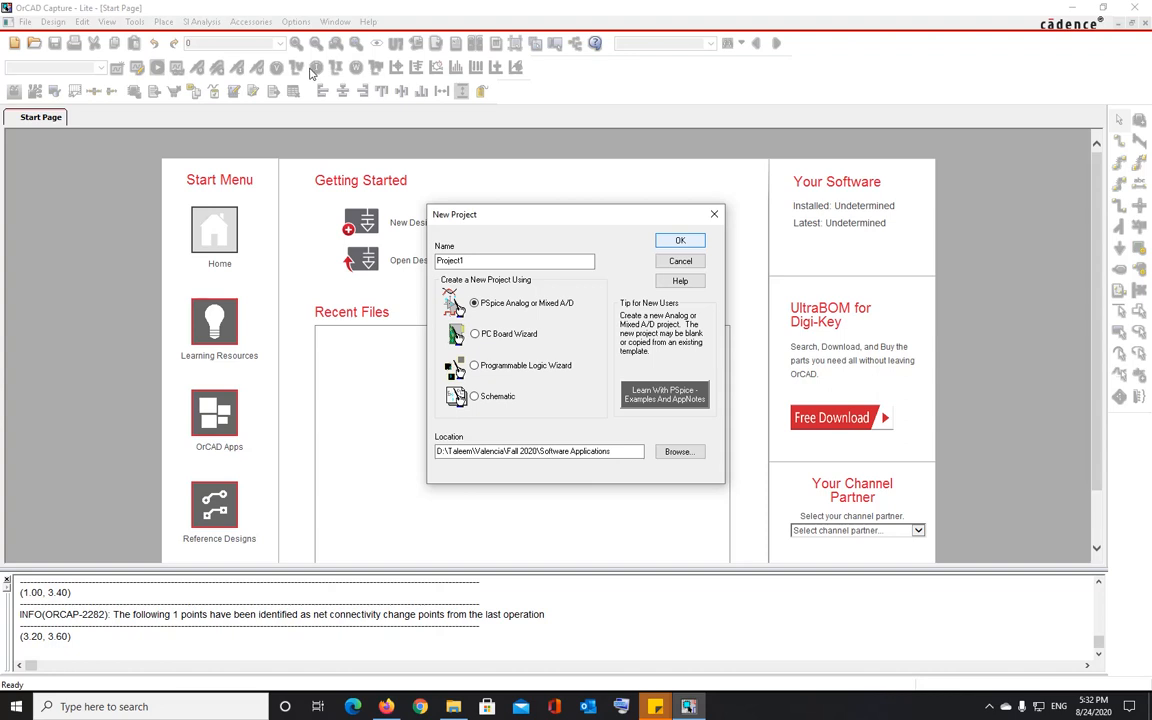
pyautogui.click(679, 242)
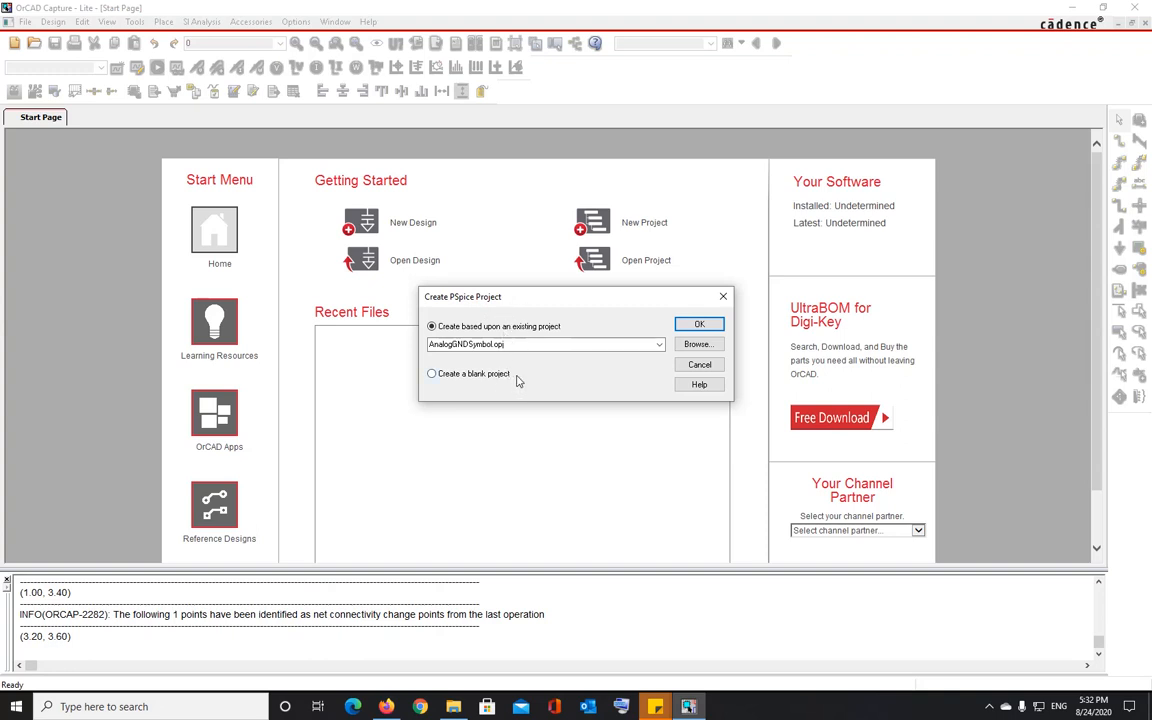
pyautogui.click(700, 325)
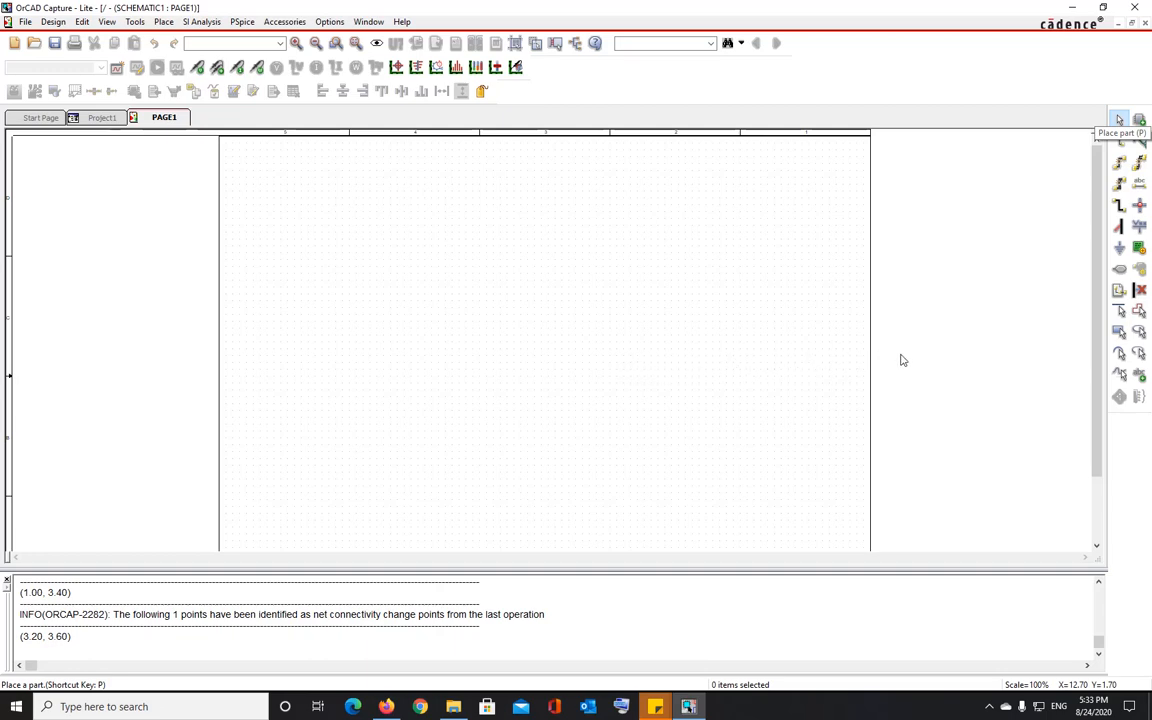
# - Open the part placement tool and remove the SOURCE and ANALOG libraries from its library list
pyautogui.click(1145, 128)
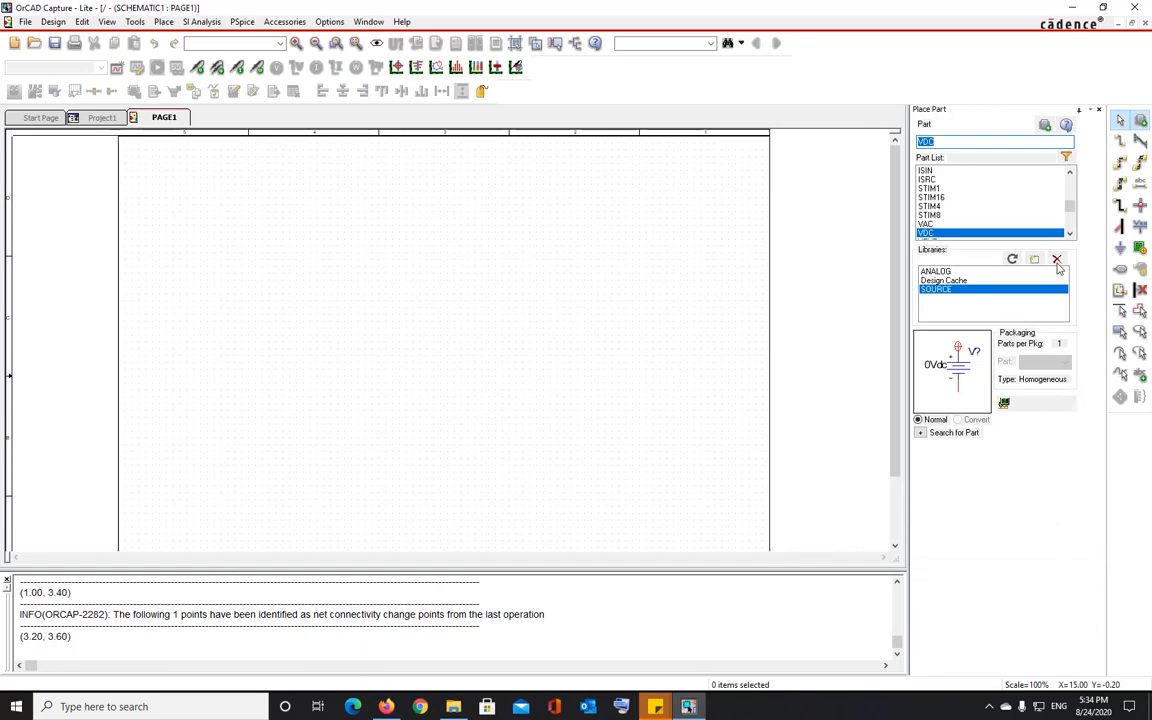
pyautogui.click(1056, 259)
pyautogui.click(1051, 272)
pyautogui.click(1056, 259)
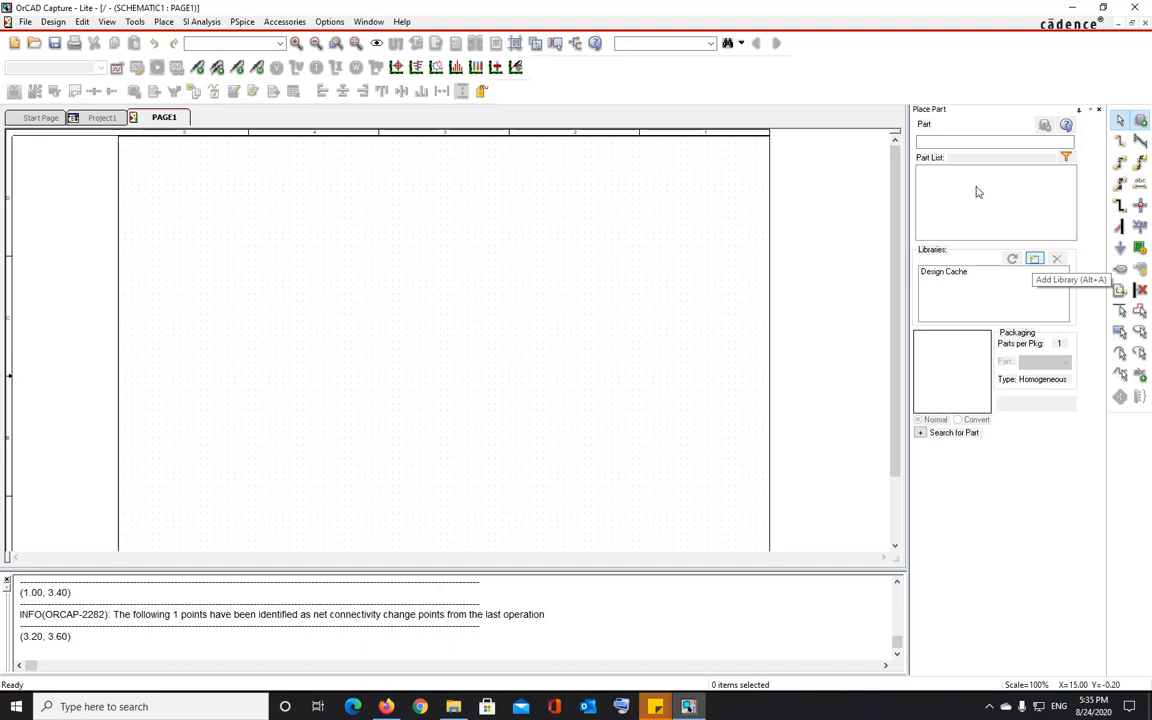
# - Add the analog library from the pspice folder to the part placement libraries
pyautogui.click(1034, 260)
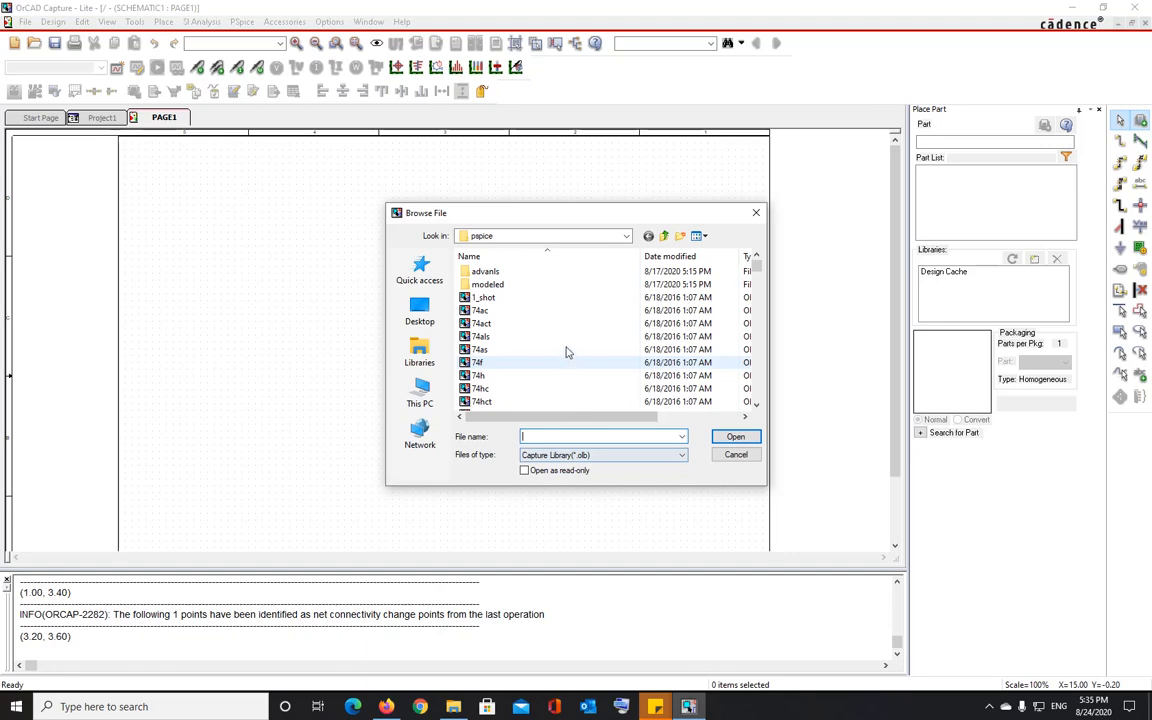
pyautogui.scroll(-4, 514, 320)
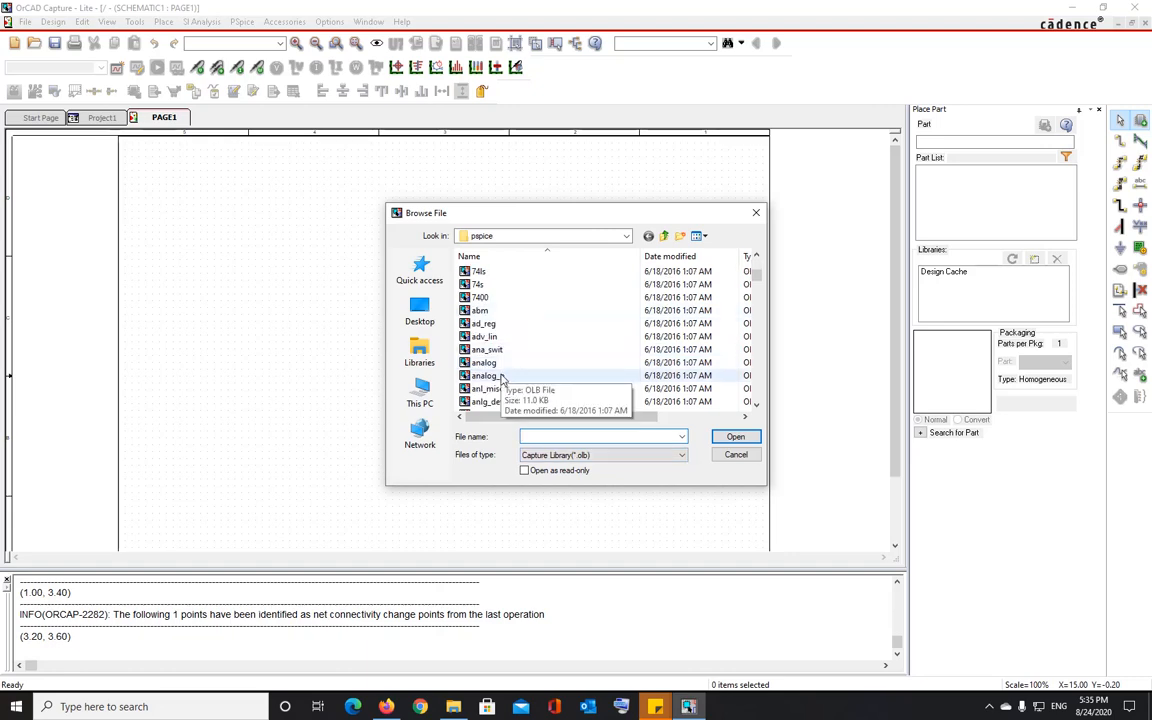
pyautogui.scroll(-12, 580, 318)
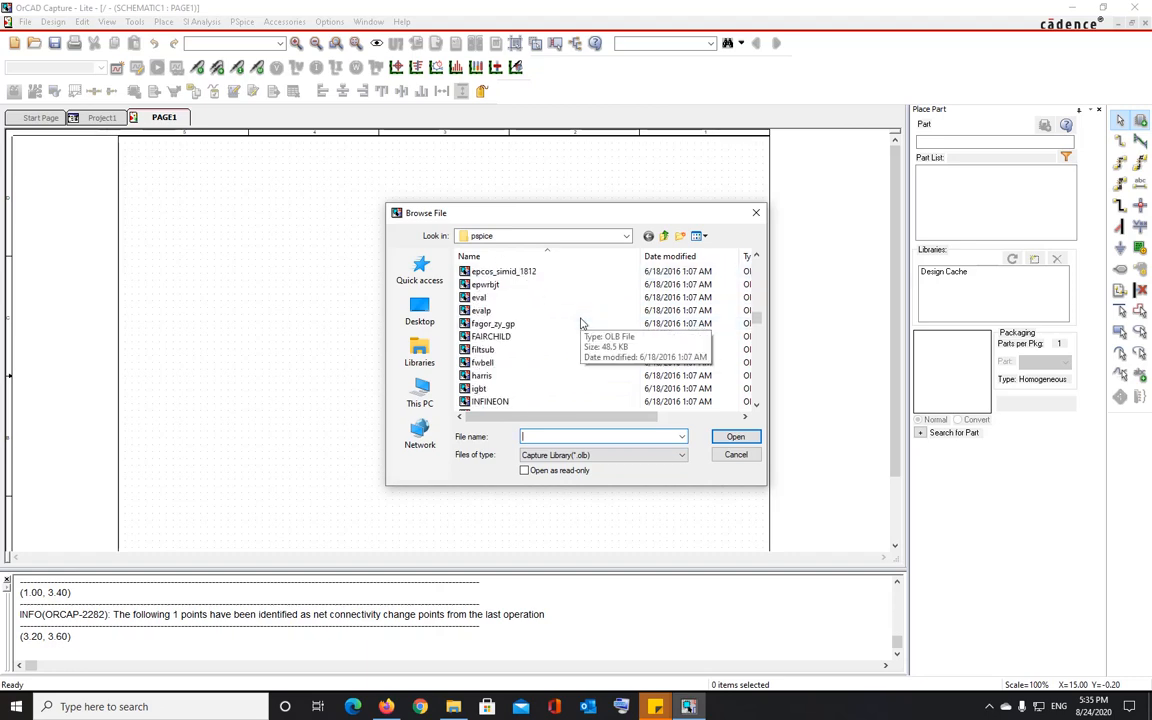
pyautogui.scroll(-5, 580, 323)
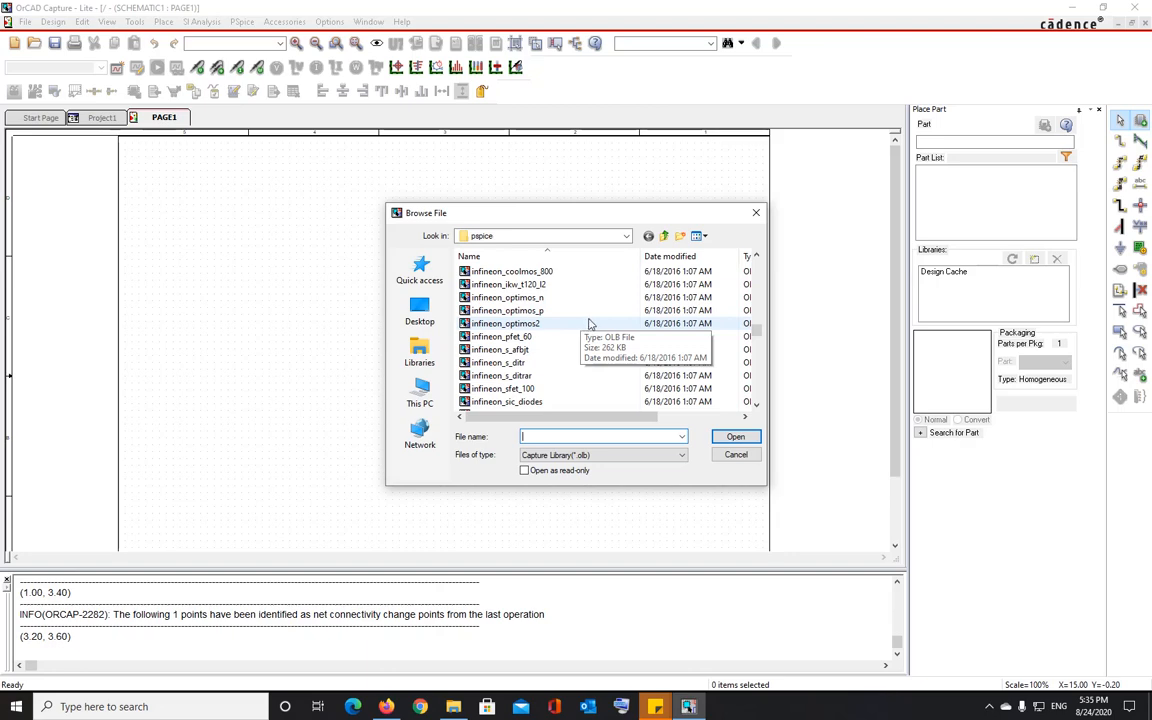
pyautogui.scroll(-1, 589, 323)
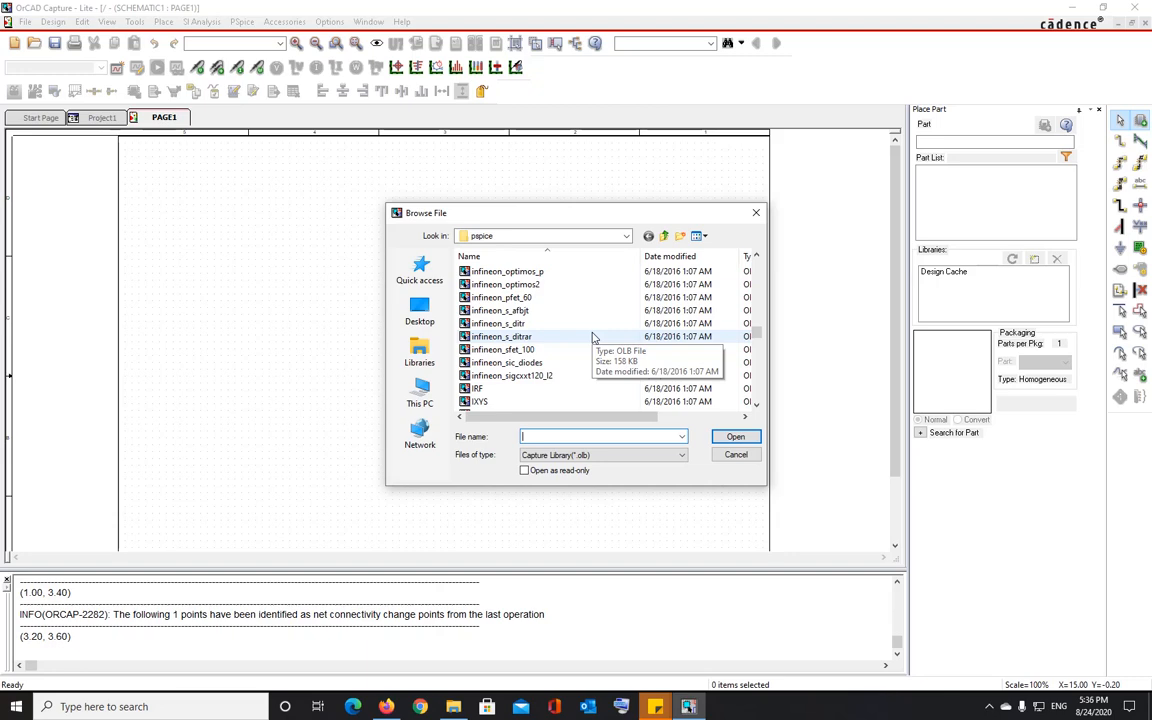
pyautogui.scroll(-15, 592, 338)
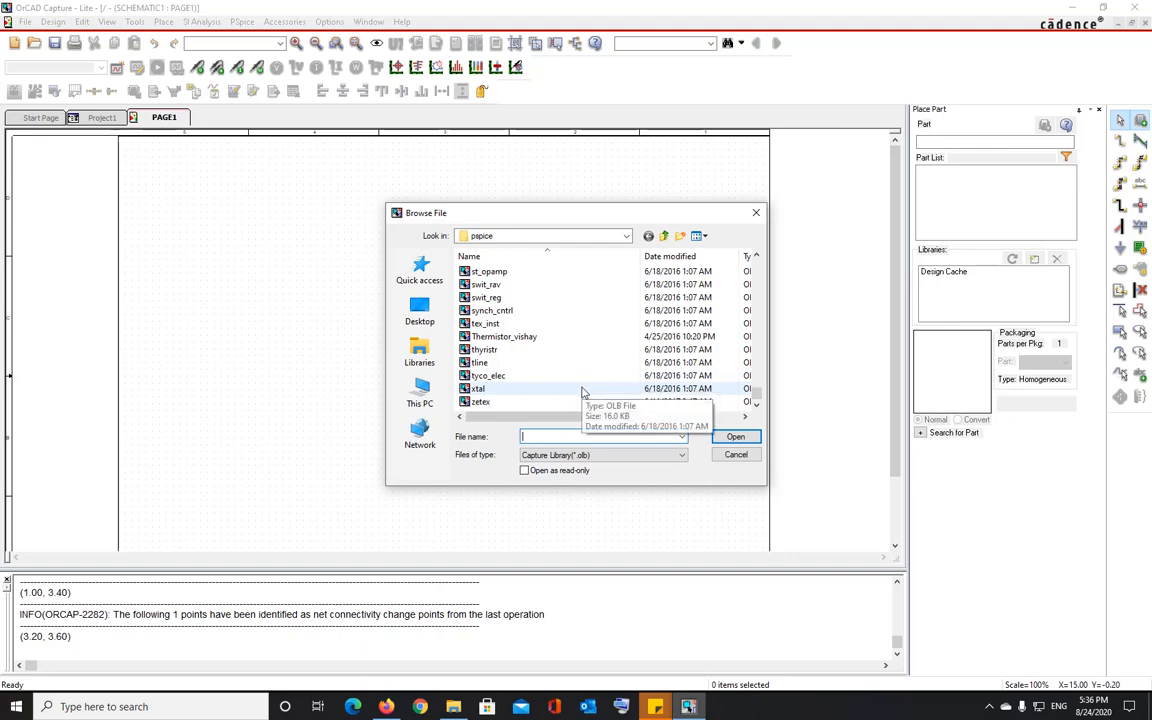
pyautogui.scroll(10, 583, 392)
pyautogui.scroll(10, 583, 392)
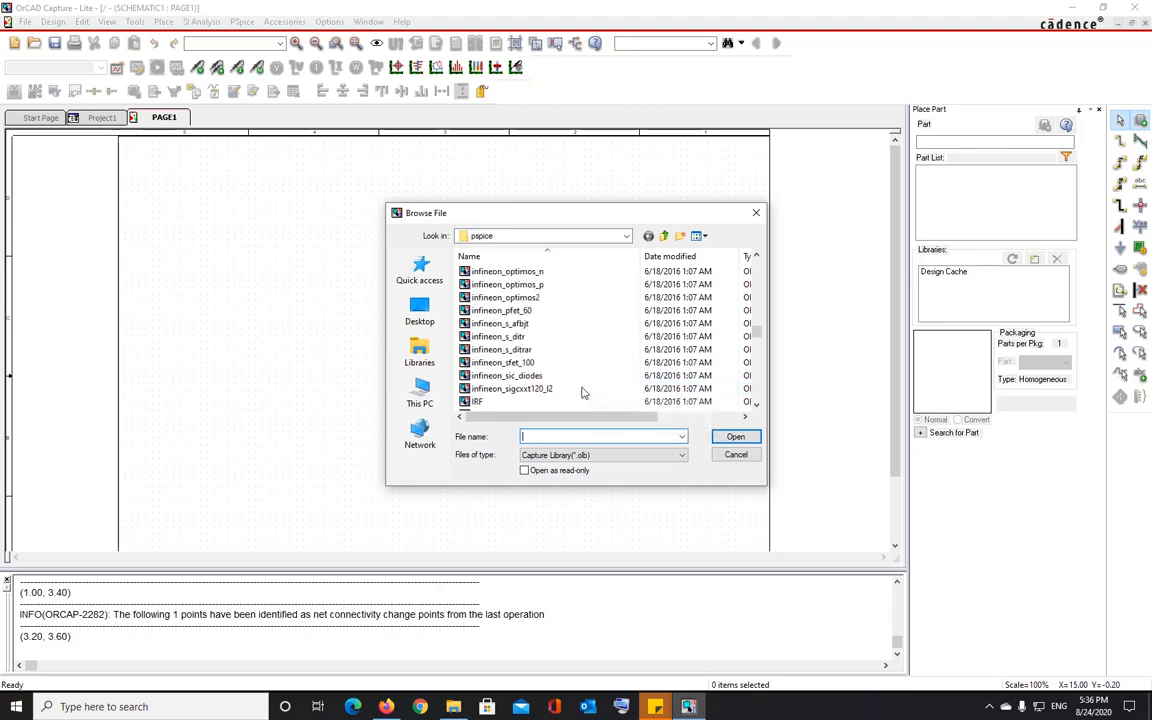
pyautogui.scroll(10, 583, 392)
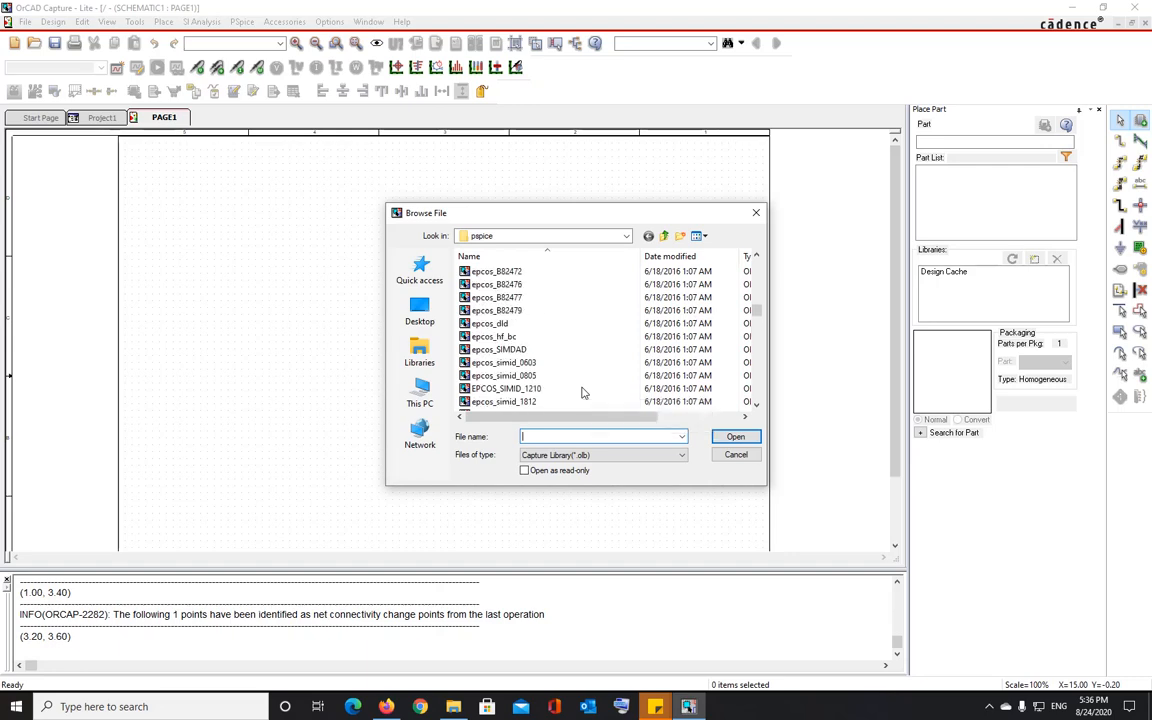
pyautogui.scroll(5, 583, 392)
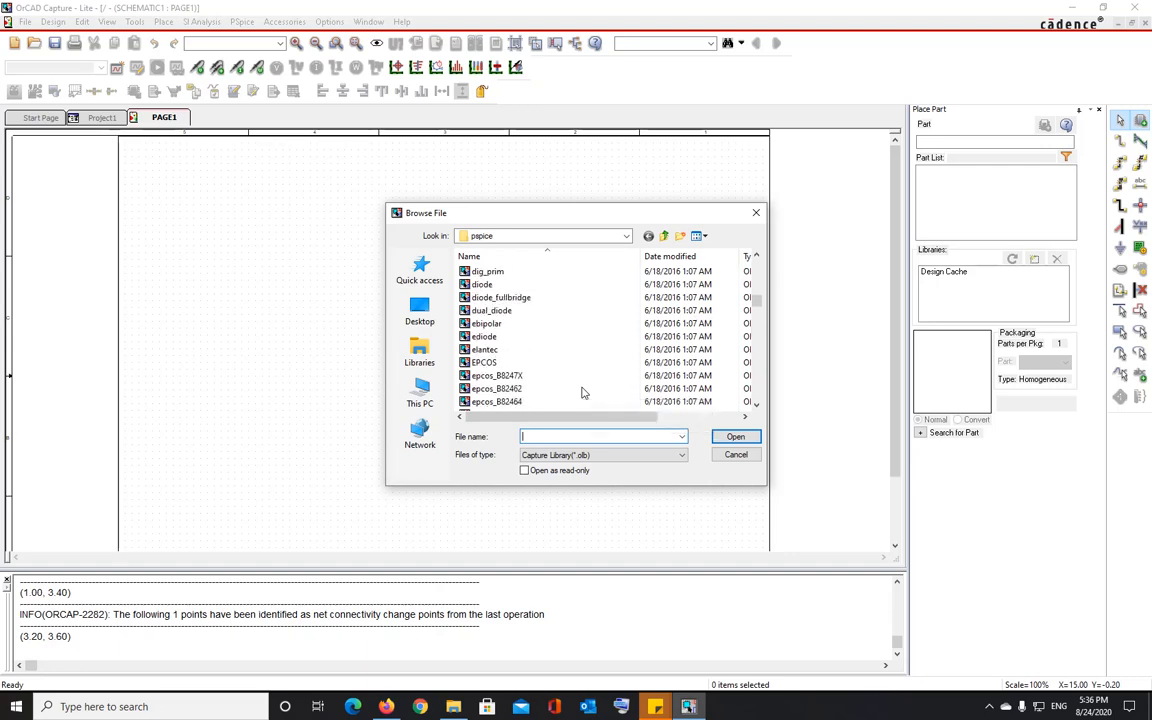
pyautogui.scroll(4, 583, 392)
pyautogui.scroll(5, 576, 393)
pyautogui.scroll(2, 566, 360)
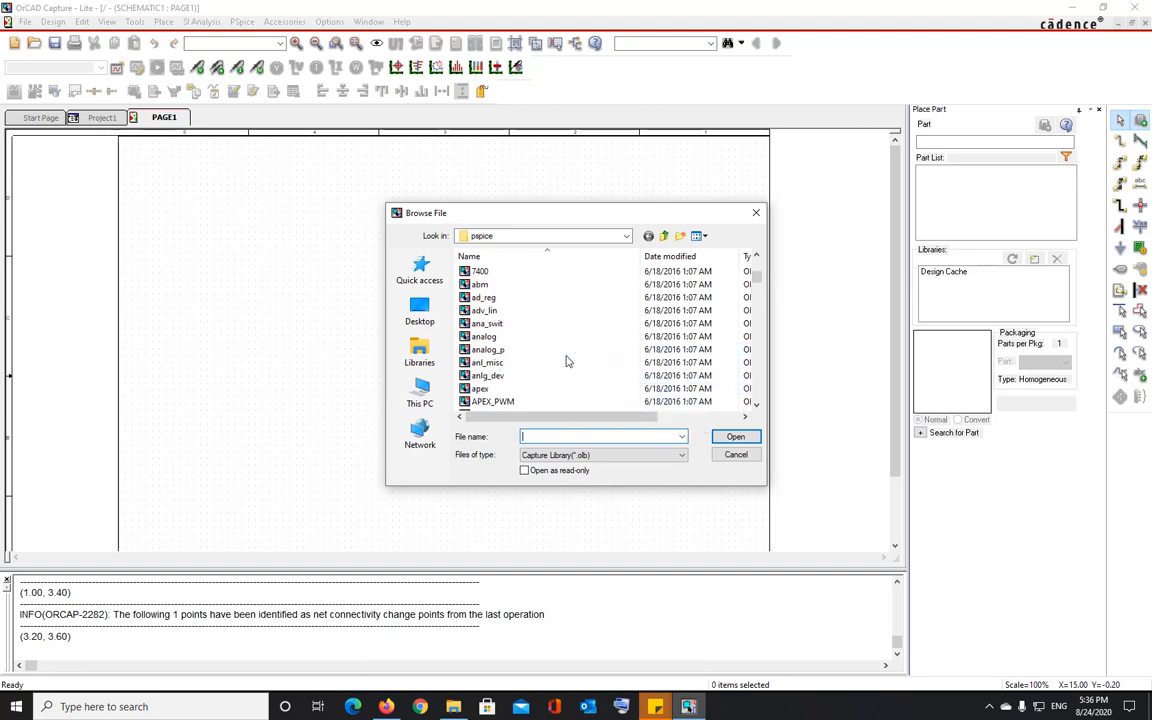
pyautogui.doubleClick(490, 340)
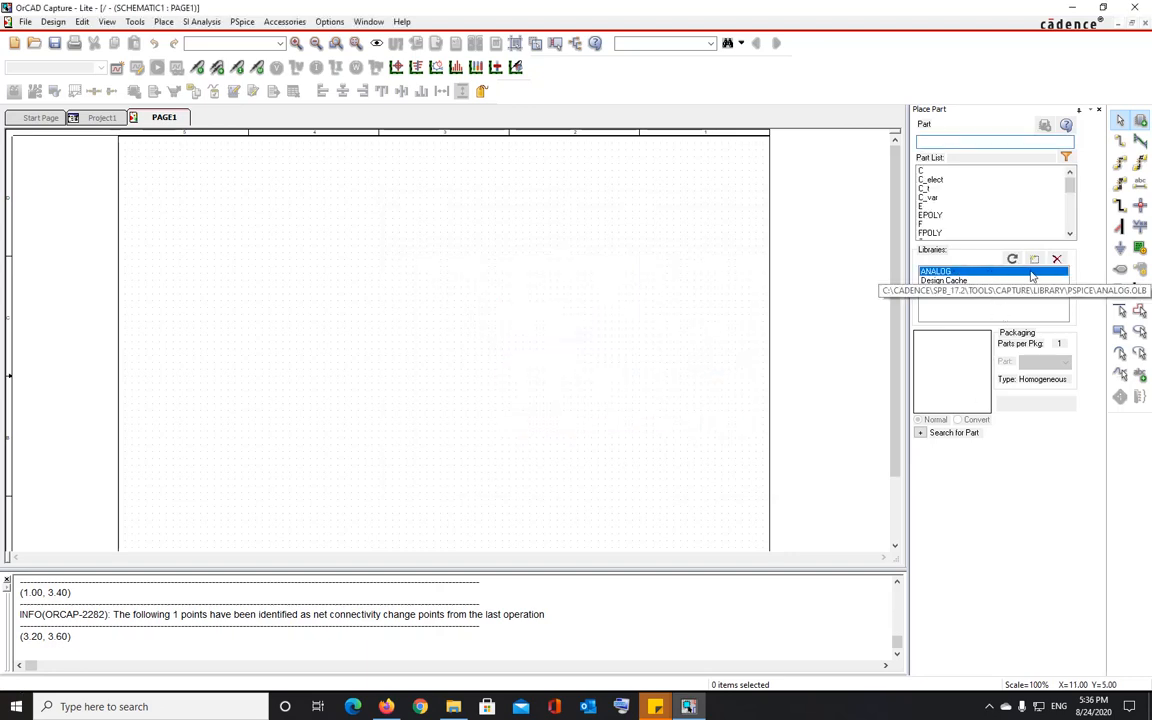
# - Add the source library from the pspice folder to the part placement libraries
pyautogui.click(1035, 260)
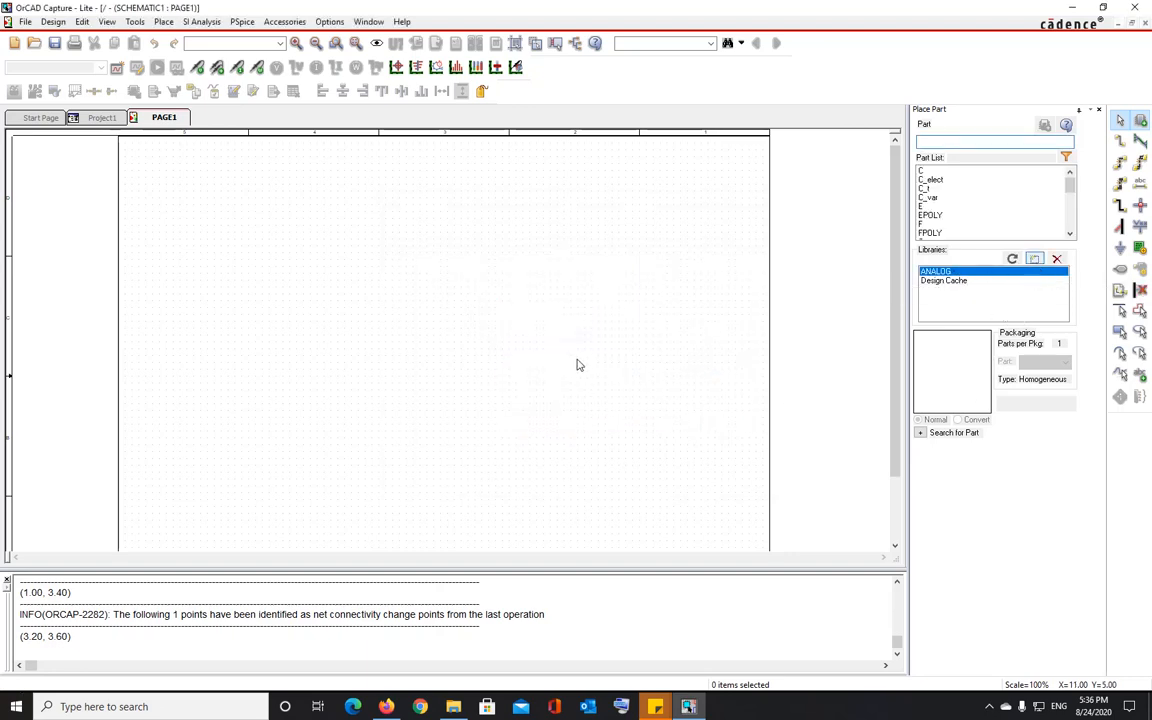
pyautogui.scroll(-20, 577, 362)
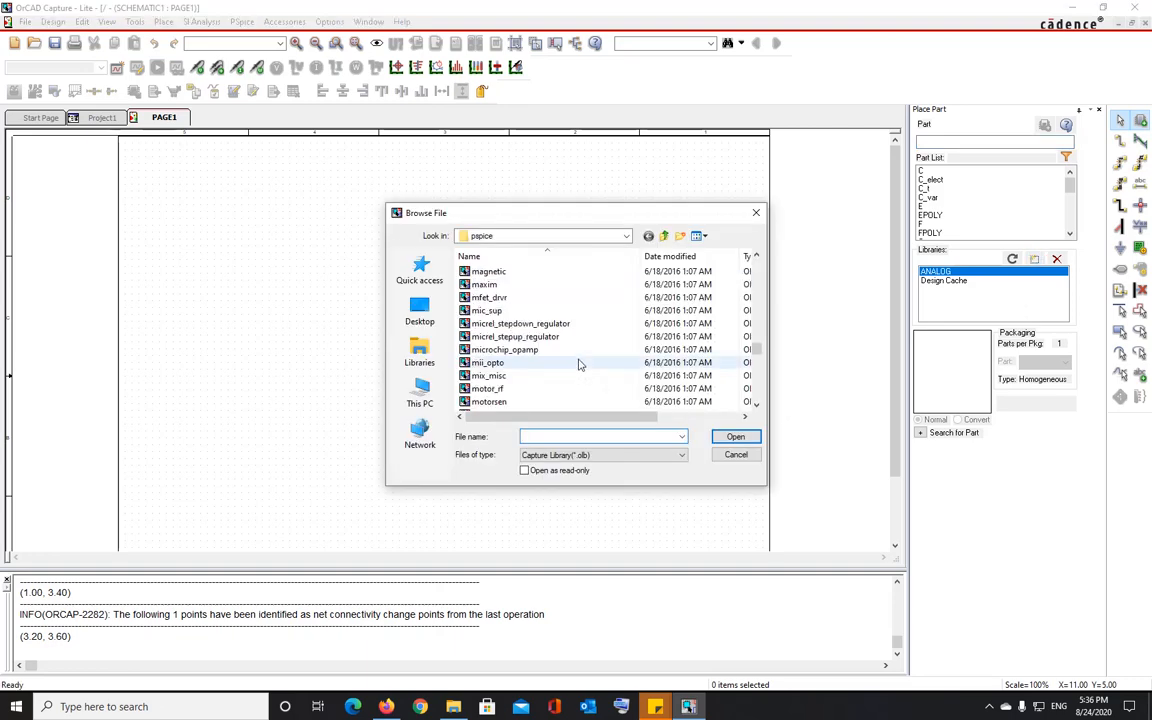
pyautogui.scroll(-4, 577, 365)
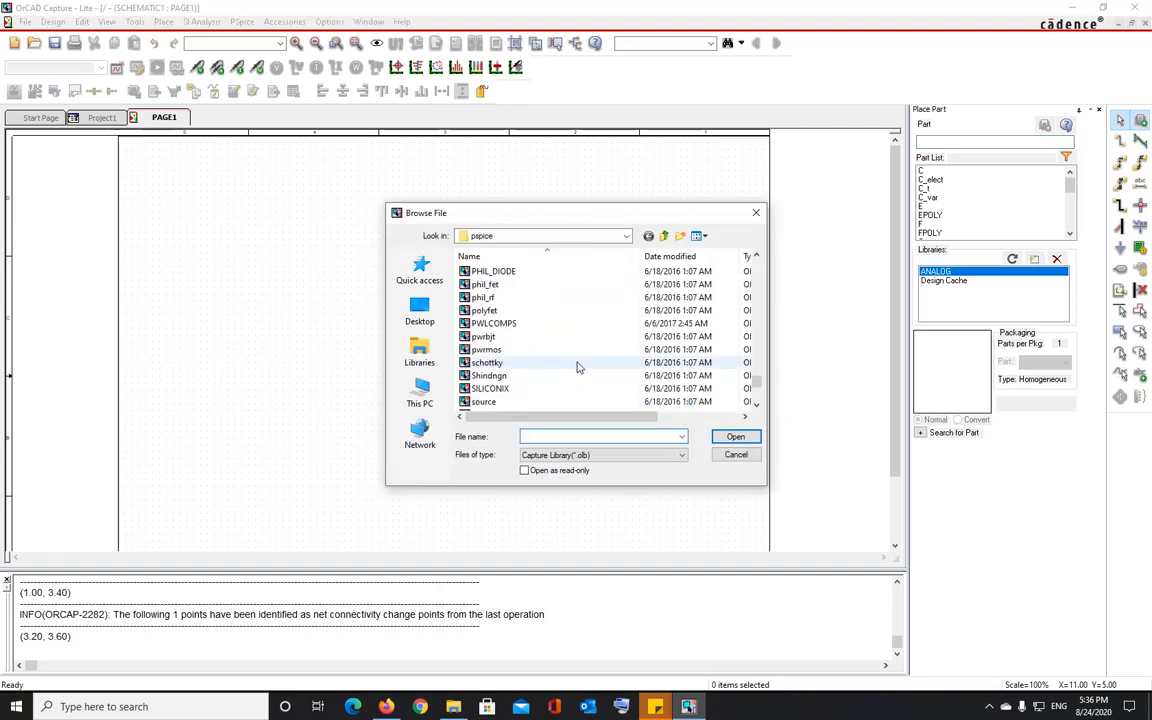
pyautogui.scroll(-1, 577, 365)
pyautogui.doubleClick(505, 366)
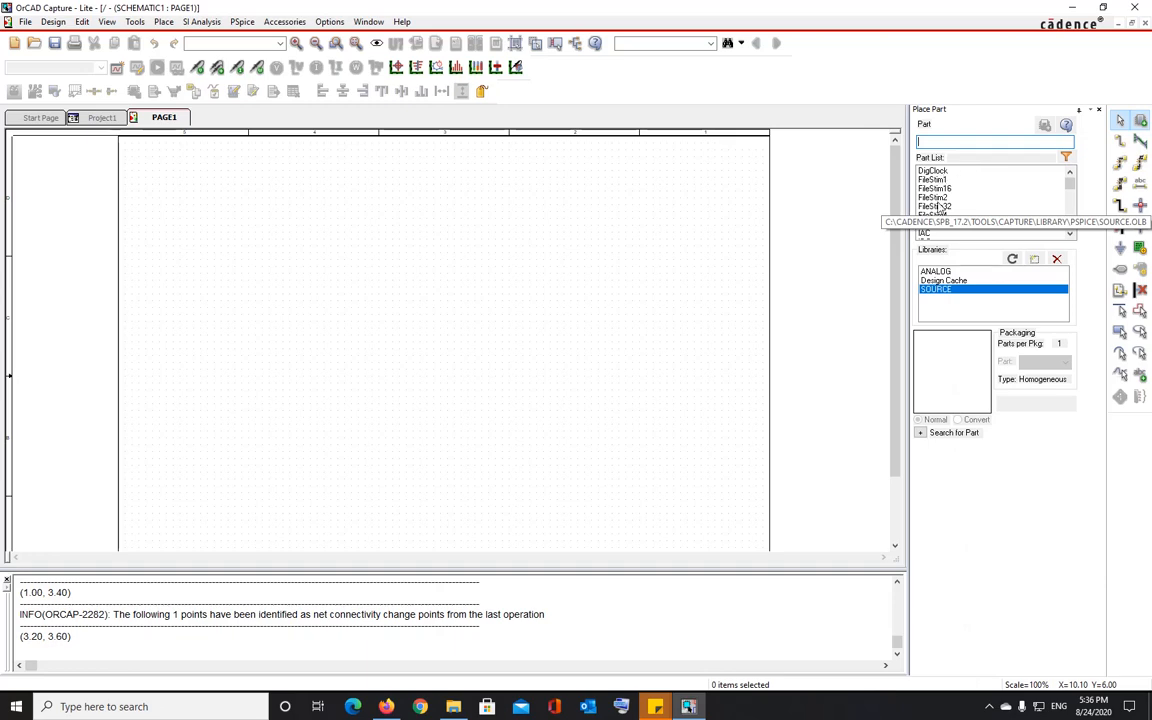
# - Look through the parts offered by the SOURCE library
pyautogui.scroll(-5, 930, 233)
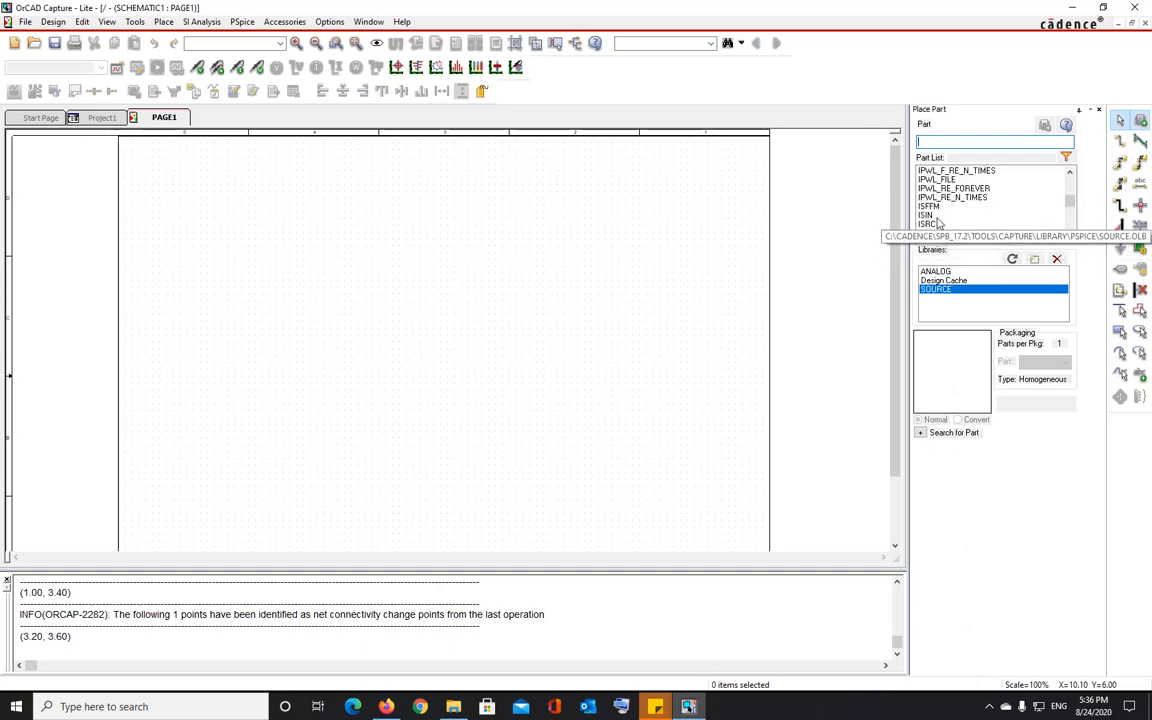
pyautogui.scroll(-2, 963, 222)
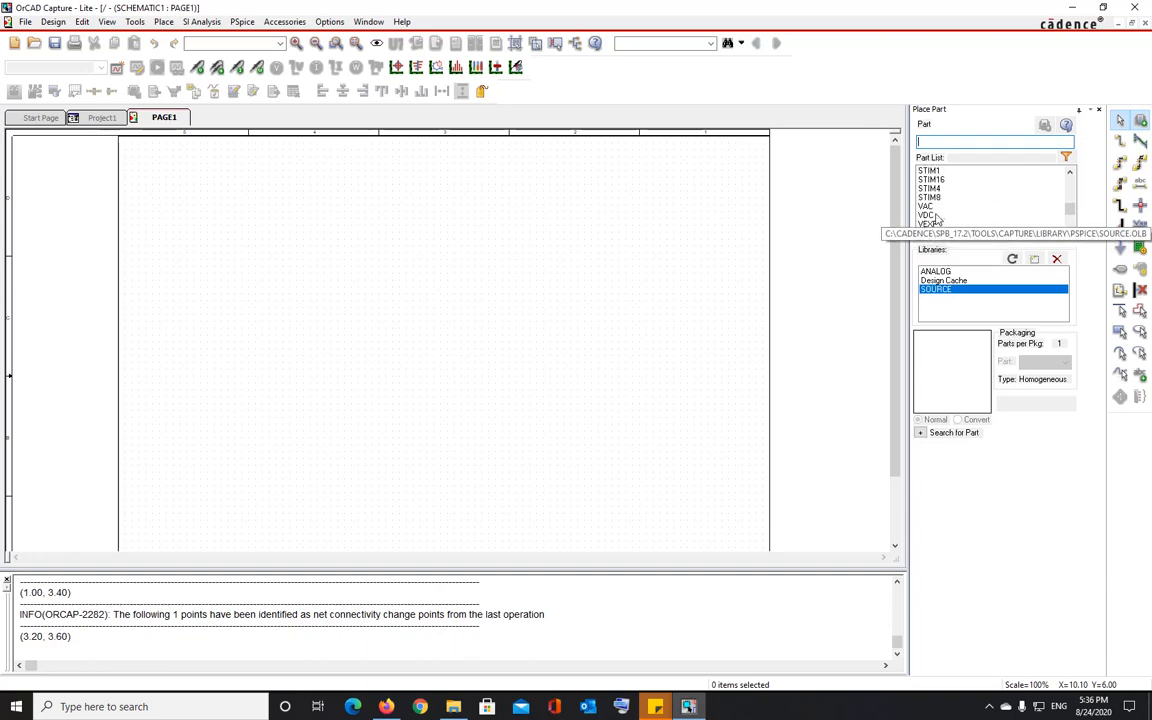
pyautogui.scroll(-3, 950, 222)
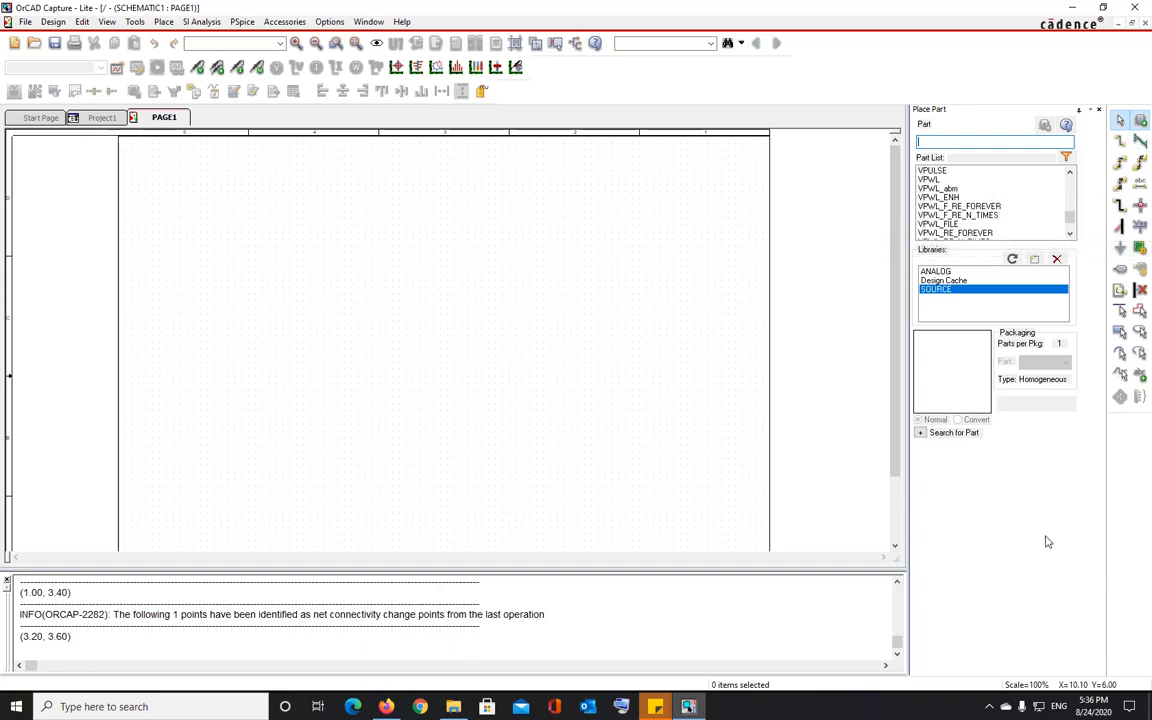
pyautogui.scroll(10, 950, 214)
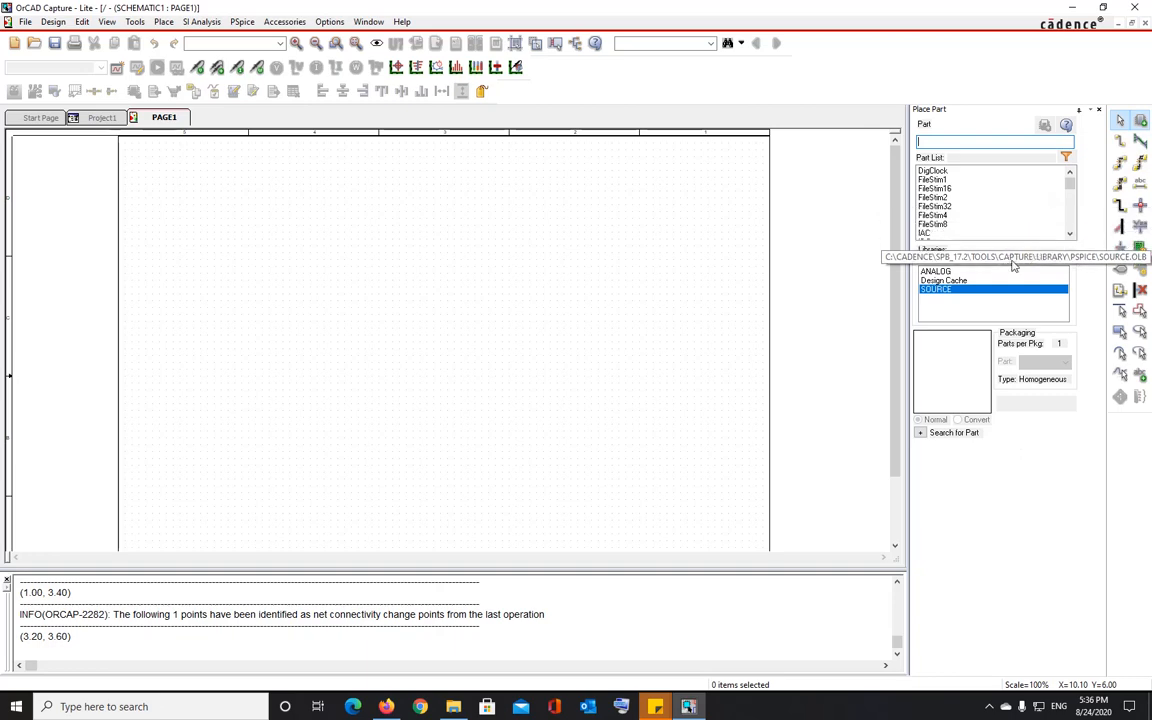
# - Look through the parts of the ANALOG library and pick the resistor R for placement
pyautogui.click(936, 271)
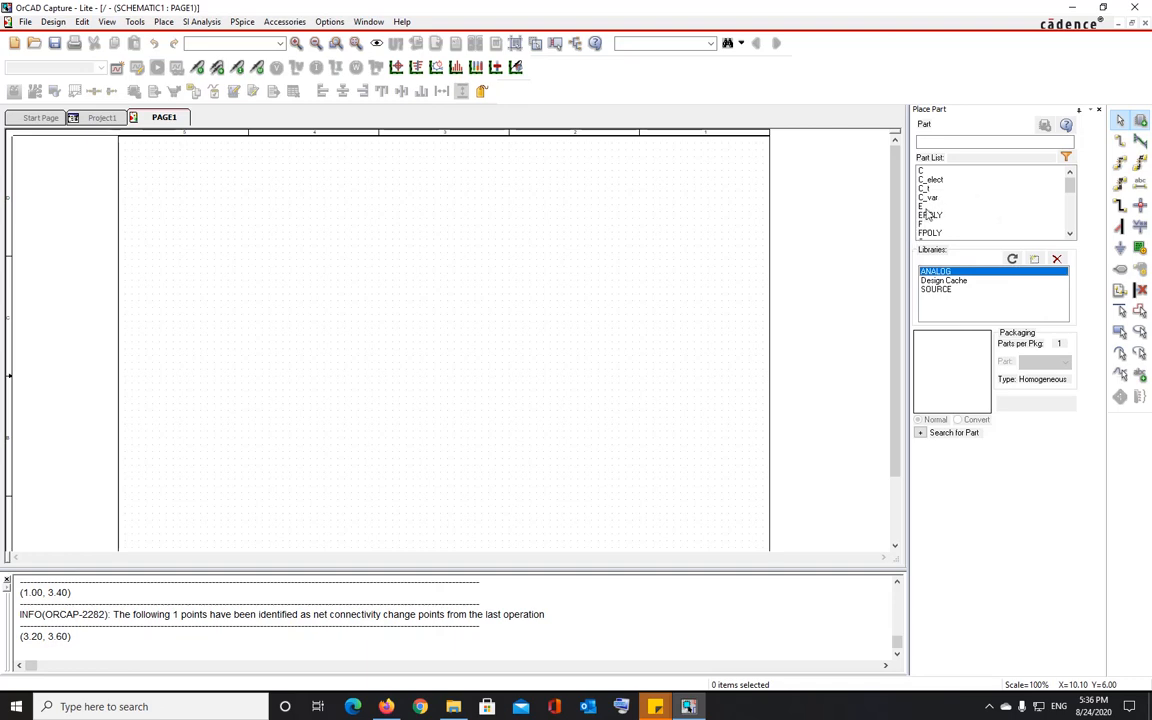
pyautogui.scroll(-5, 931, 205)
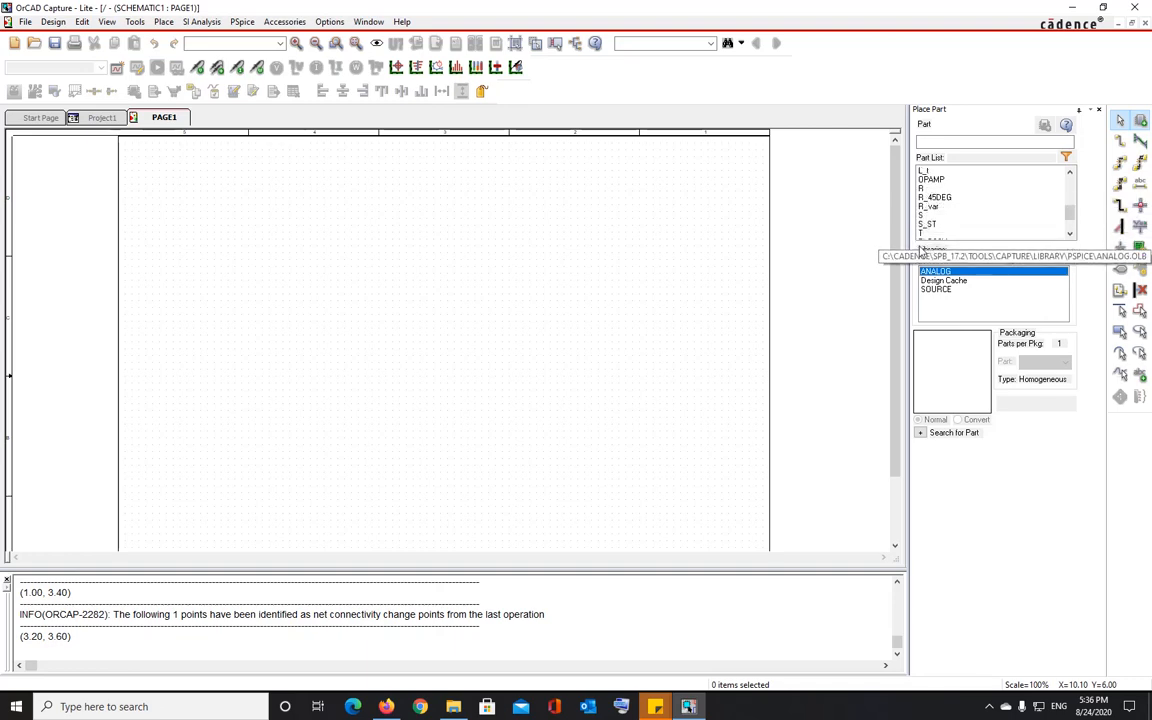
pyautogui.scroll(-2, 1012, 216)
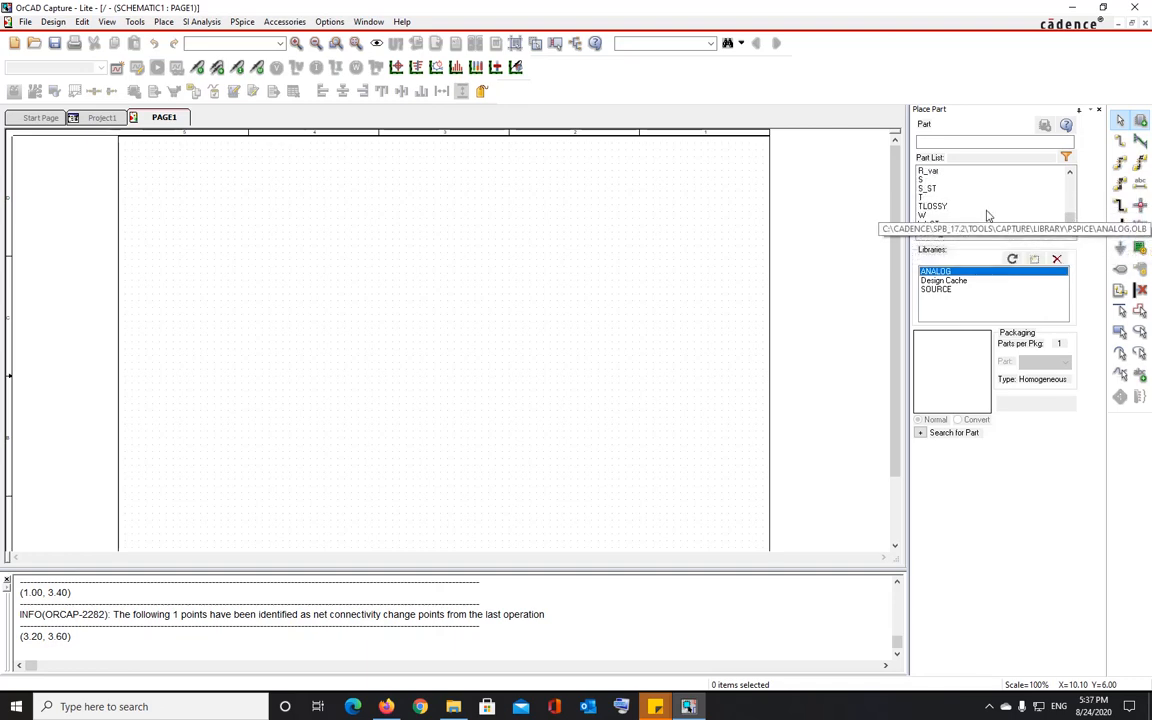
pyautogui.scroll(8, 988, 219)
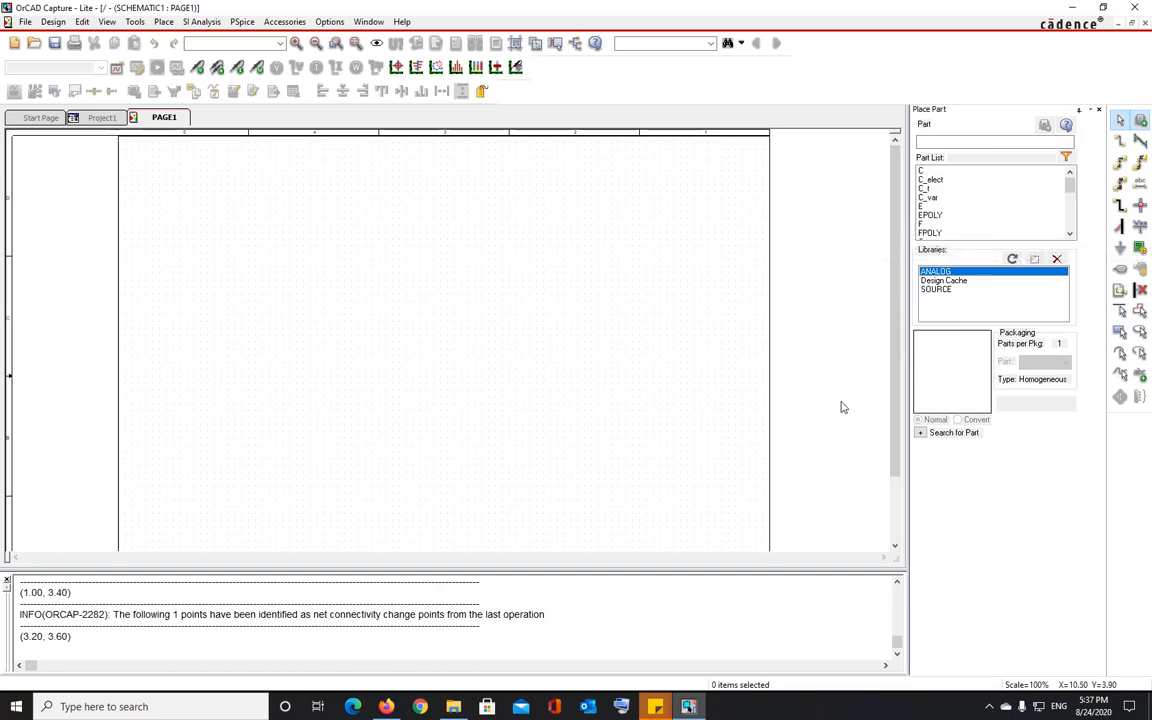
pyautogui.scroll(-6, 985, 205)
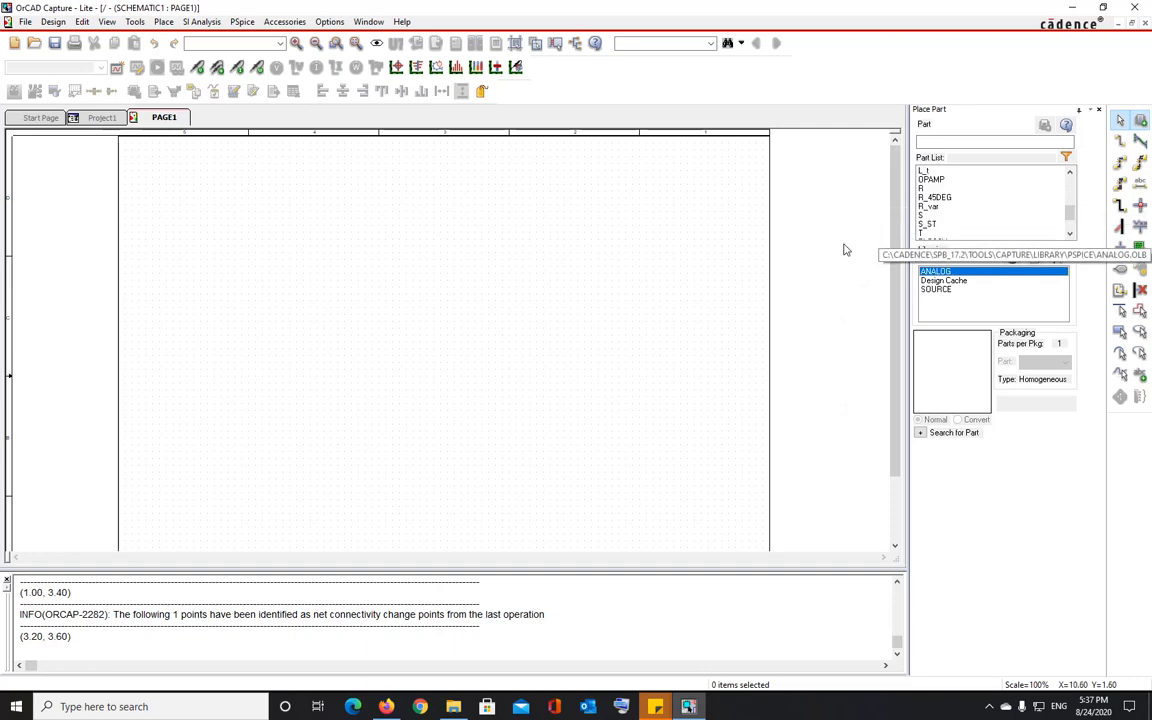
pyautogui.doubleClick(932, 189)
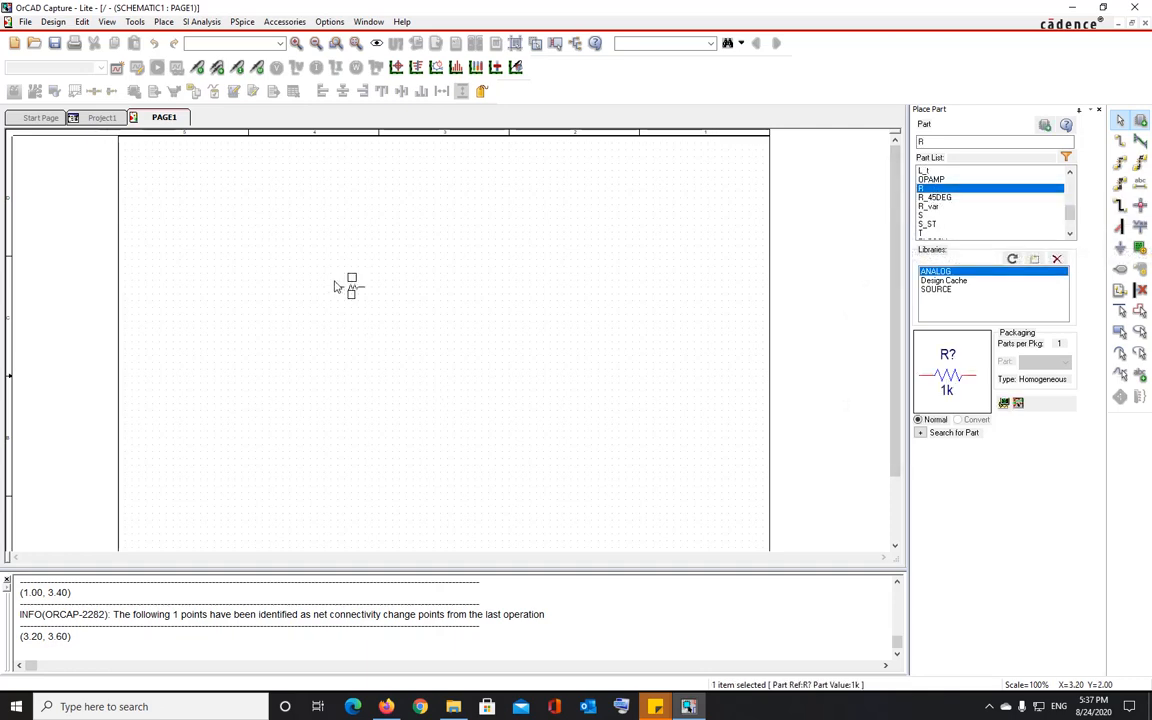
# - Place five R resistors spread across the upper part of the schematic page
pyautogui.click(262, 253)
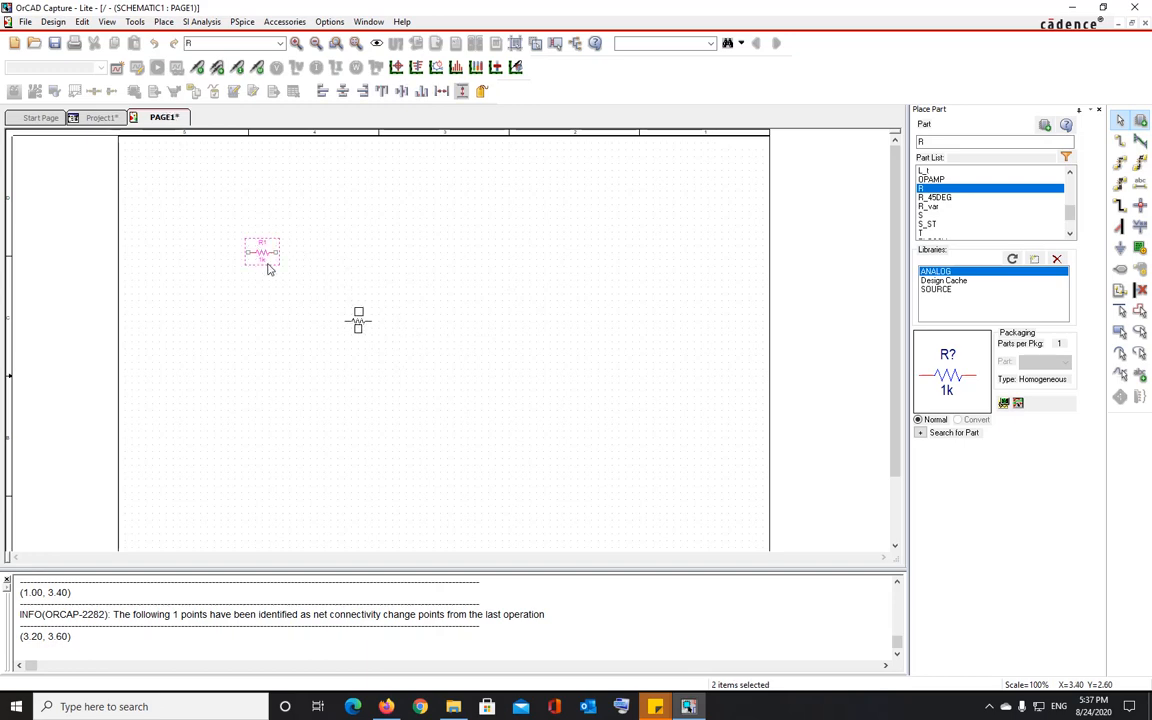
pyautogui.click(350, 313)
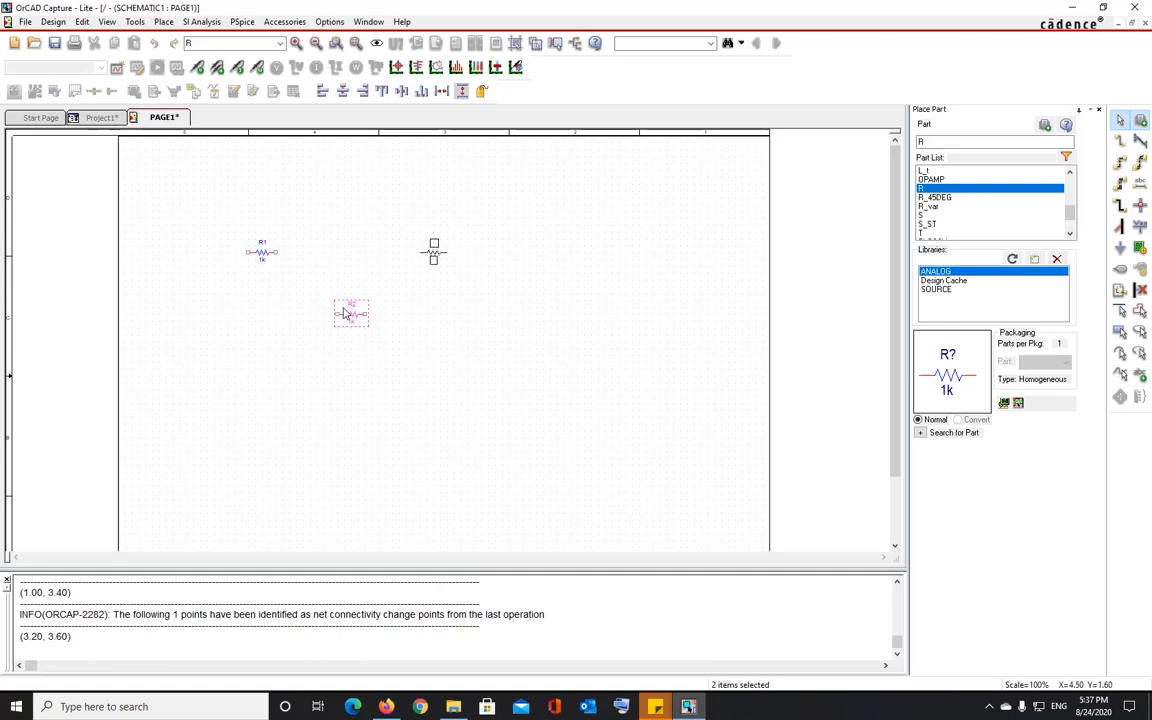
pyautogui.click(432, 251)
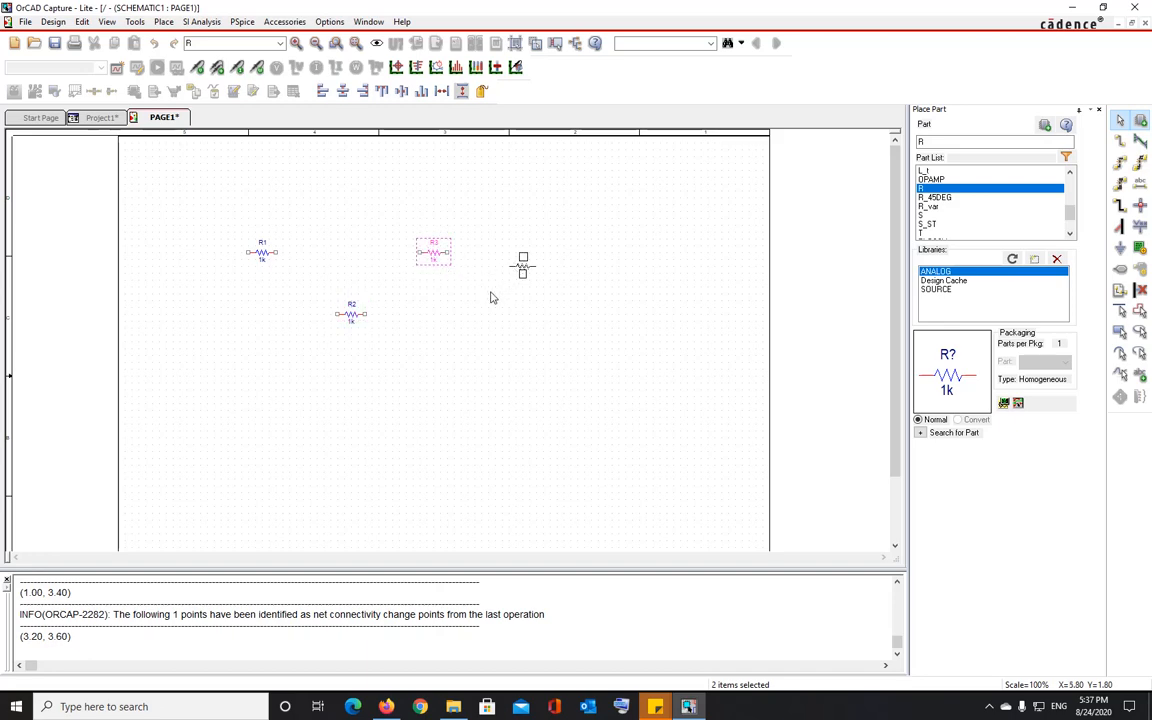
pyautogui.press('Escape')
pyautogui.hotkey('ctrl', 'v')
pyautogui.click(563, 272)
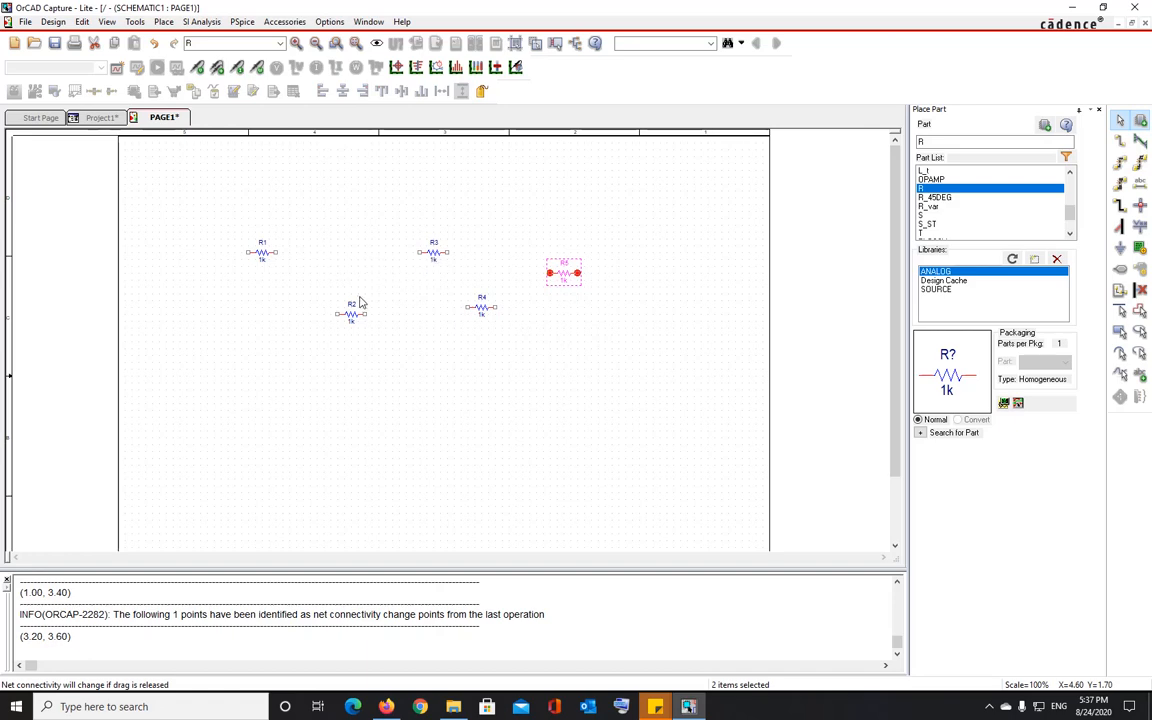
pyautogui.click(594, 358)
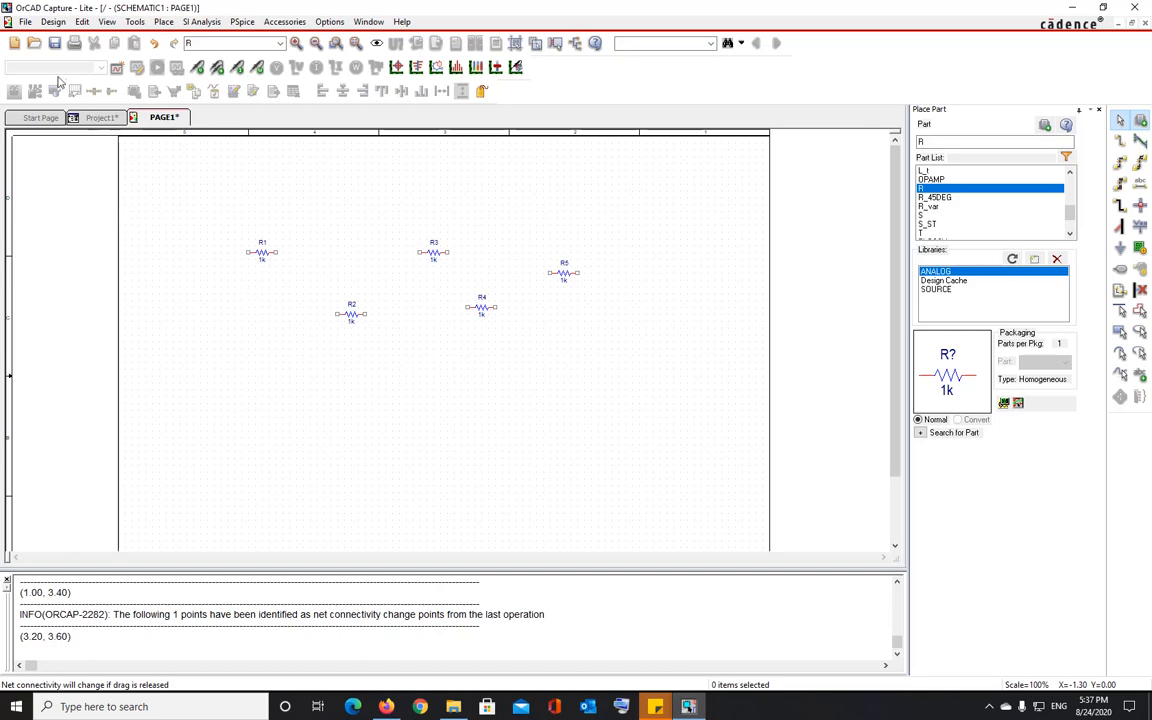
# - Move R1 inward to the right, raise R2 and R4 into one row, and shift R5 slightly down and left
pyautogui.click(103, 23)
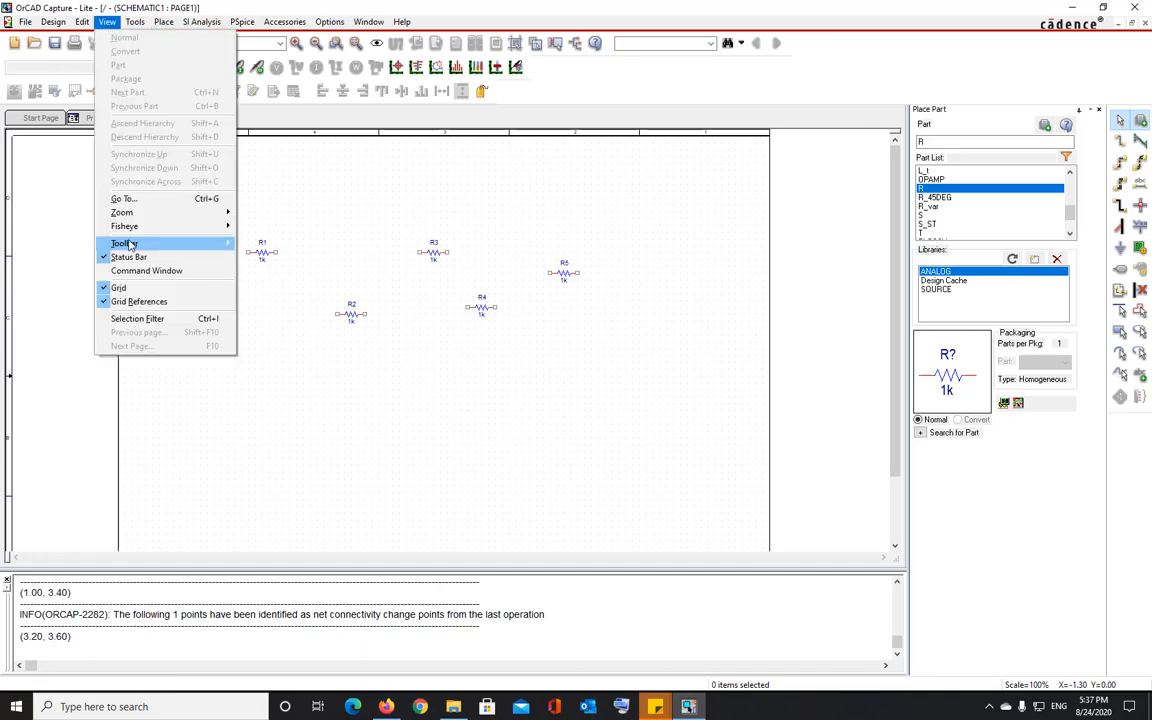
pyautogui.click(247, 216)
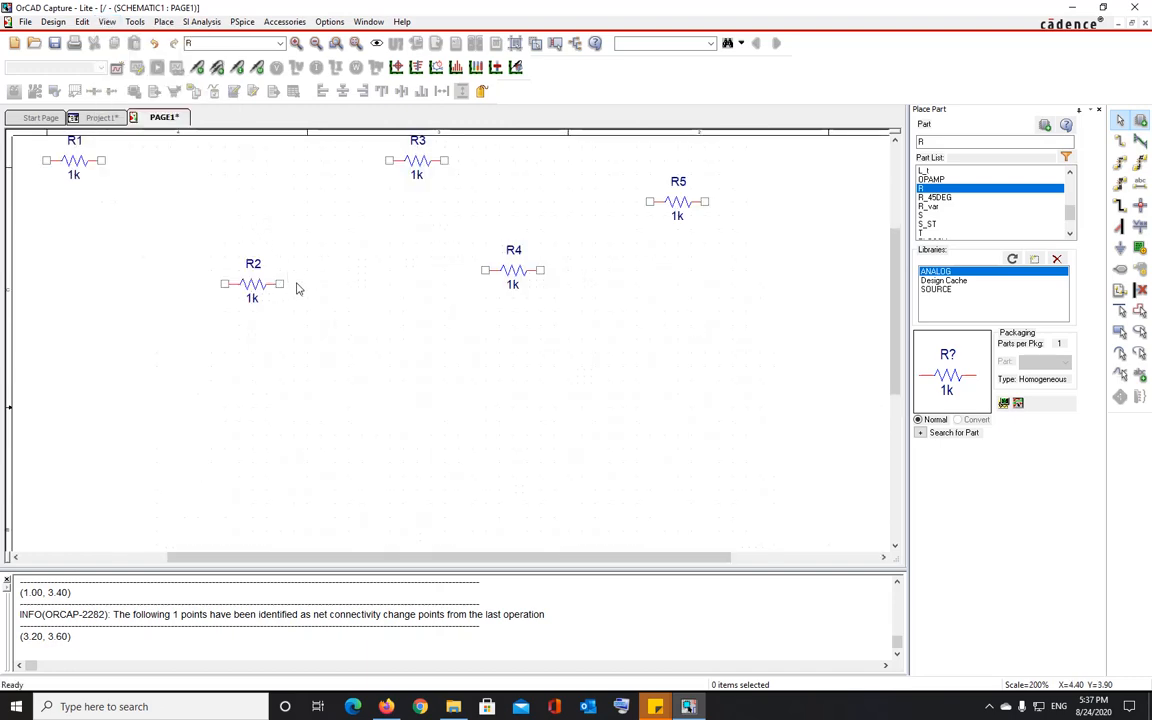
pyautogui.scroll(3, 712, 442)
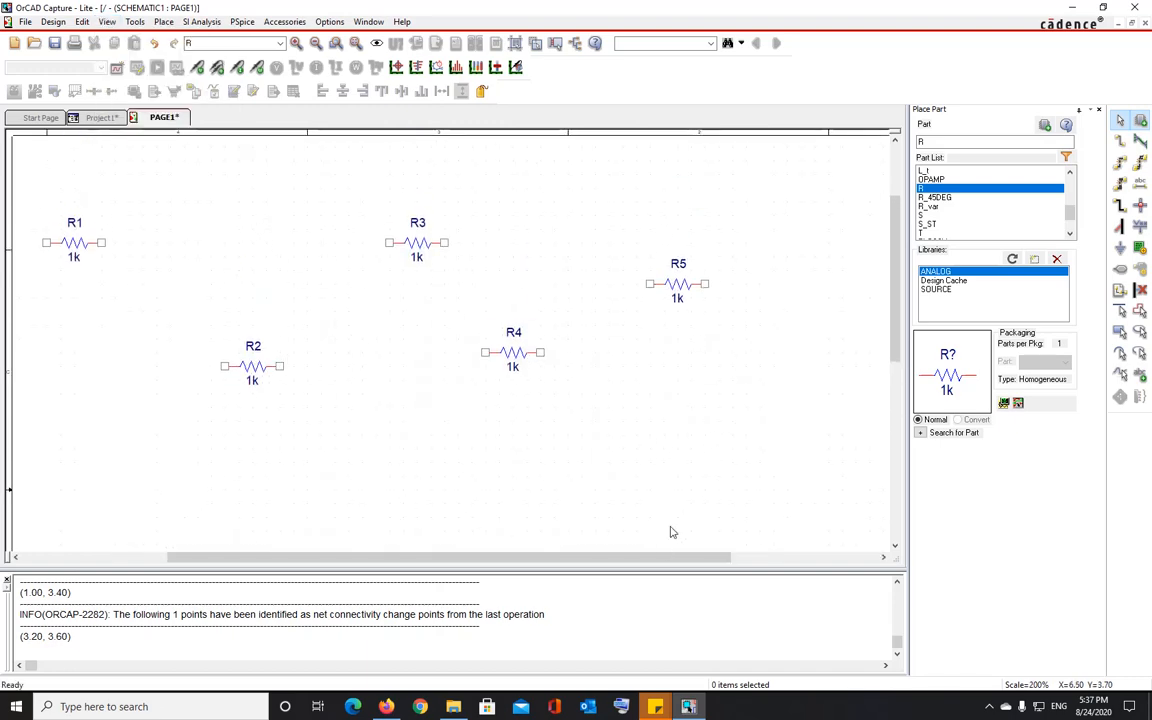
pyautogui.click(657, 557)
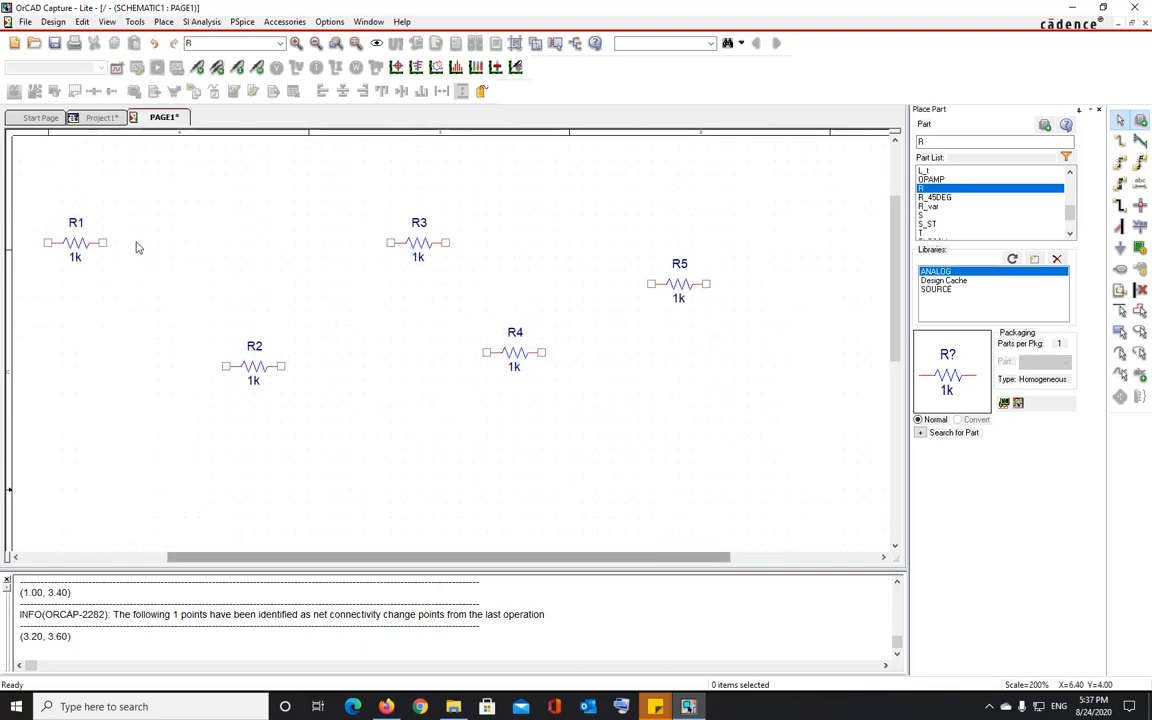
pyautogui.moveTo(62, 240); pyautogui.dragTo(137, 245)
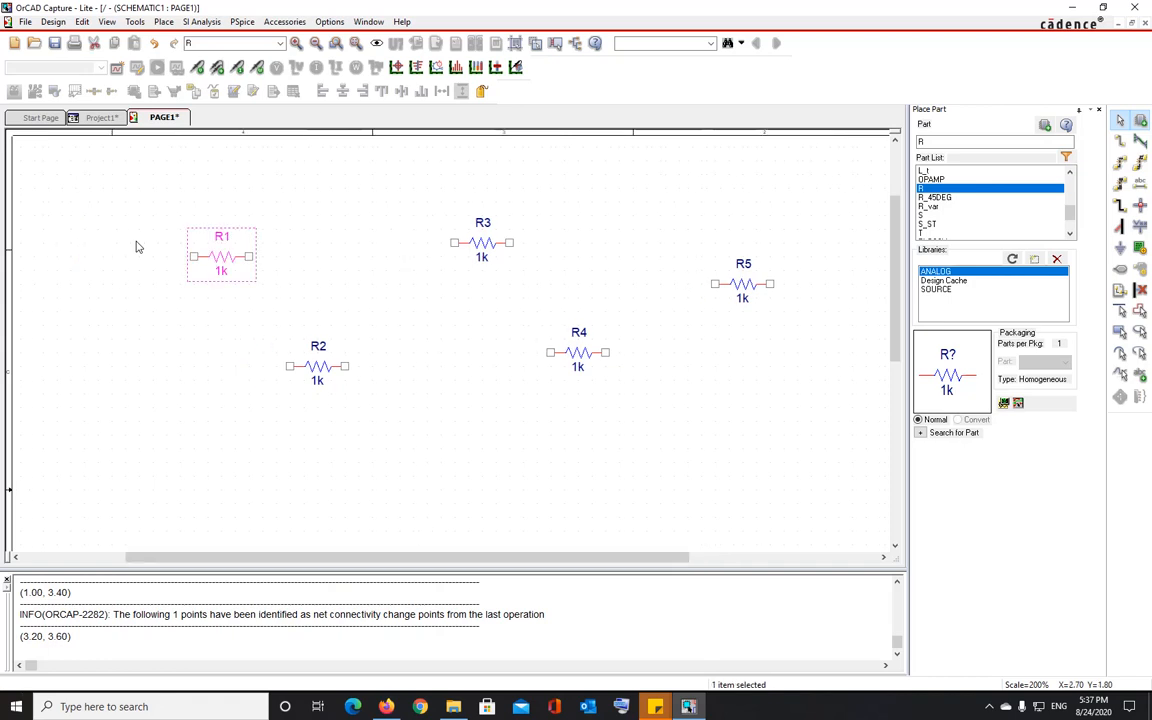
pyautogui.click(319, 369)
pyautogui.press('r')
pyautogui.moveTo(573, 354); pyautogui.dragTo(585, 309)
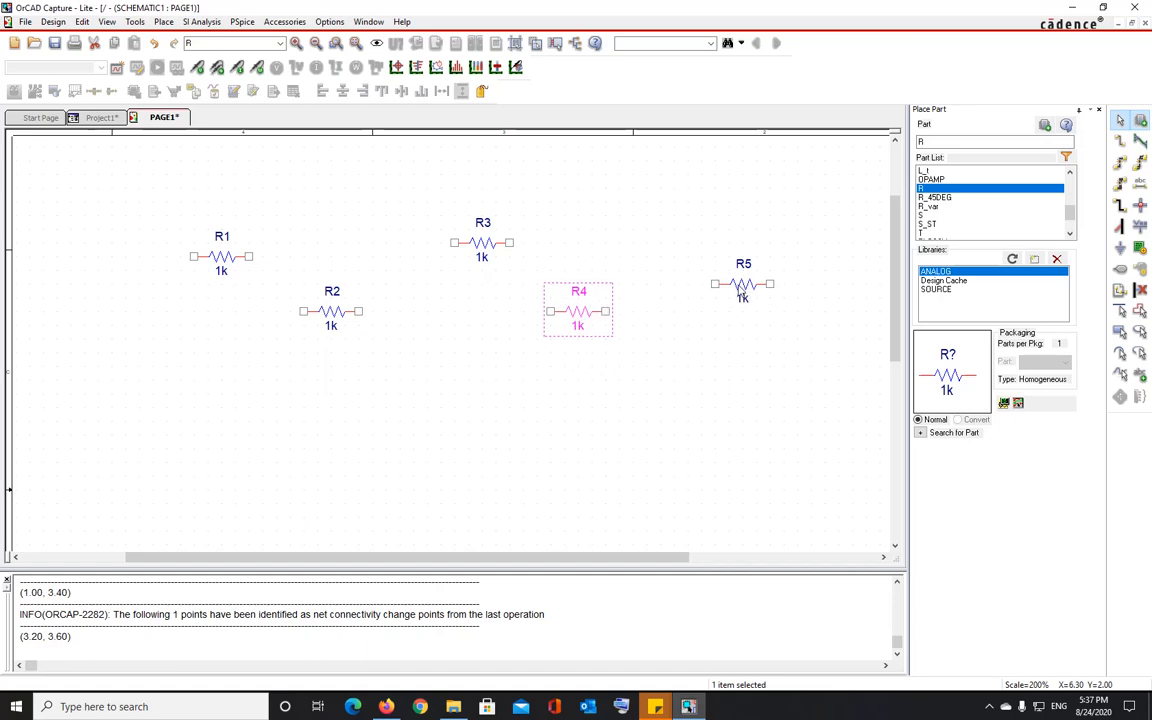
pyautogui.moveTo(742, 290); pyautogui.dragTo(729, 303)
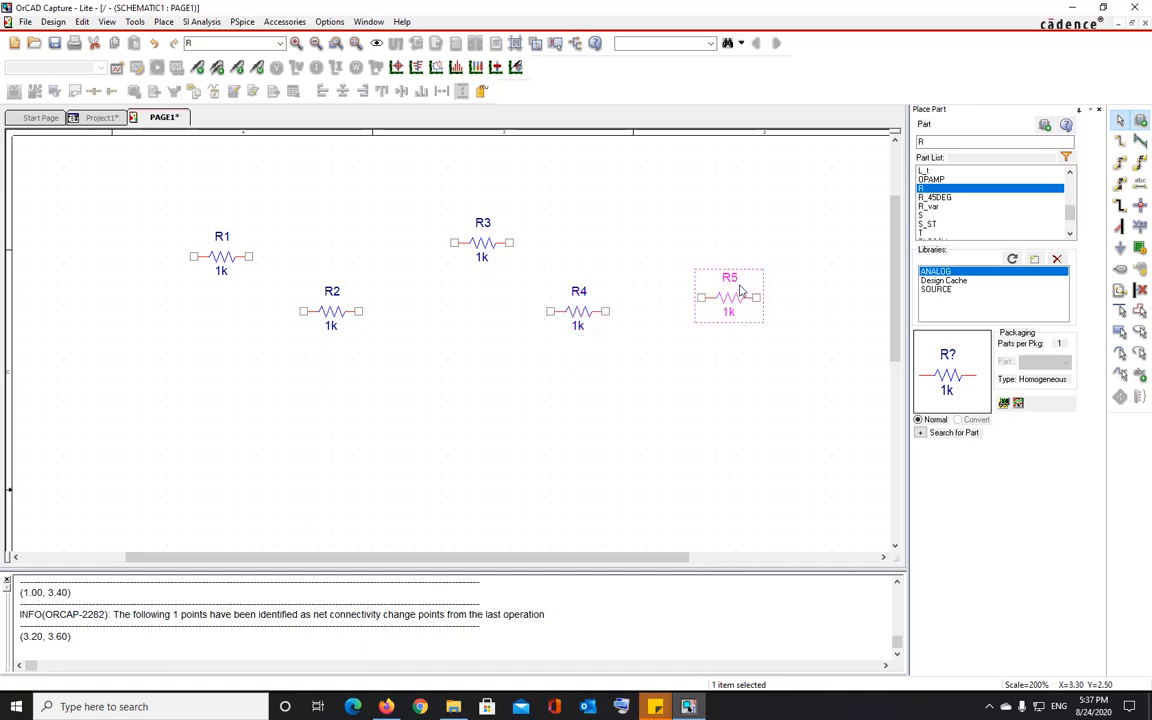
# - Rotate R2 and R4 to vertical and move R5 up level with R3
pyautogui.rightClick(331, 314)
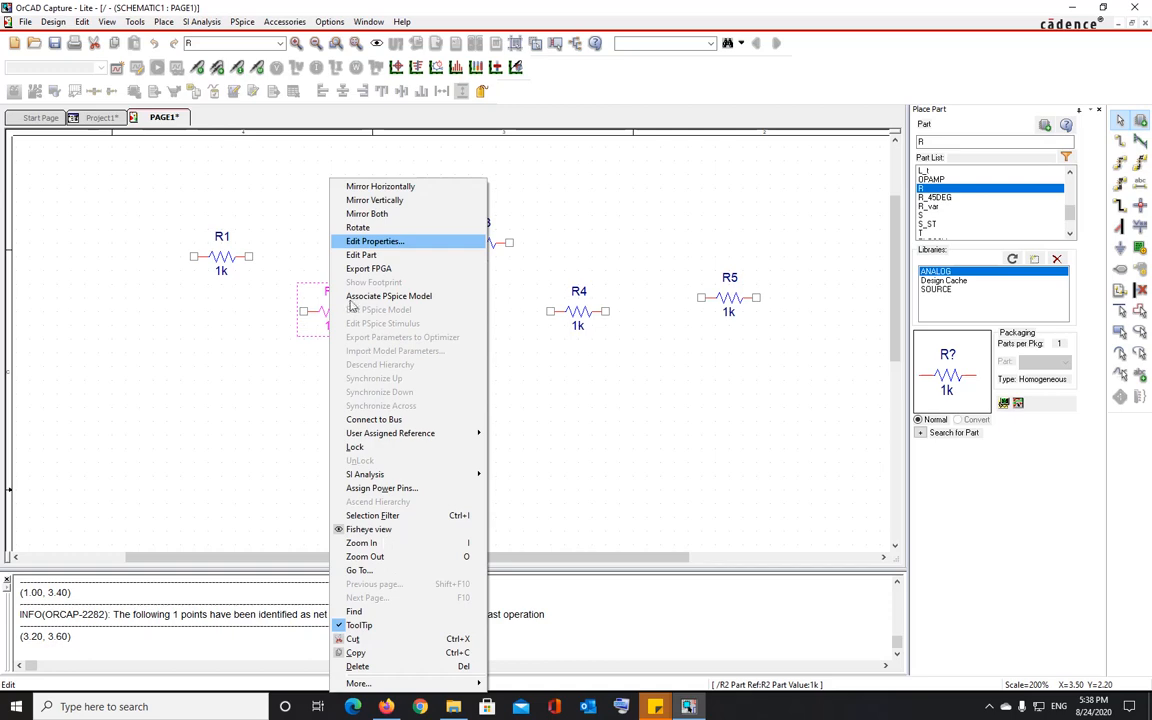
pyautogui.click(358, 229)
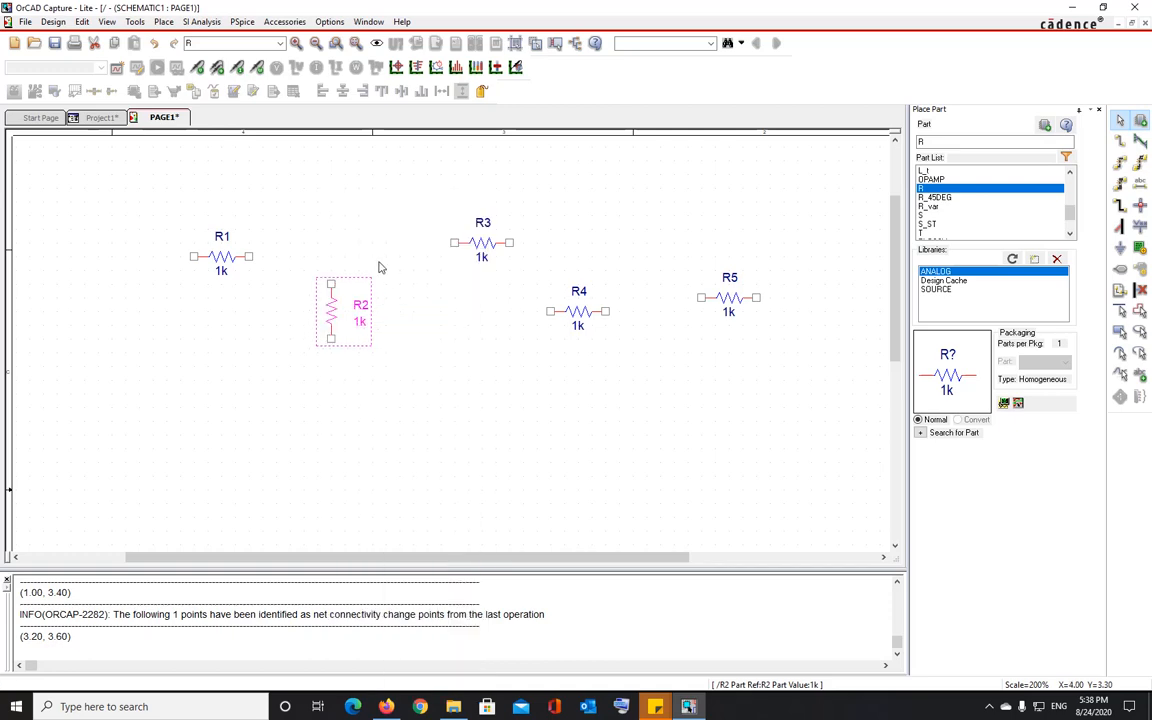
pyautogui.click(476, 261)
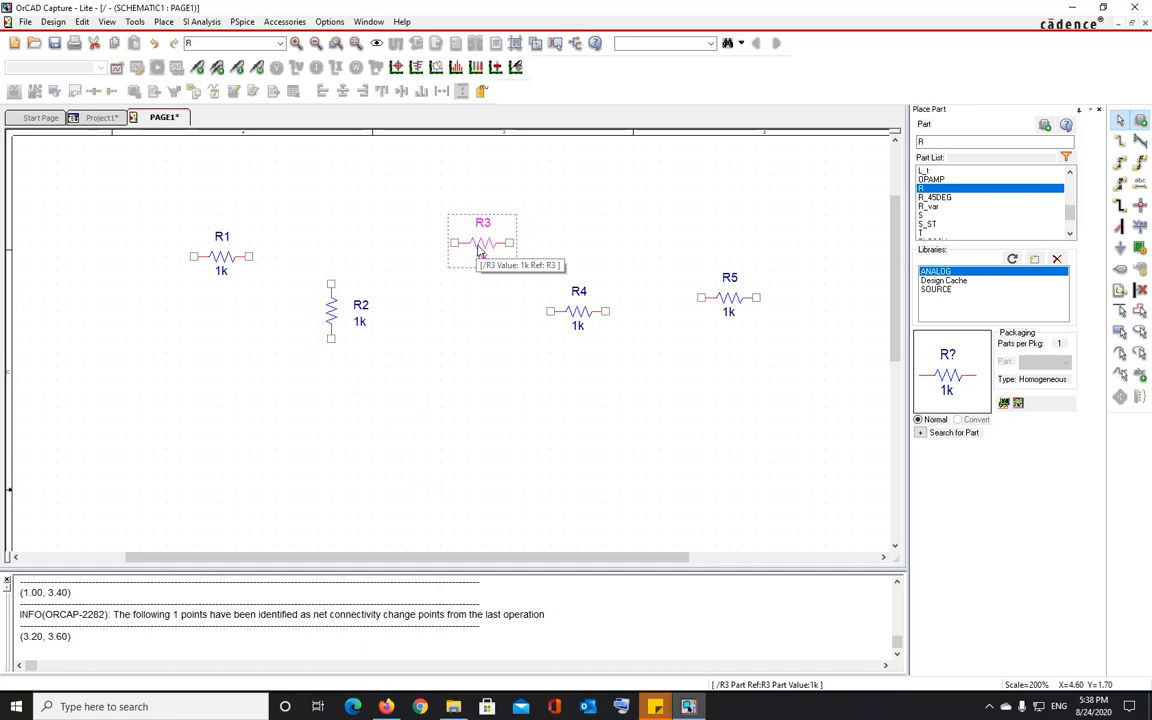
pyautogui.rightClick(578, 312)
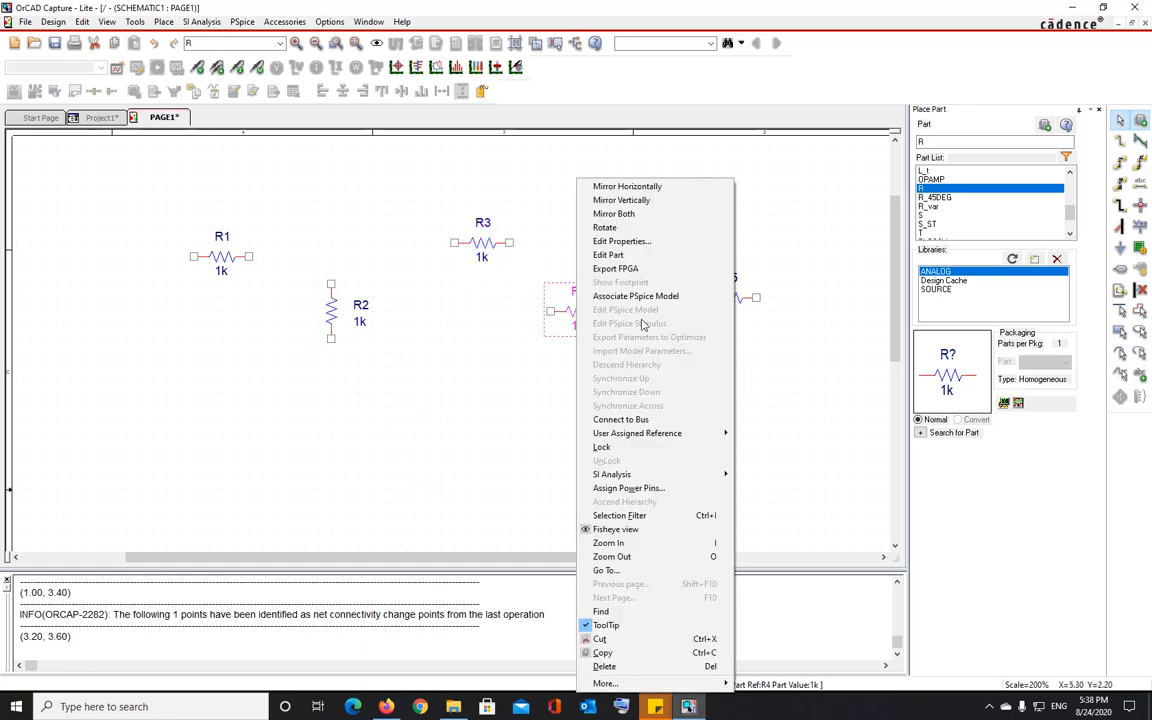
pyautogui.click(596, 227)
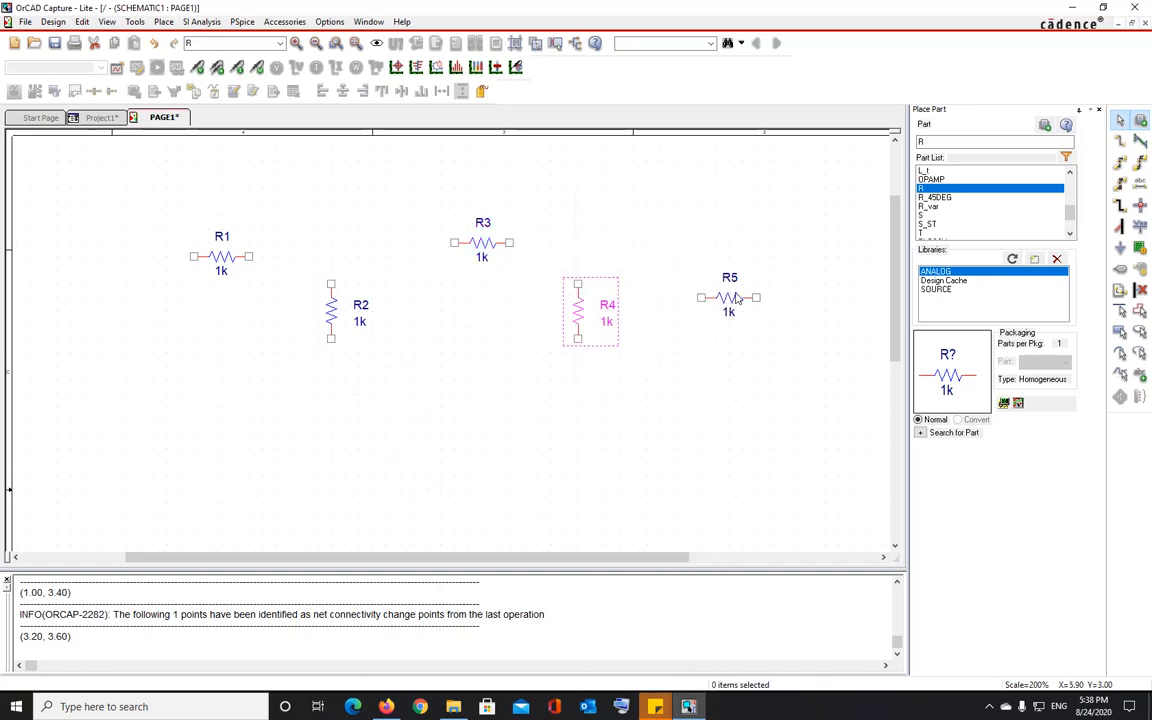
pyautogui.moveTo(733, 300); pyautogui.dragTo(719, 245)
pyautogui.click(724, 340)
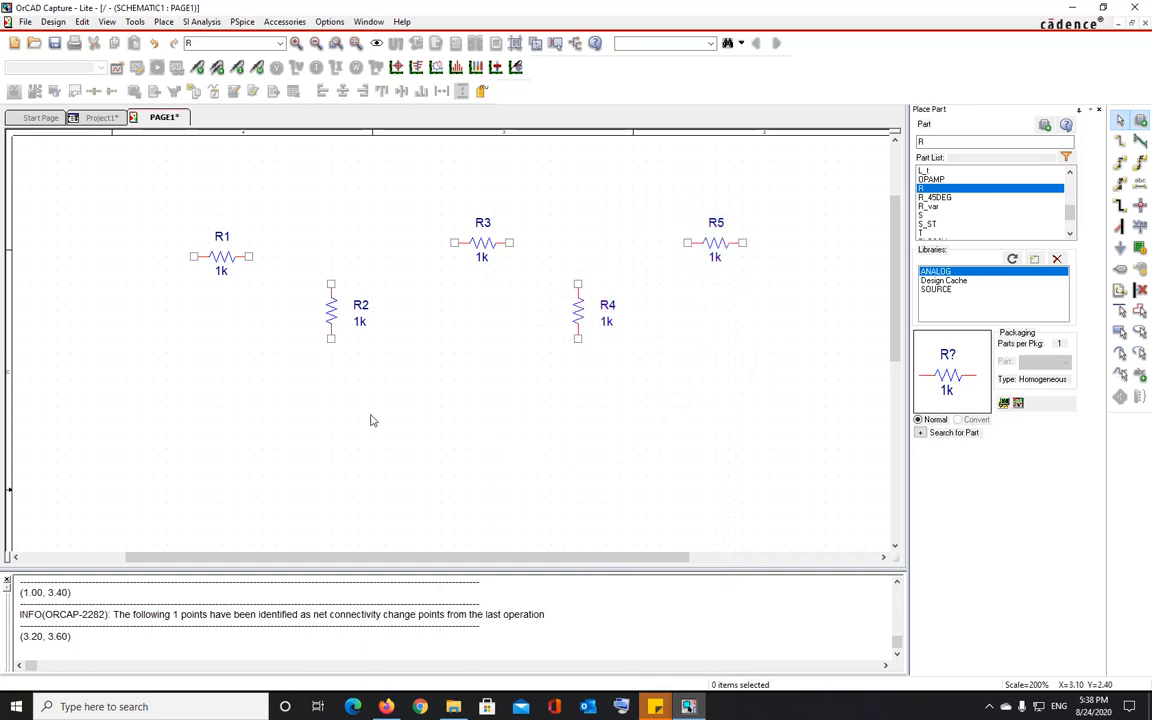
# - View the display properties of R1's part reference and close them without changes
pyautogui.doubleClick(222, 237)
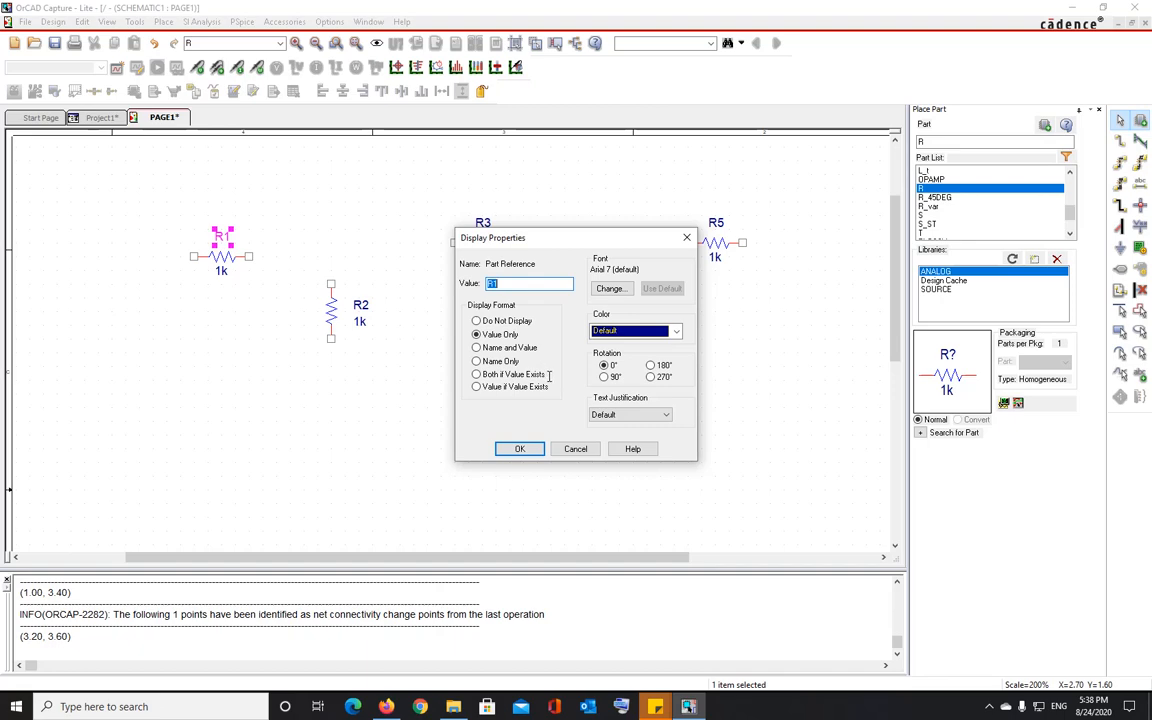
pyautogui.click(520, 449)
pyautogui.click(316, 360)
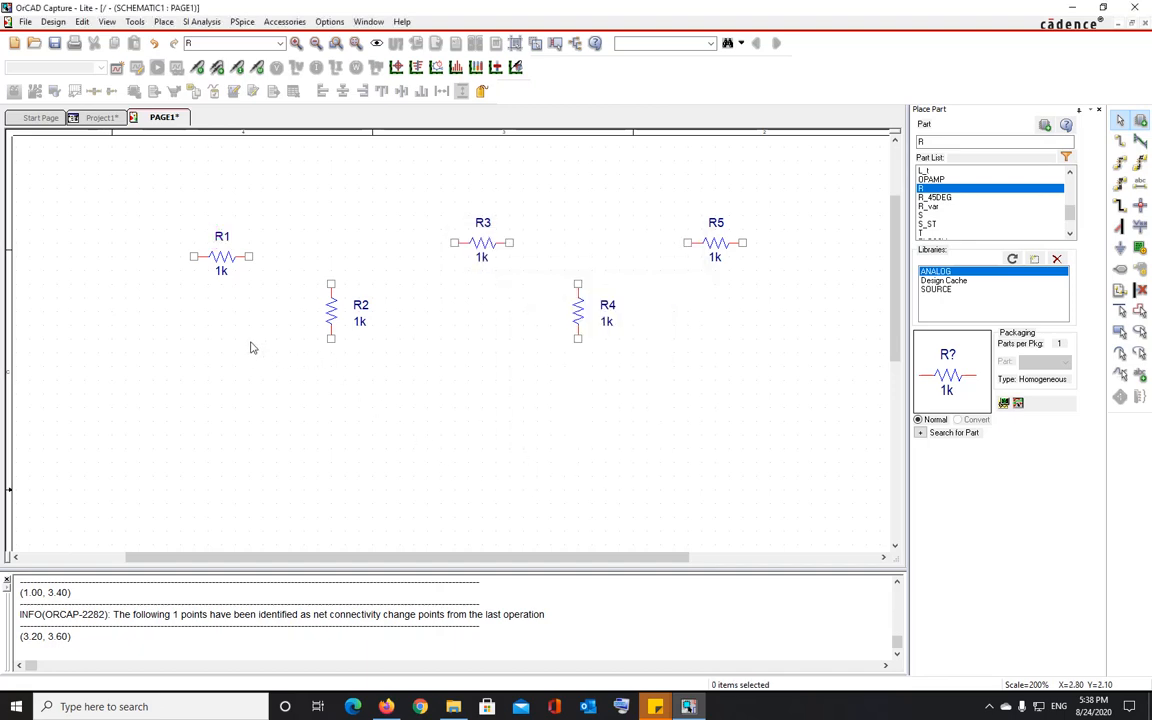
# - Set the value of resistor R1 to 100 and the value of R3 to 500
pyautogui.doubleClick(222, 272)
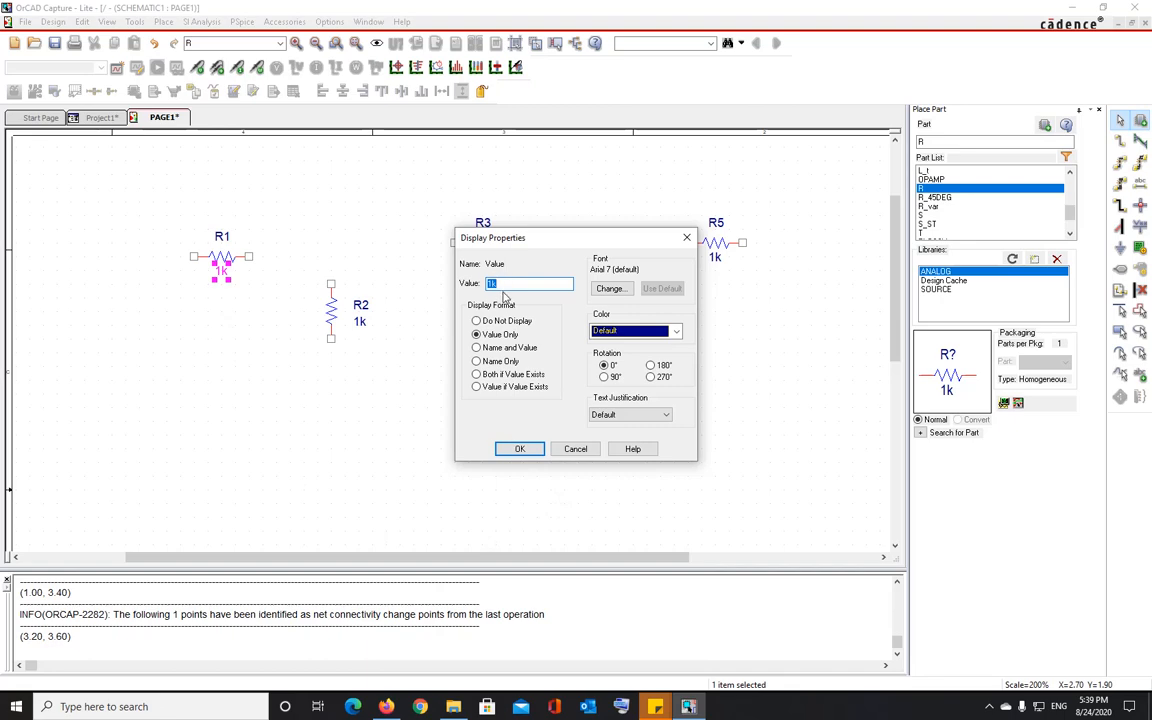
pyautogui.write('100')
pyautogui.press('Return')
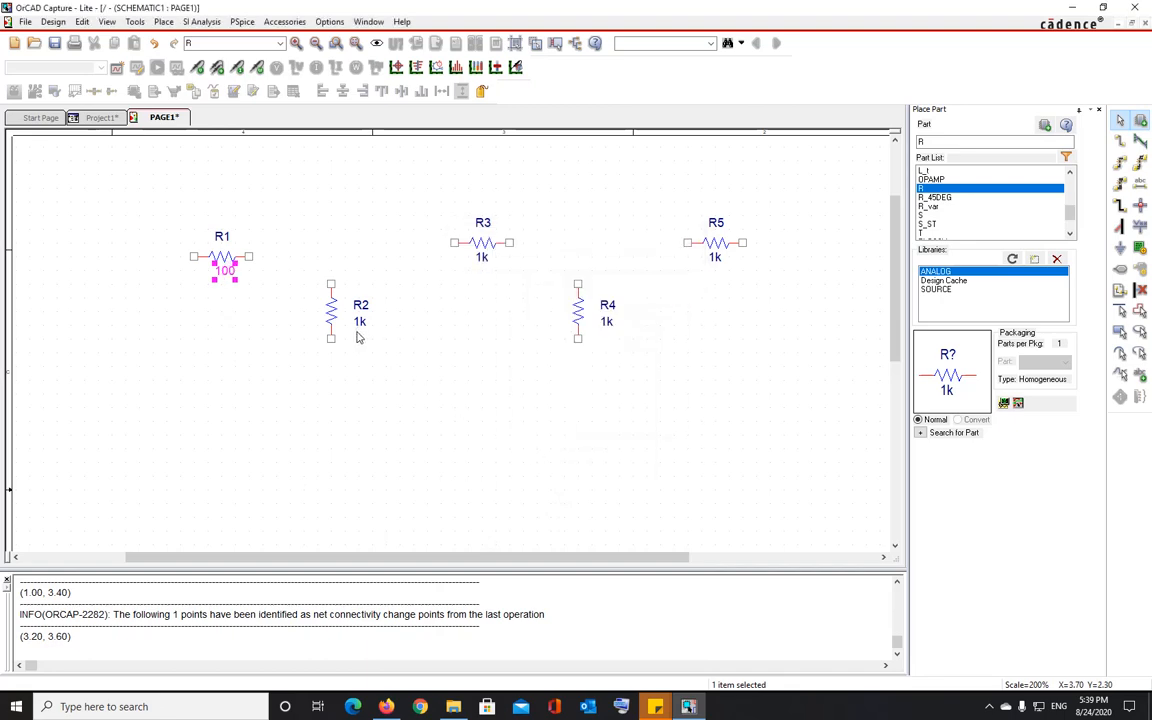
pyautogui.doubleClick(488, 259)
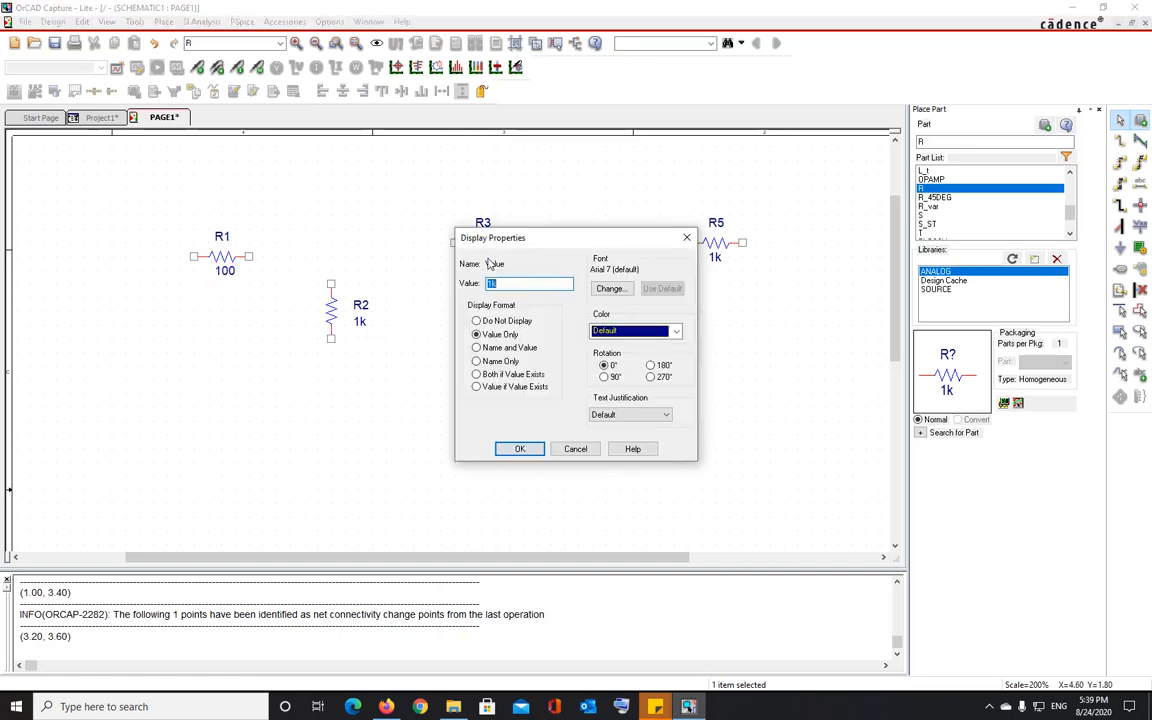
pyautogui.write('500')
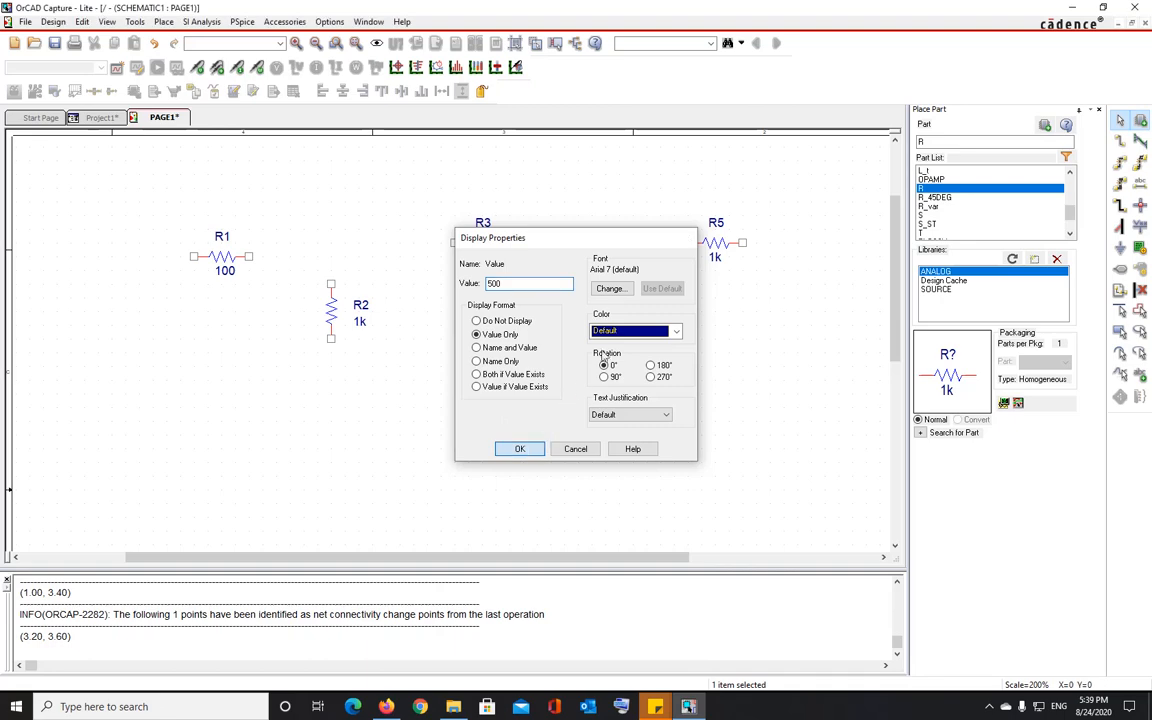
pyautogui.hotkey('ctrl', 'z')
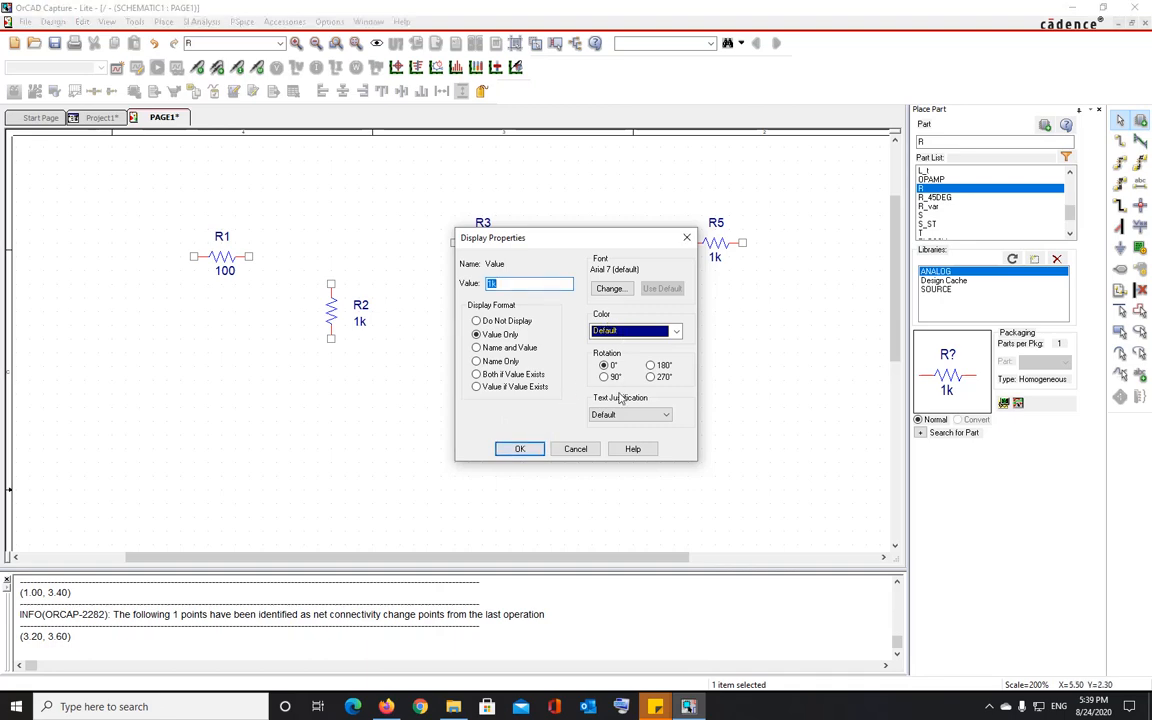
# - Set the value of resistor R4 to 2k and the value of R5 to 900
pyautogui.write('2k')
pyautogui.click(520, 448)
pyautogui.doubleClick(714, 258)
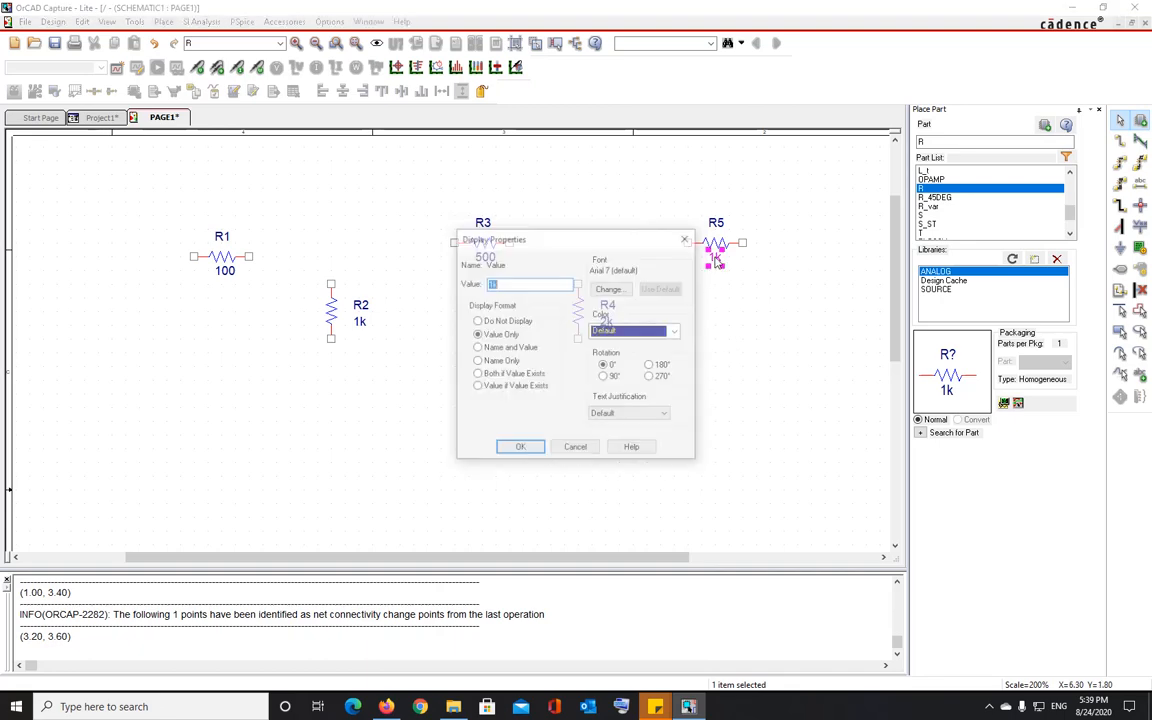
pyautogui.write('900')
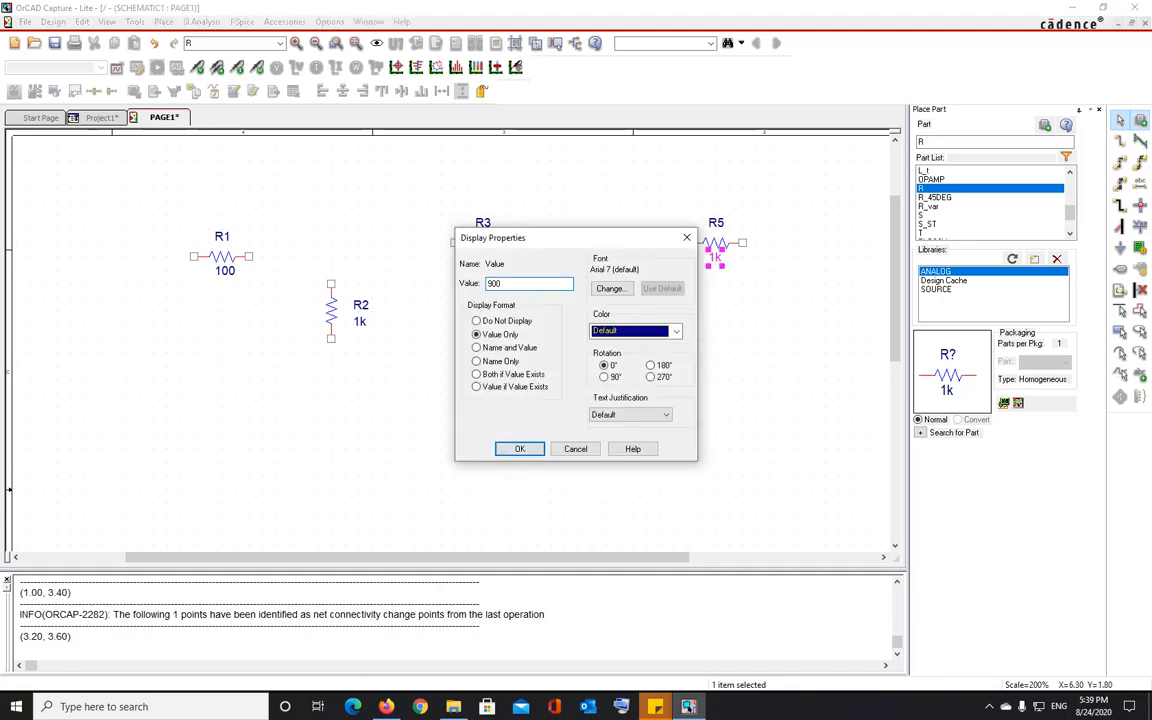
pyautogui.click(520, 448)
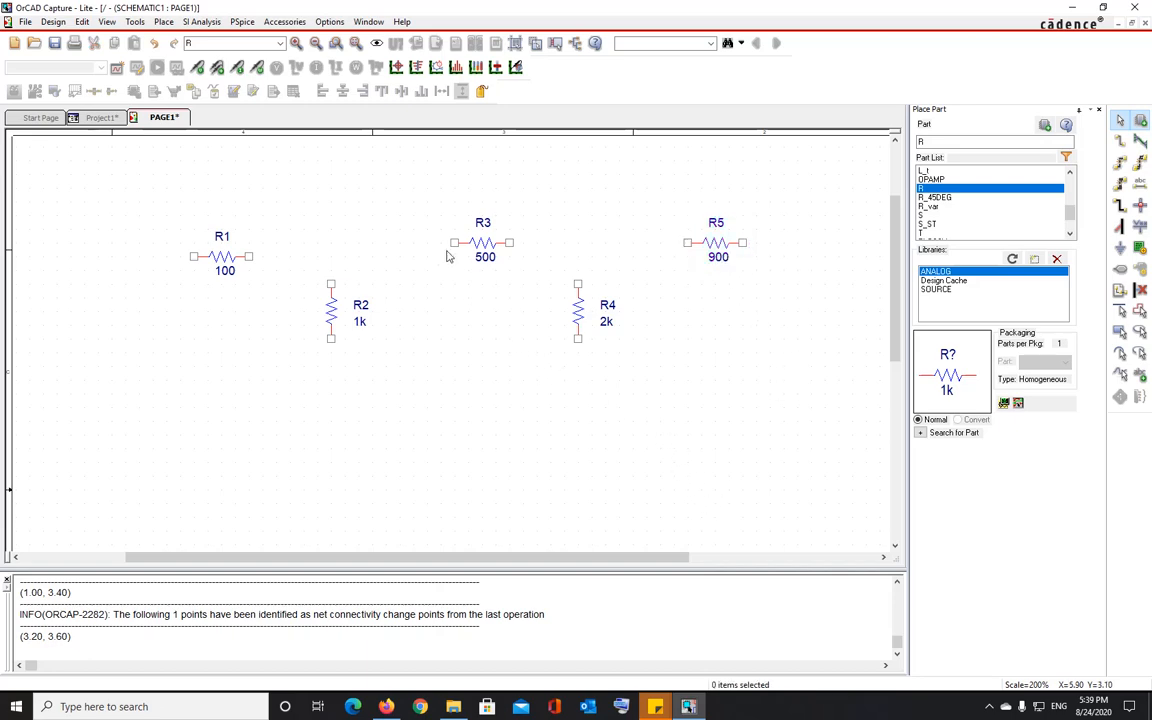
# - Move R3 and R5 down so they line up horizontally with R1
pyautogui.moveTo(488, 250); pyautogui.dragTo(475, 264)
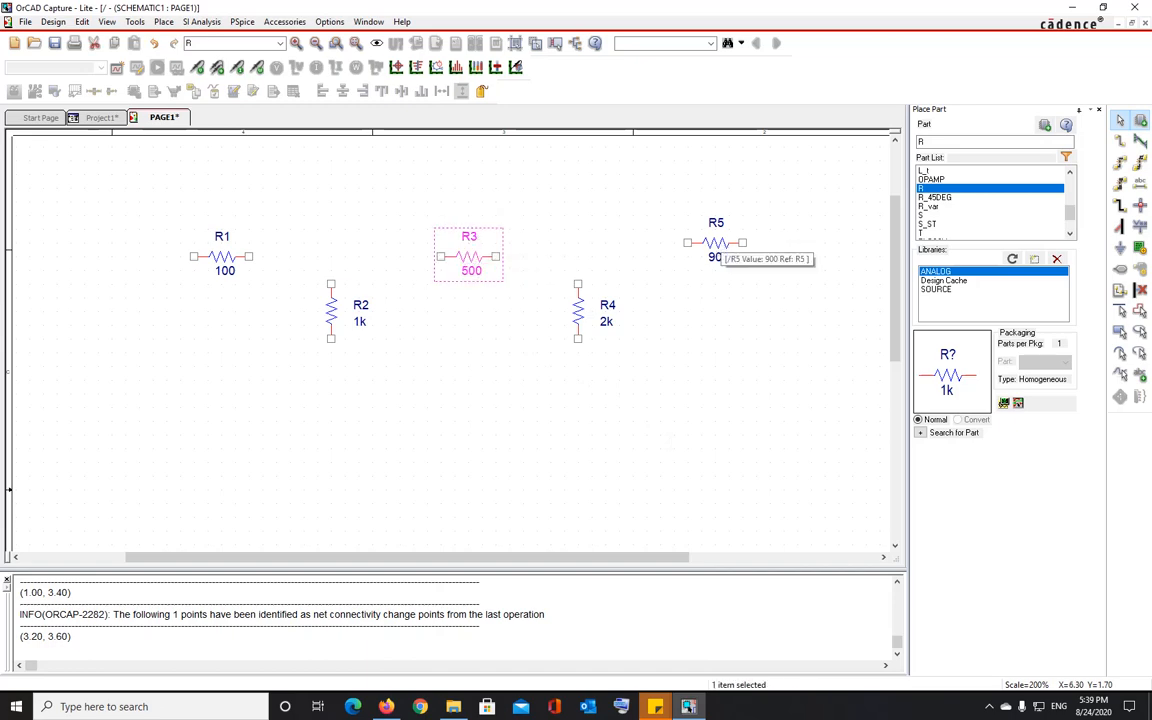
pyautogui.moveTo(721, 244); pyautogui.dragTo(722, 258)
pyautogui.click(760, 334)
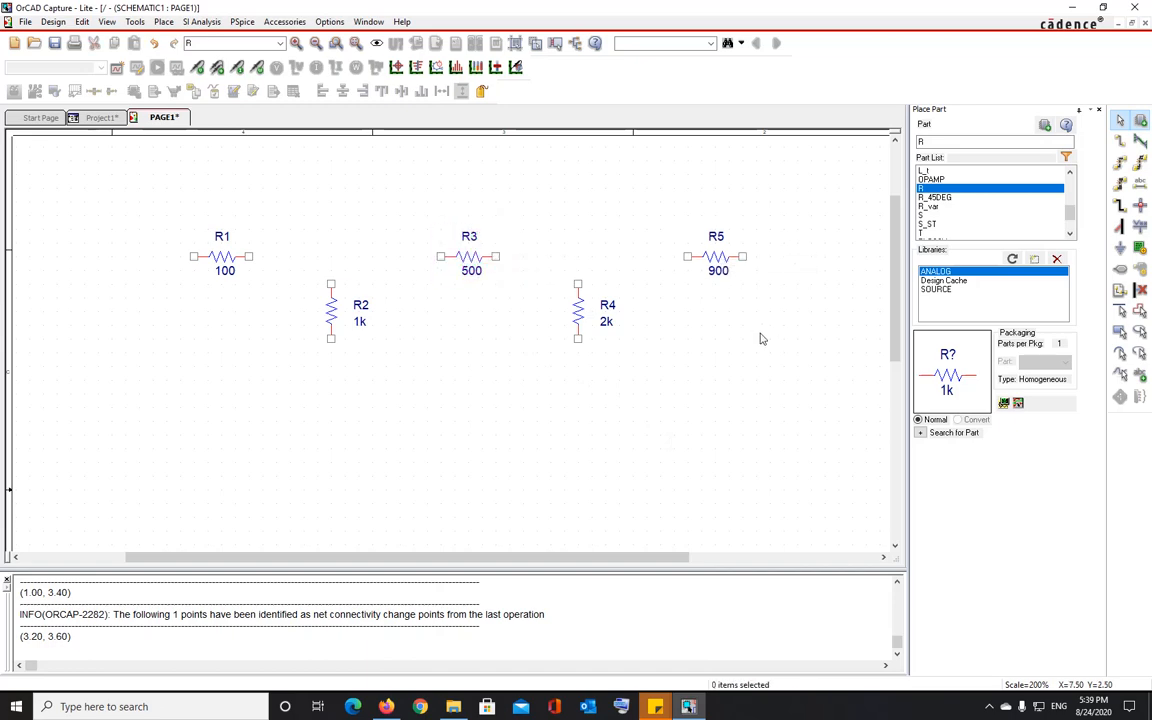
# - Place one VDC source from the SOURCE library below and to the left of R1
pyautogui.click(938, 289)
pyautogui.scroll(-3, 990, 216)
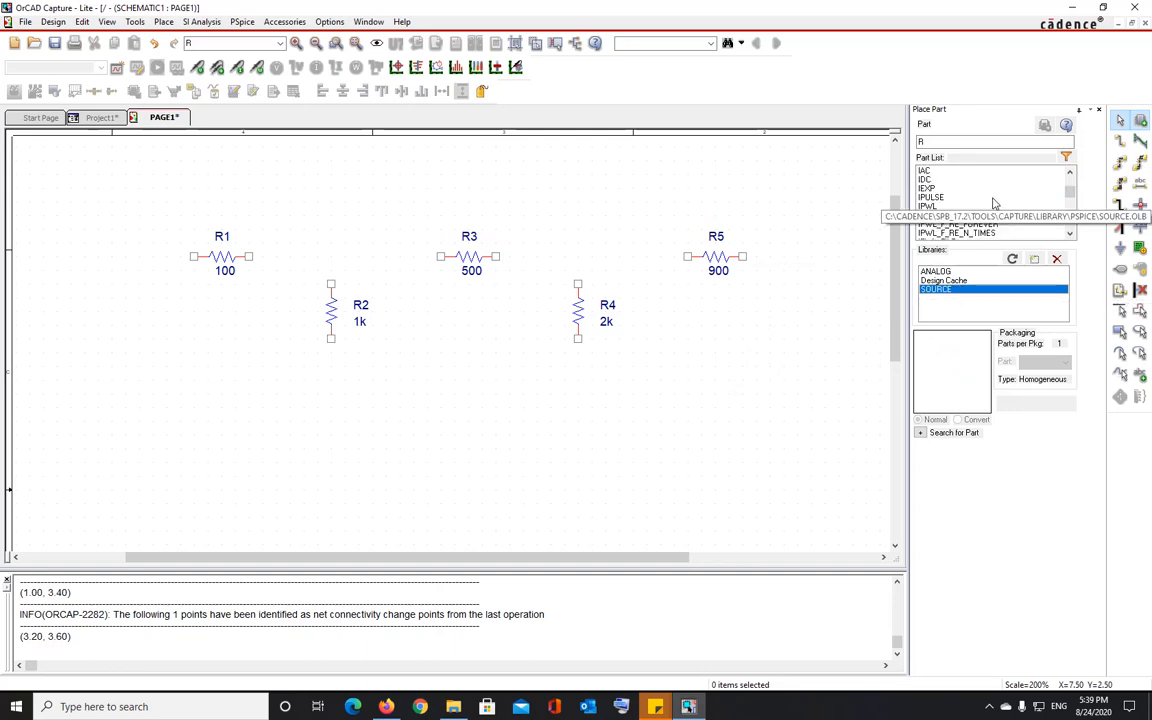
pyautogui.scroll(-6, 993, 213)
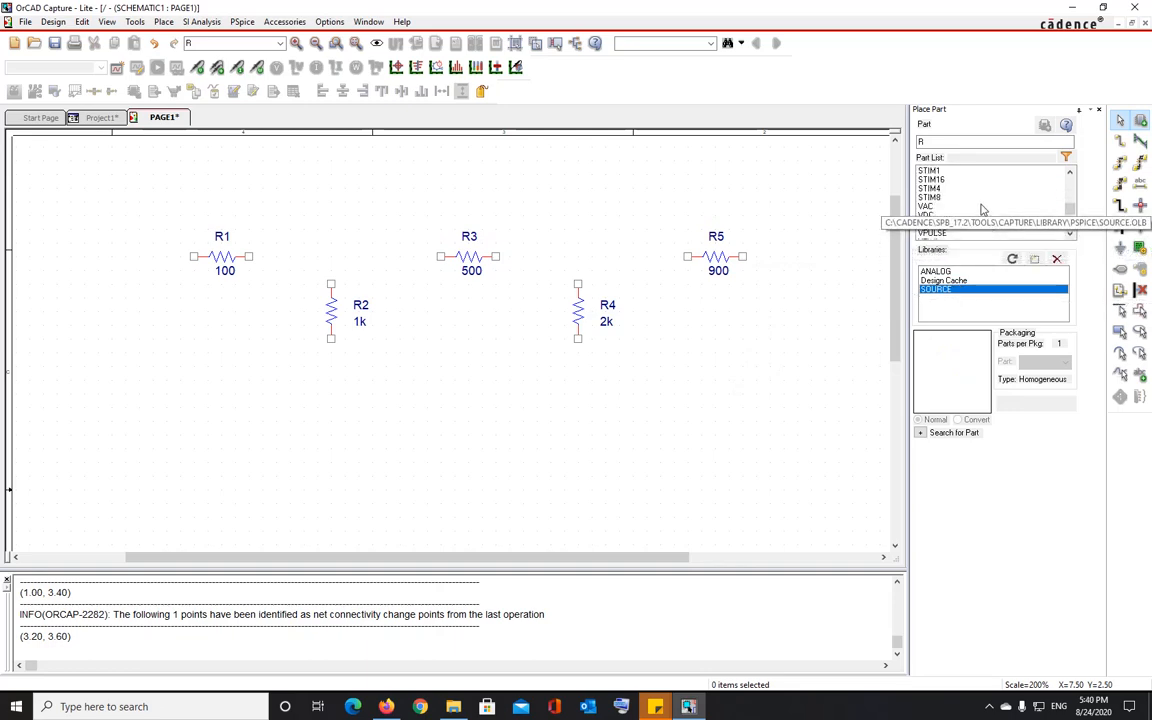
pyautogui.doubleClick(927, 215)
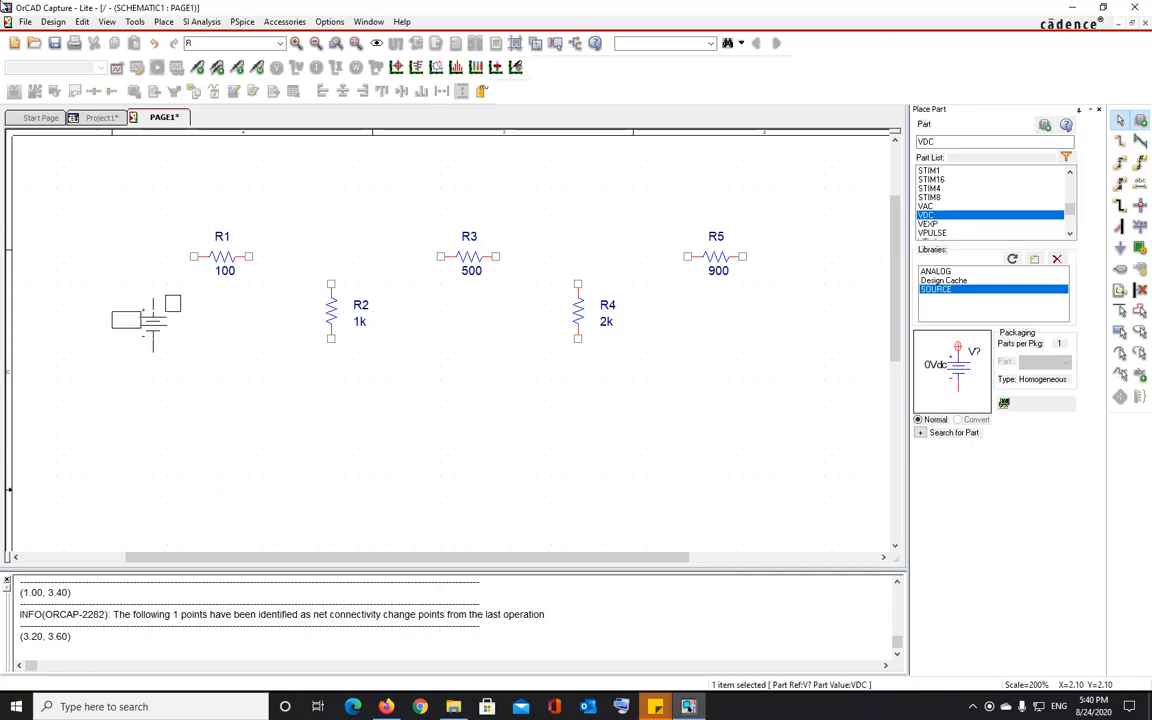
pyautogui.press('Escape')
pyautogui.click(95, 300)
pyautogui.press('Escape')
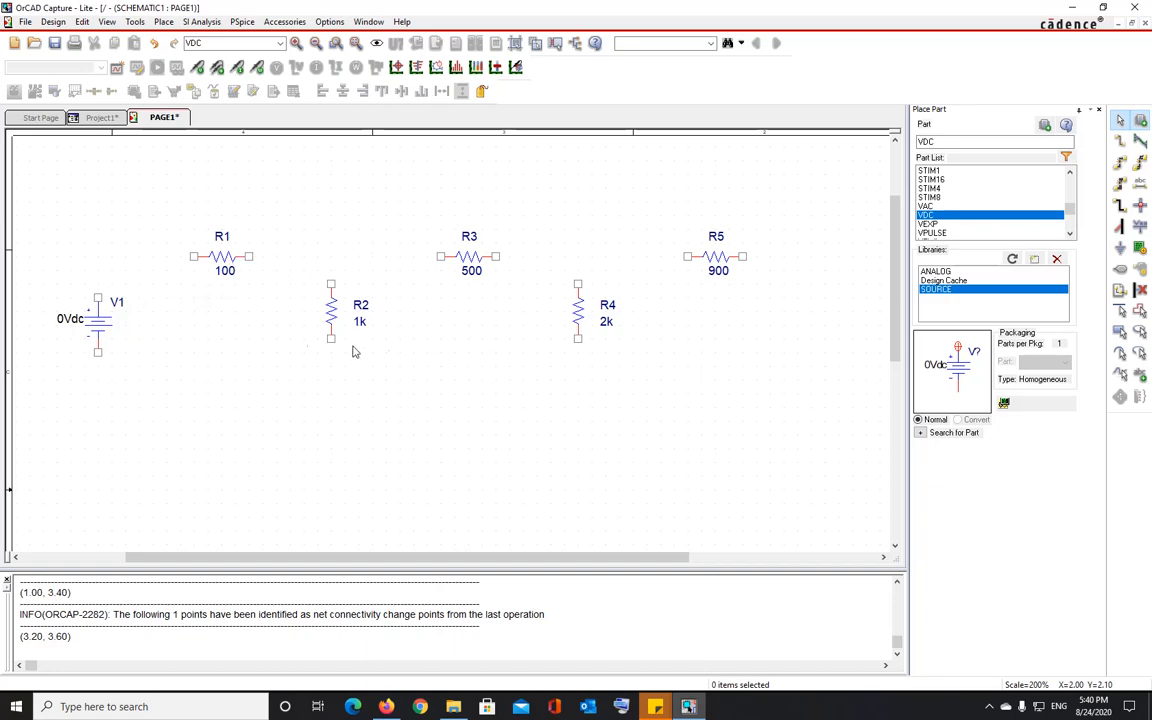
# - Move the V1 reference label to the left side of the source and set its DC value to 9V
pyautogui.click(118, 303)
pyautogui.moveTo(118, 303); pyautogui.dragTo(70, 291)
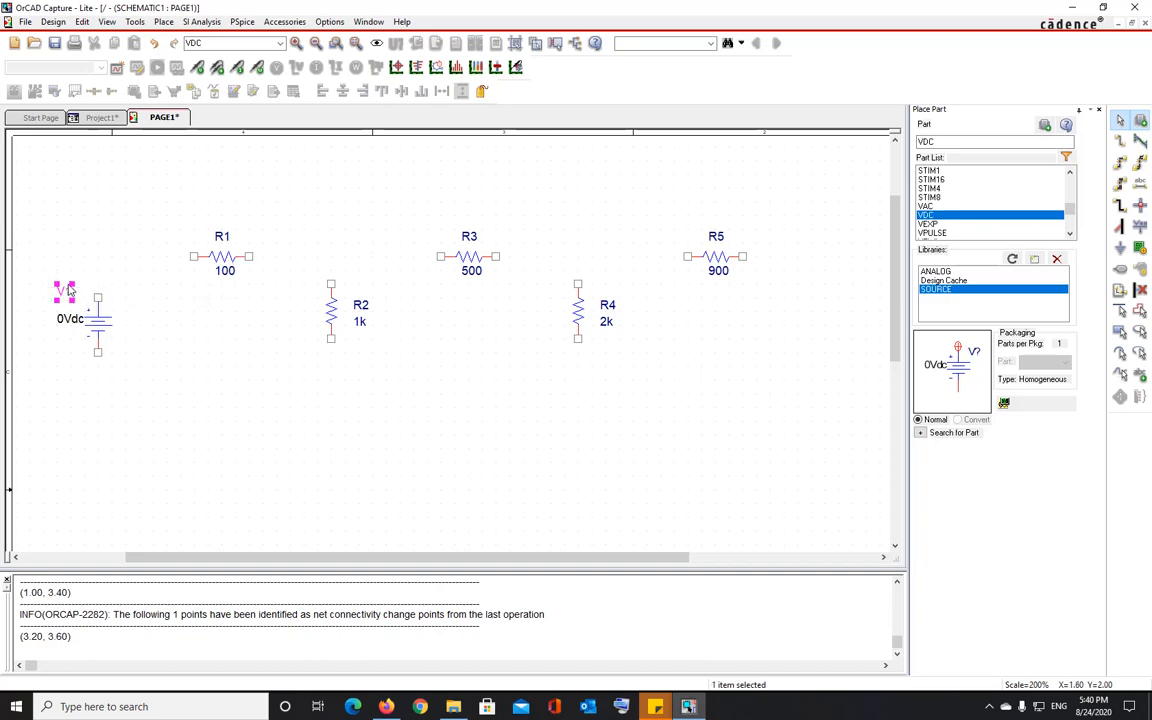
pyautogui.click(54, 354)
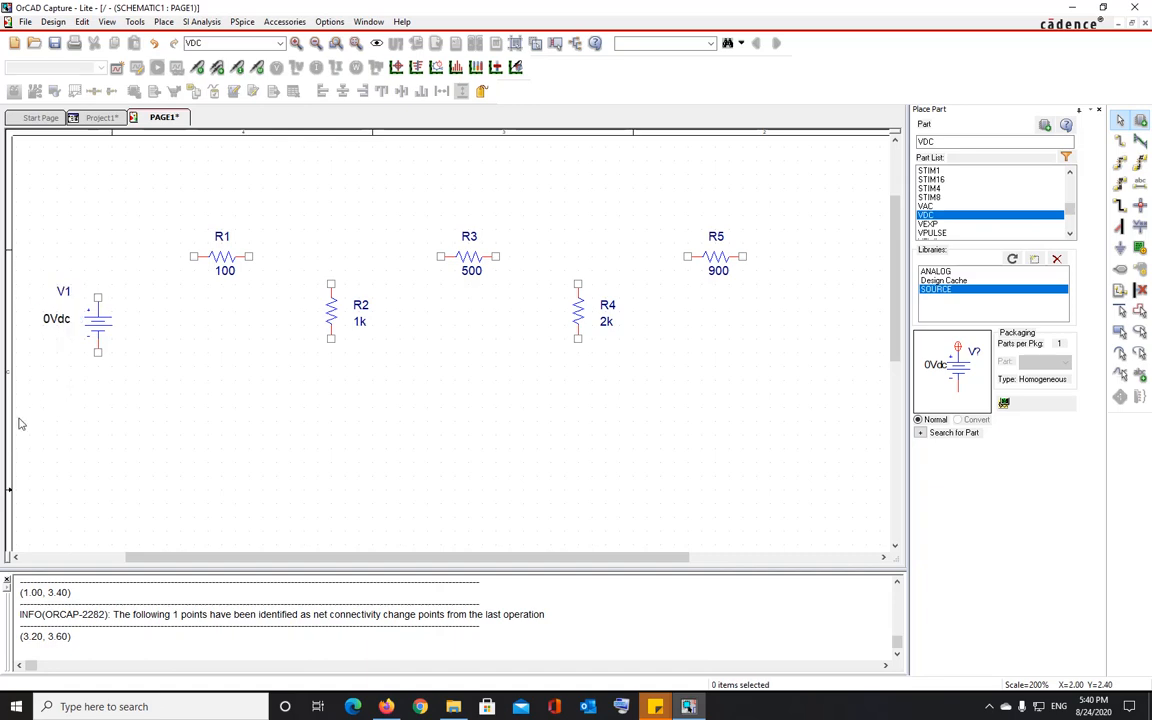
pyautogui.doubleClick(60, 322)
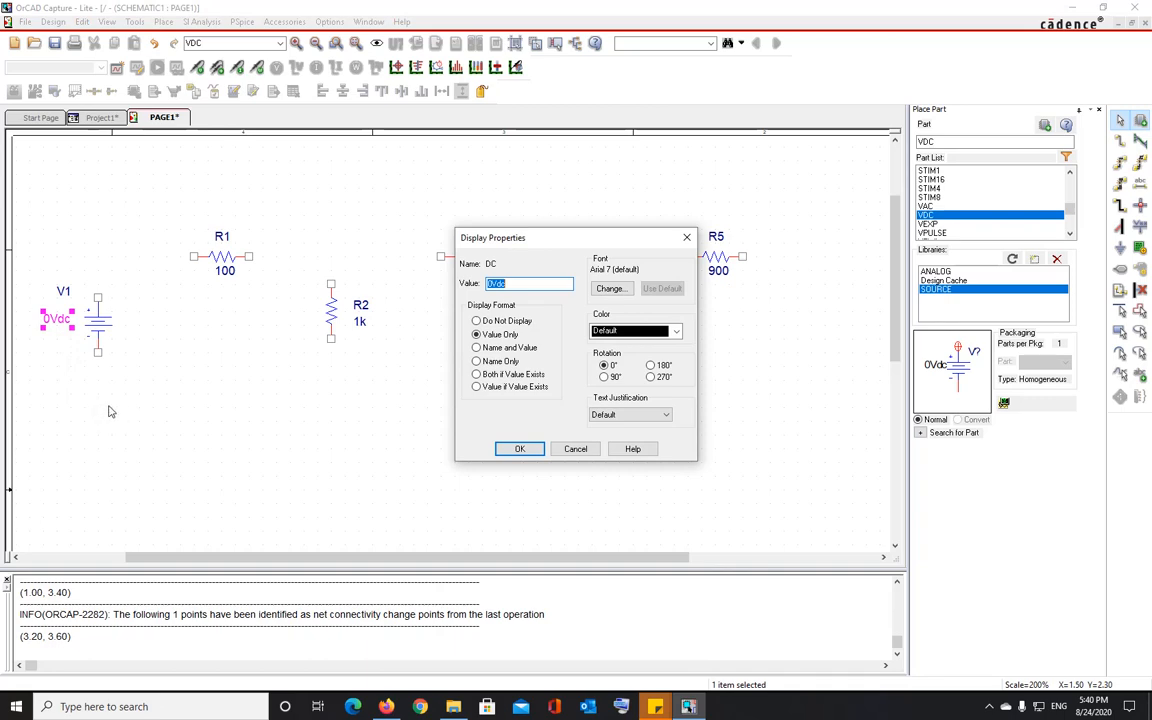
pyautogui.write('9V')
pyautogui.click(515, 448)
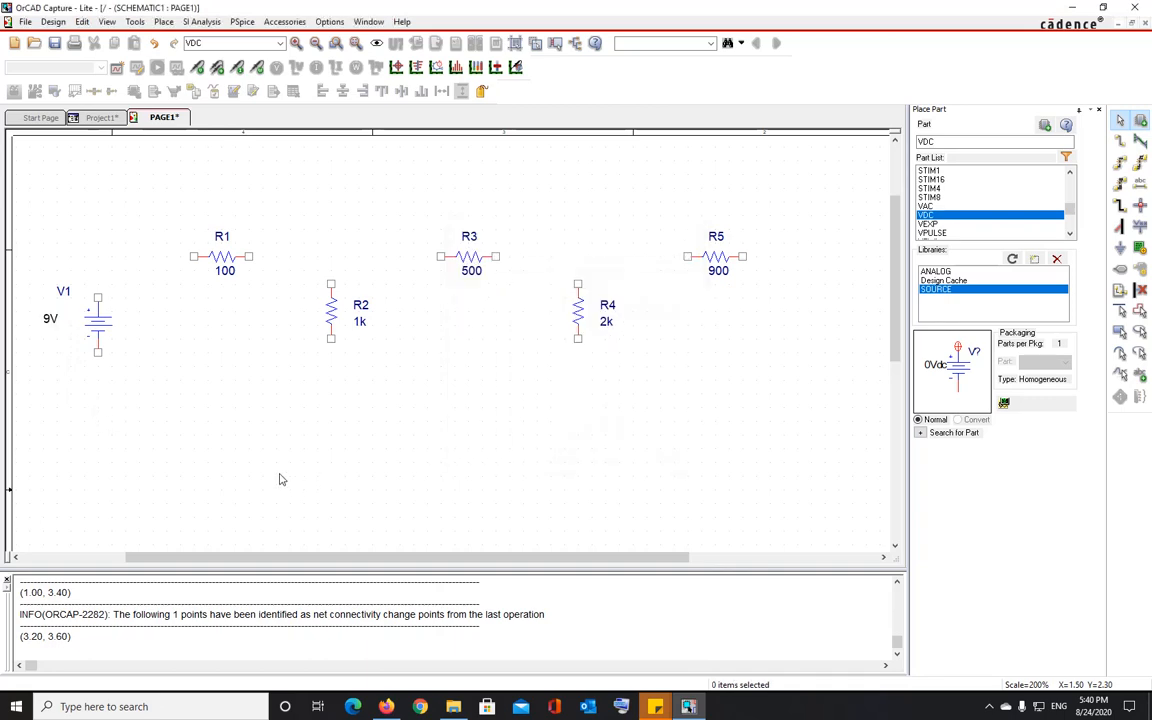
# - Move the 9V value closer to the source symbol and bring the V1 label down directly above it
pyautogui.click(52, 320)
pyautogui.moveTo(52, 320); pyautogui.dragTo(66, 319)
pyautogui.click(72, 345)
pyautogui.click(63, 290)
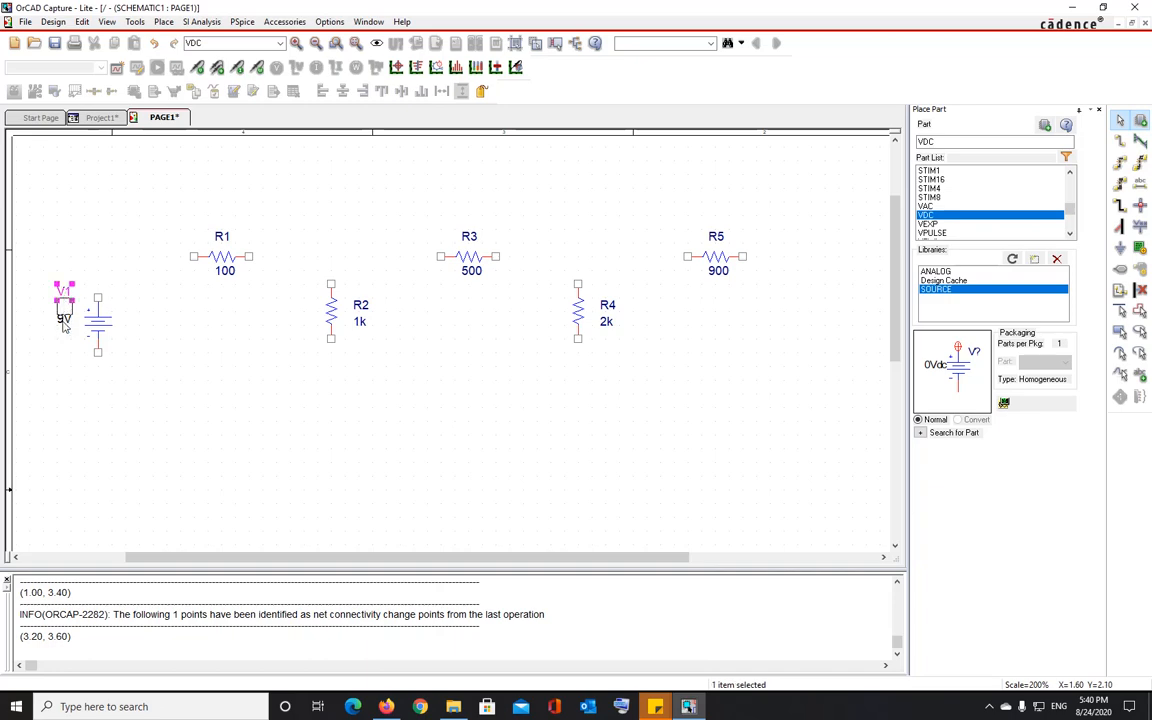
pyautogui.click(62, 337)
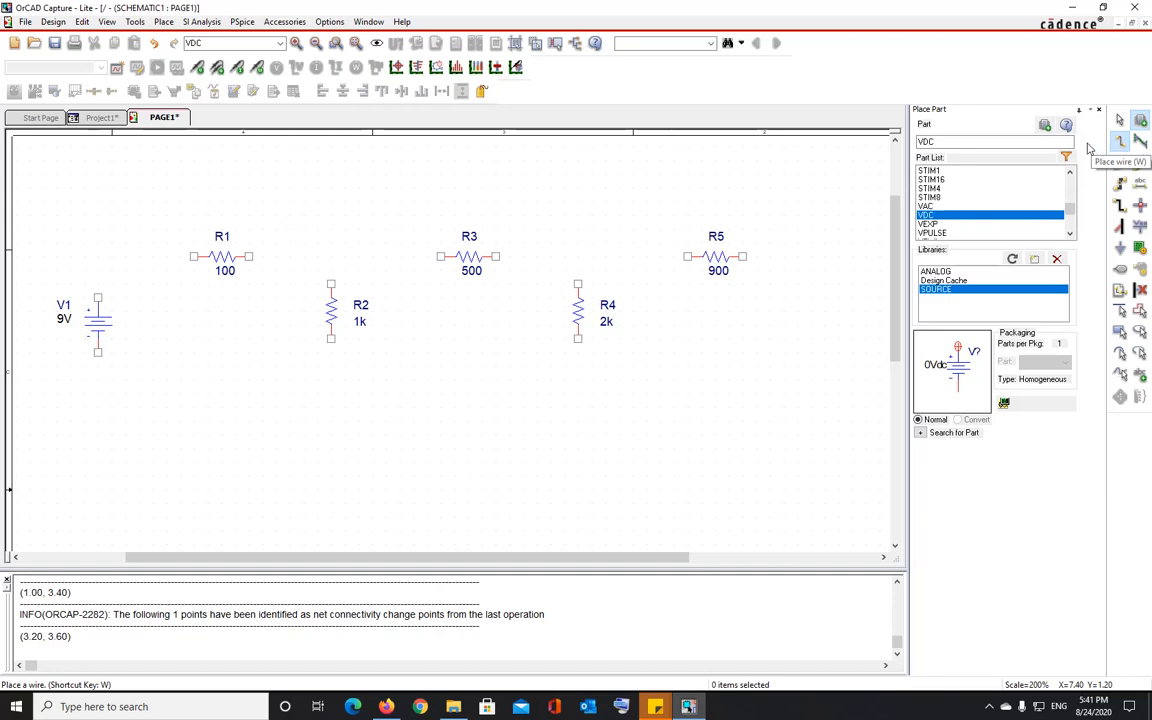
pyautogui.click(163, 22)
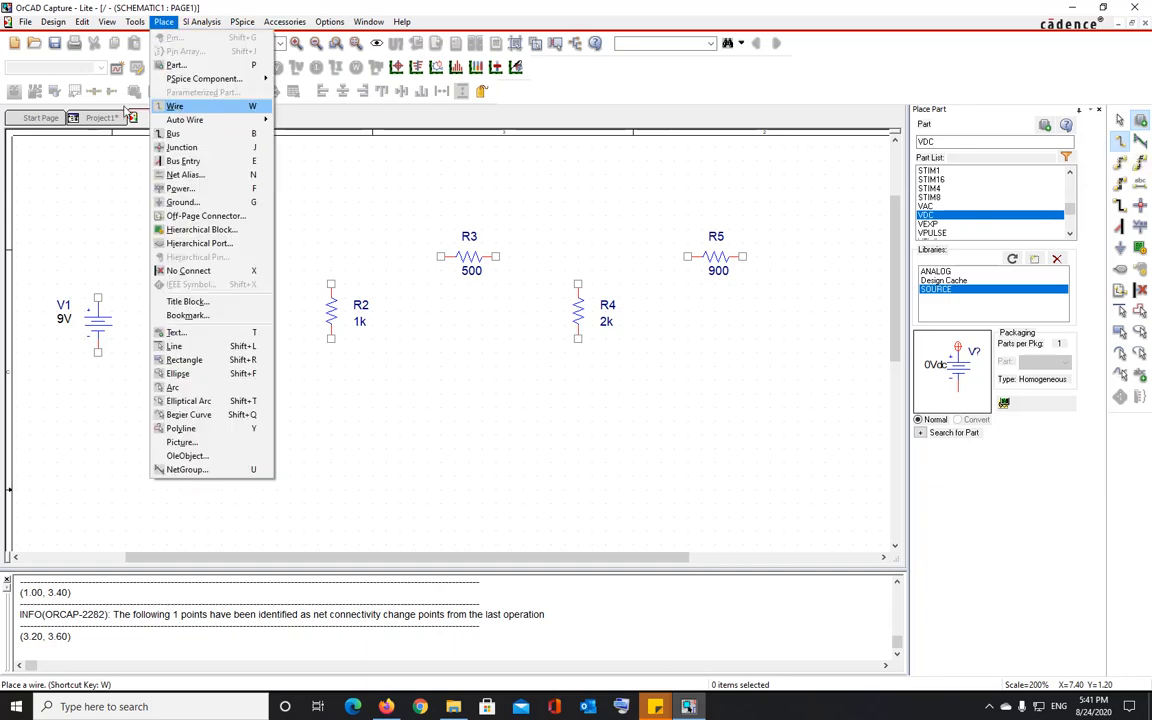
pyautogui.click(57, 202)
pyautogui.press('Escape')
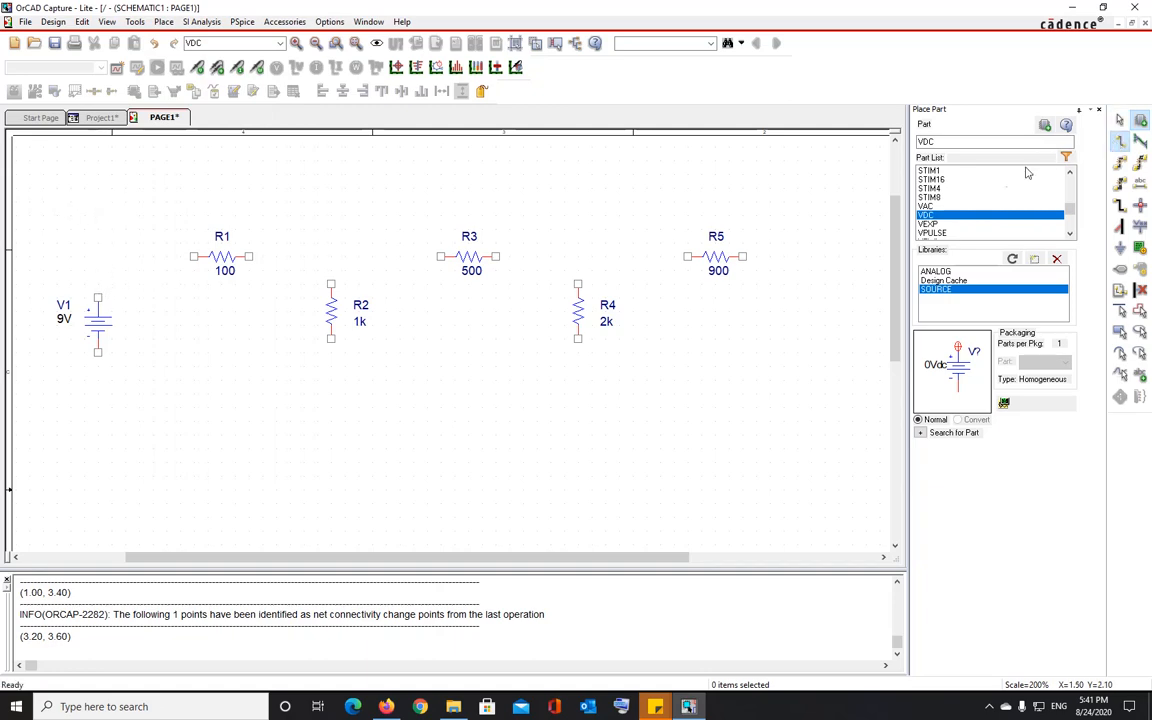
# - Wire V1's positive terminal to R1, R1 to the upper end of R2, and that junction to R3
pyautogui.click(97, 298)
pyautogui.click(188, 256)
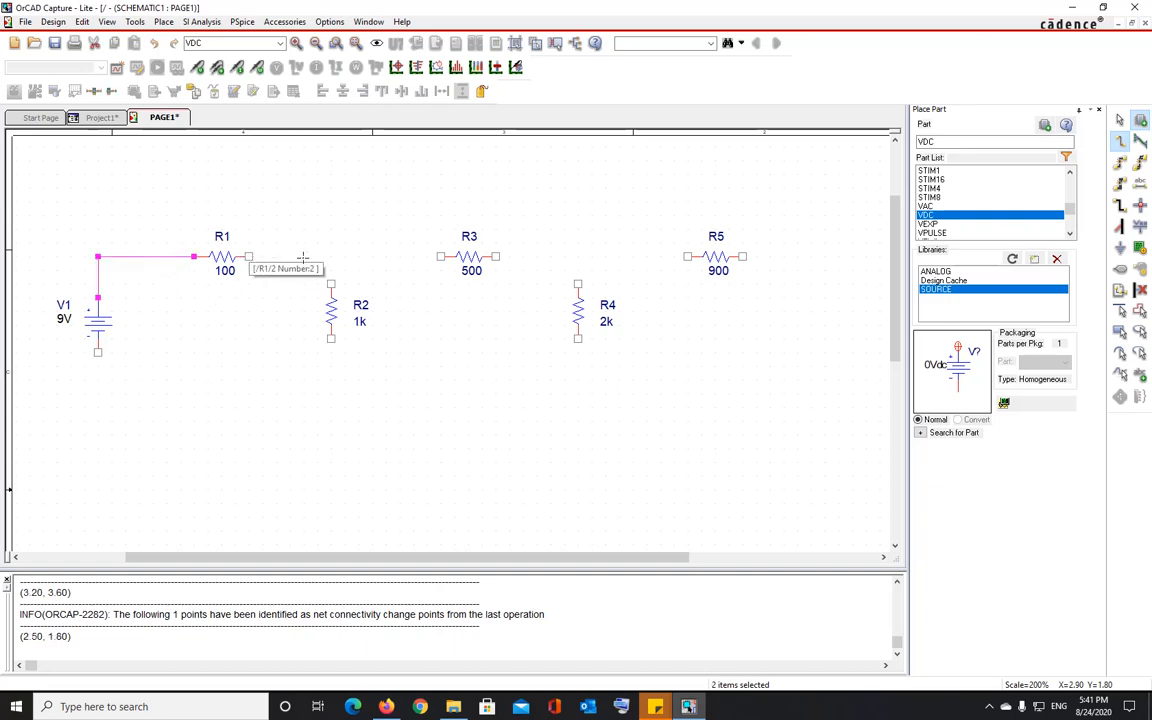
pyautogui.click(330, 283)
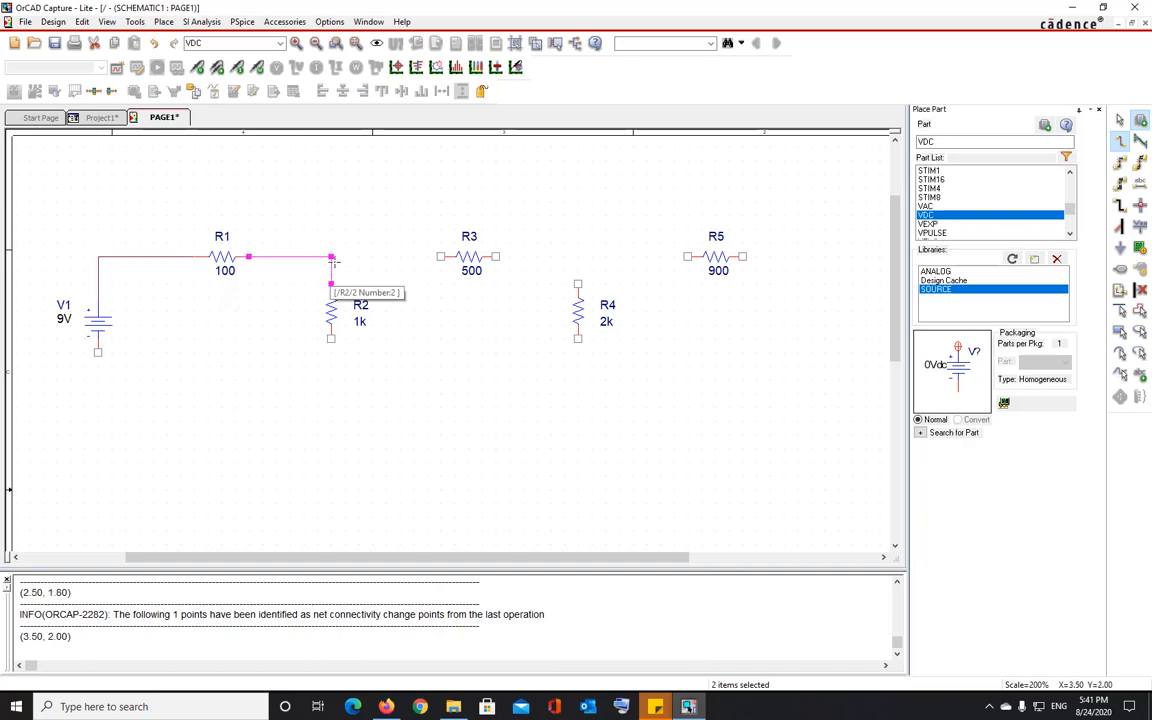
pyautogui.click(331, 256)
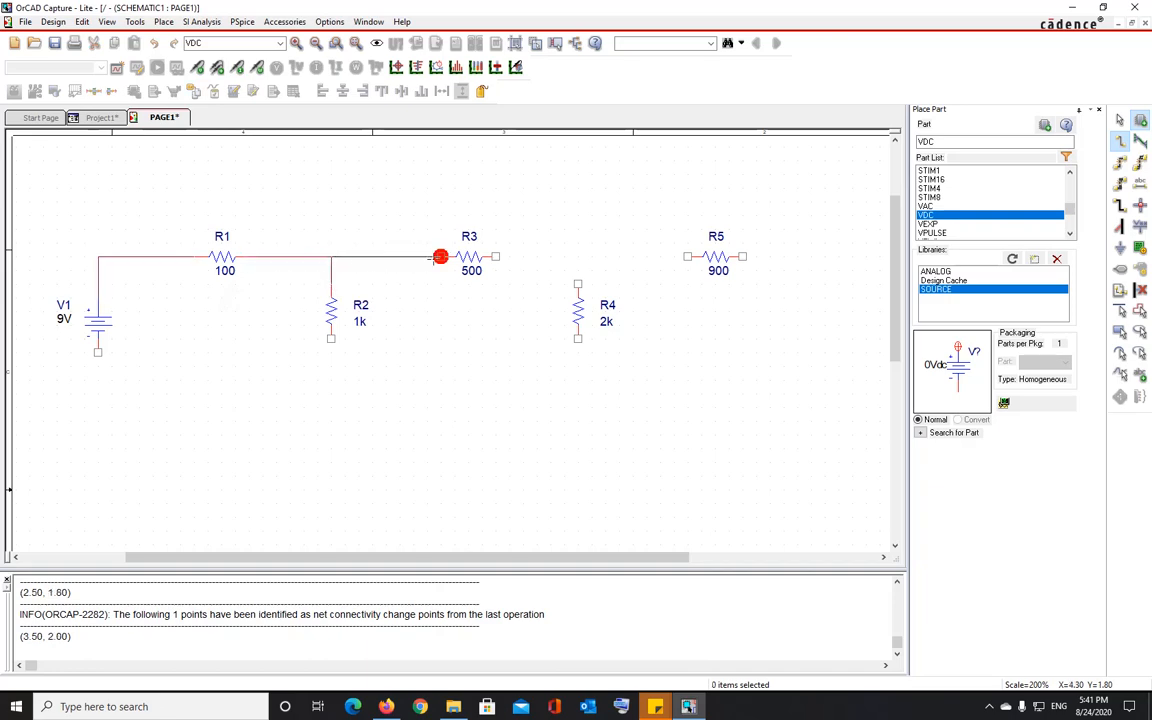
pyautogui.click(440, 257)
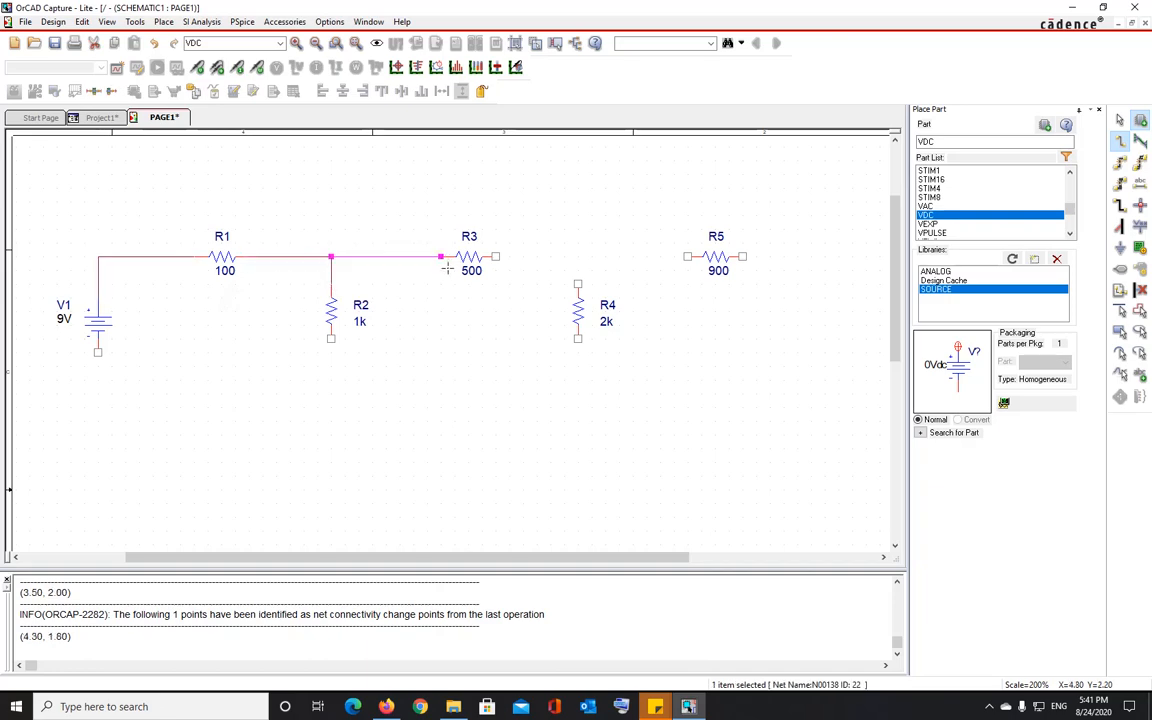
# - Wire R3's free end to the upper end of R4 with a stepped path, and connect R5 to the path's first corner
pyautogui.click(527, 256)
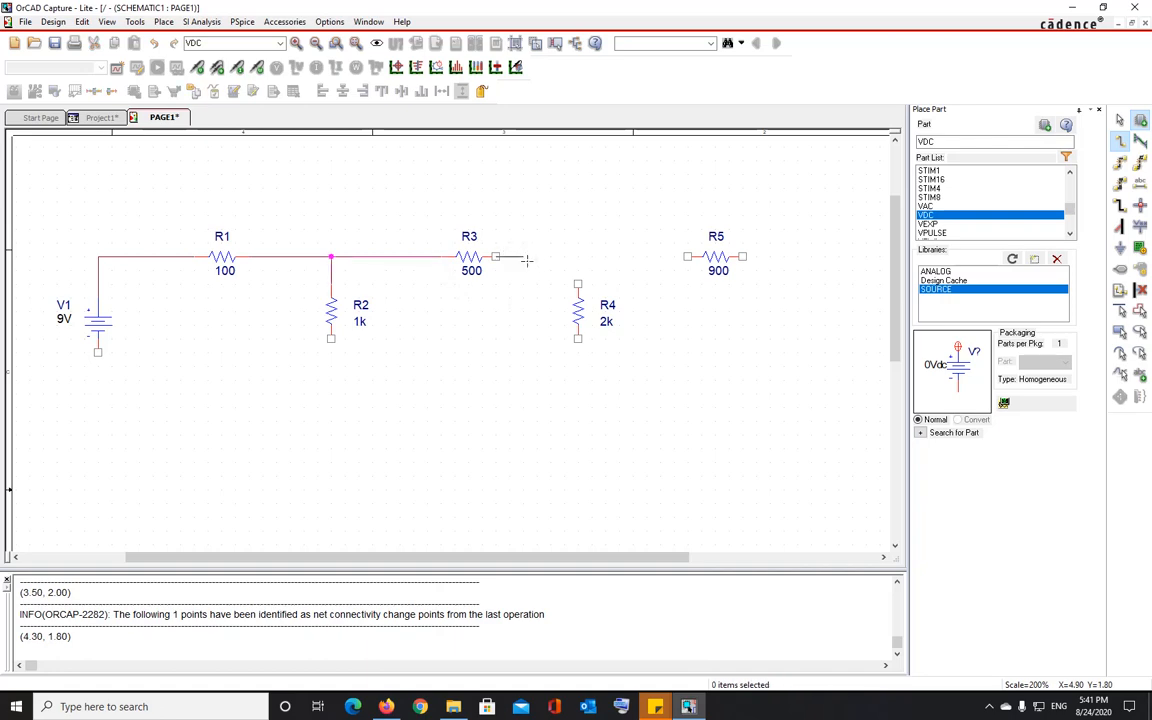
pyautogui.click(524, 277)
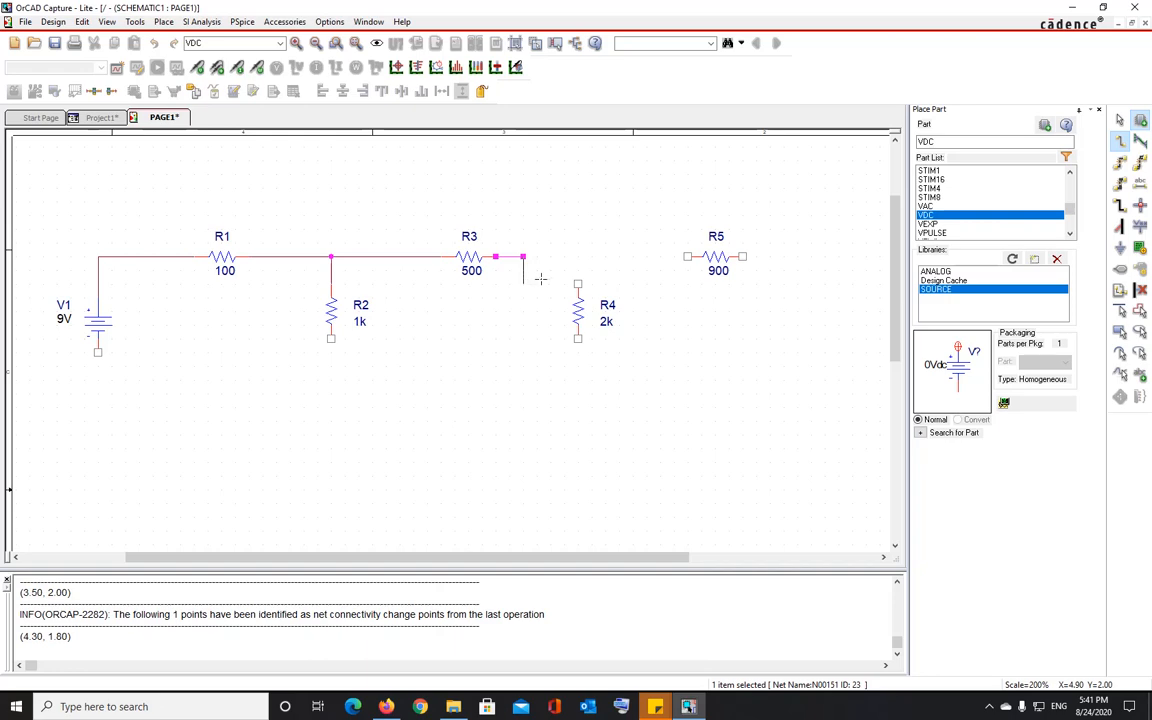
pyautogui.click(576, 283)
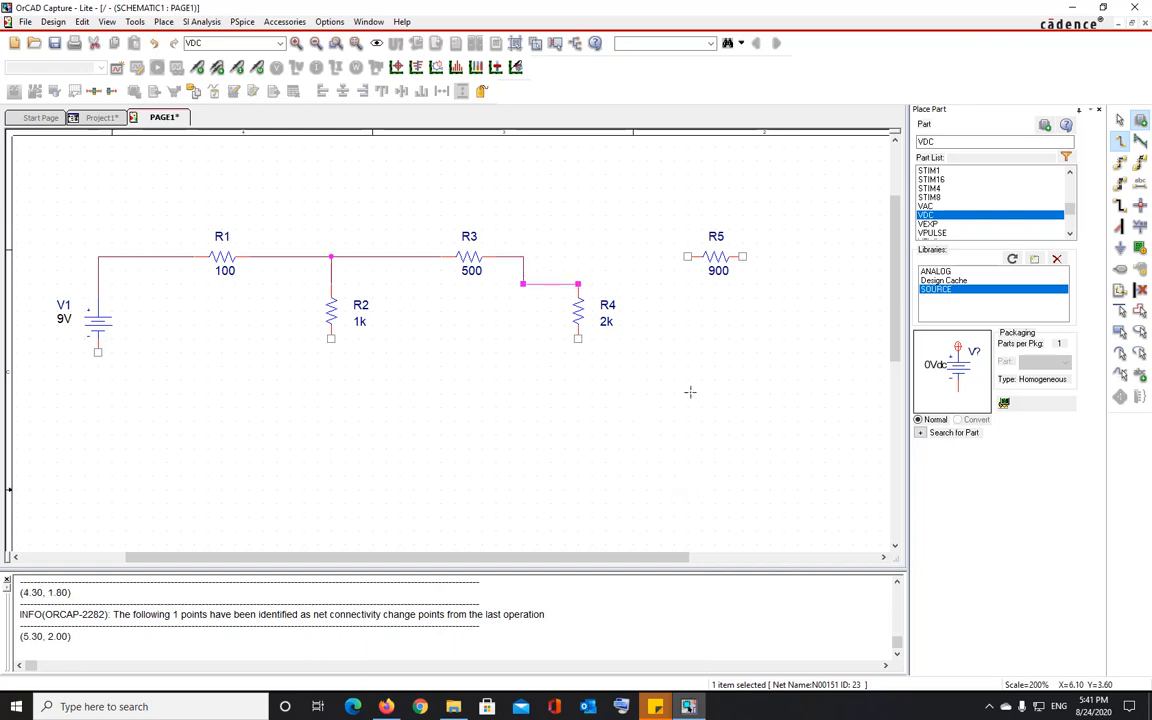
pyautogui.click(687, 259)
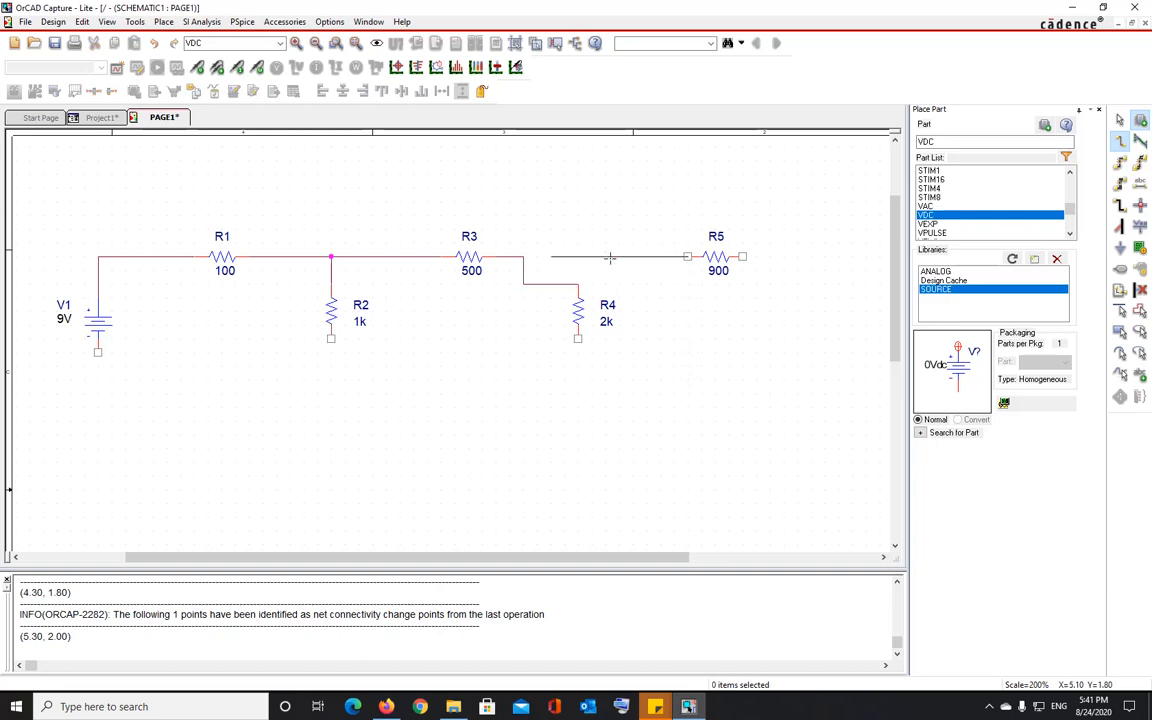
pyautogui.click(525, 257)
pyautogui.press('Escape')
# - Replace the stepped wire into R4 with a straight vertical wire from R4's upper end to the R3–R5 wire
pyautogui.click(559, 285)
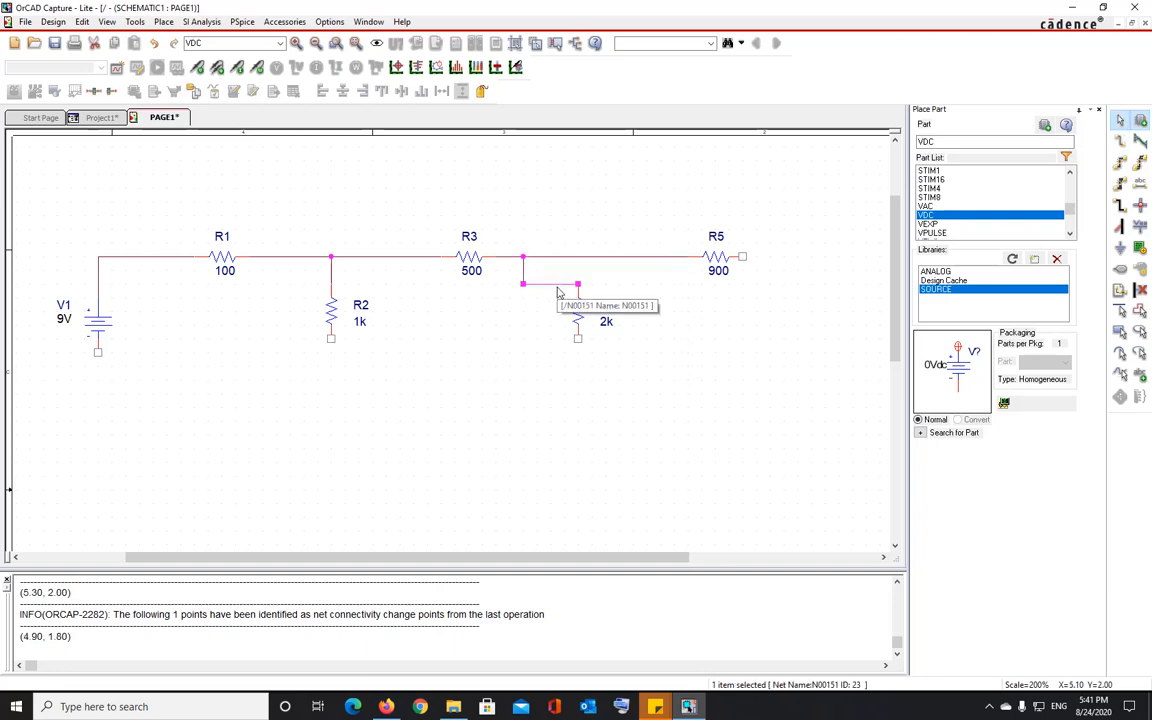
pyautogui.press('Delete')
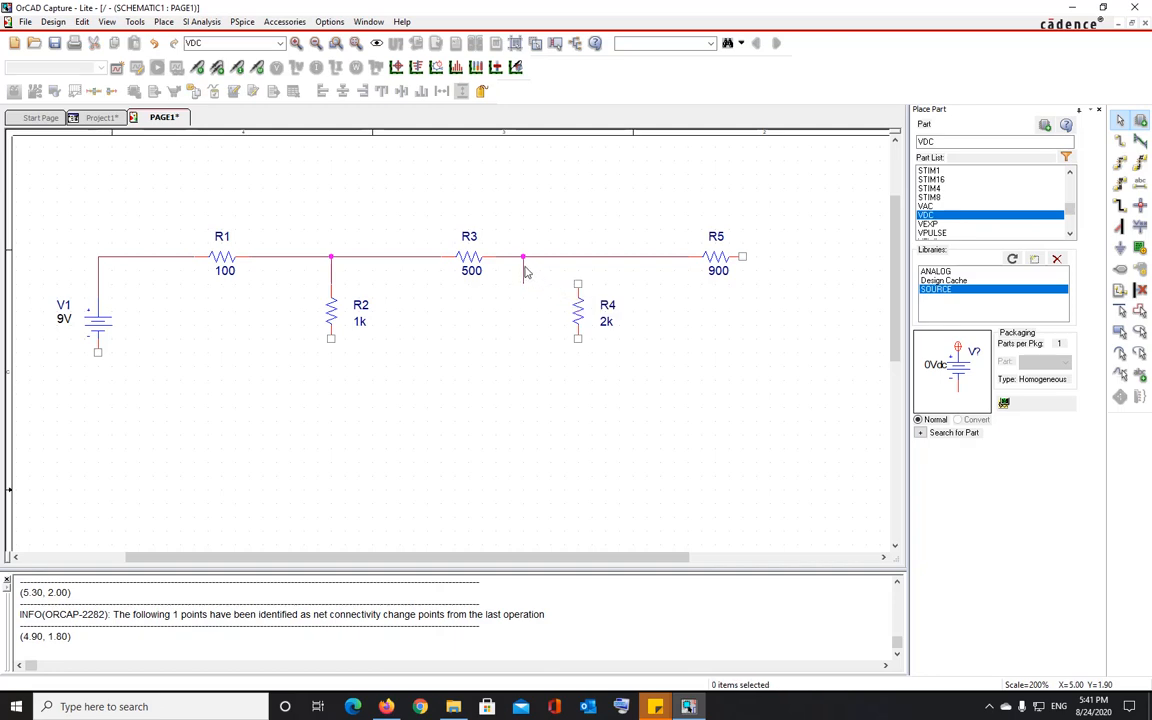
pyautogui.click(525, 269)
pyautogui.press('Delete')
pyautogui.press('w')
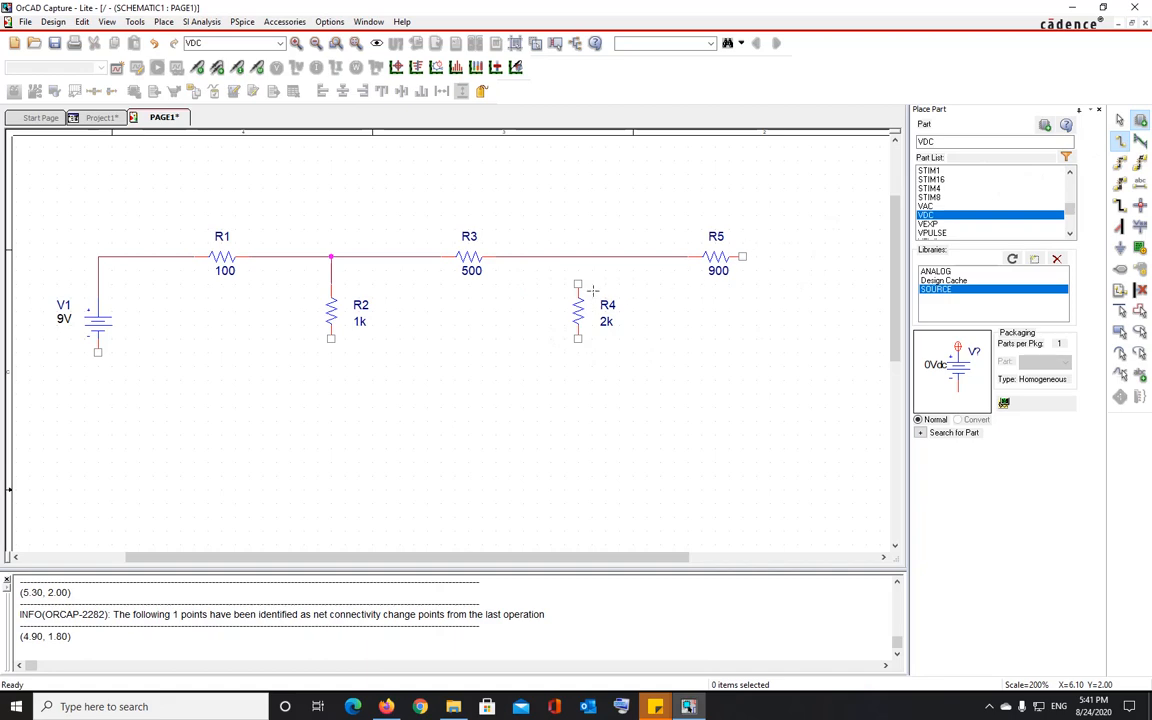
pyautogui.click(579, 286)
pyautogui.click(577, 257)
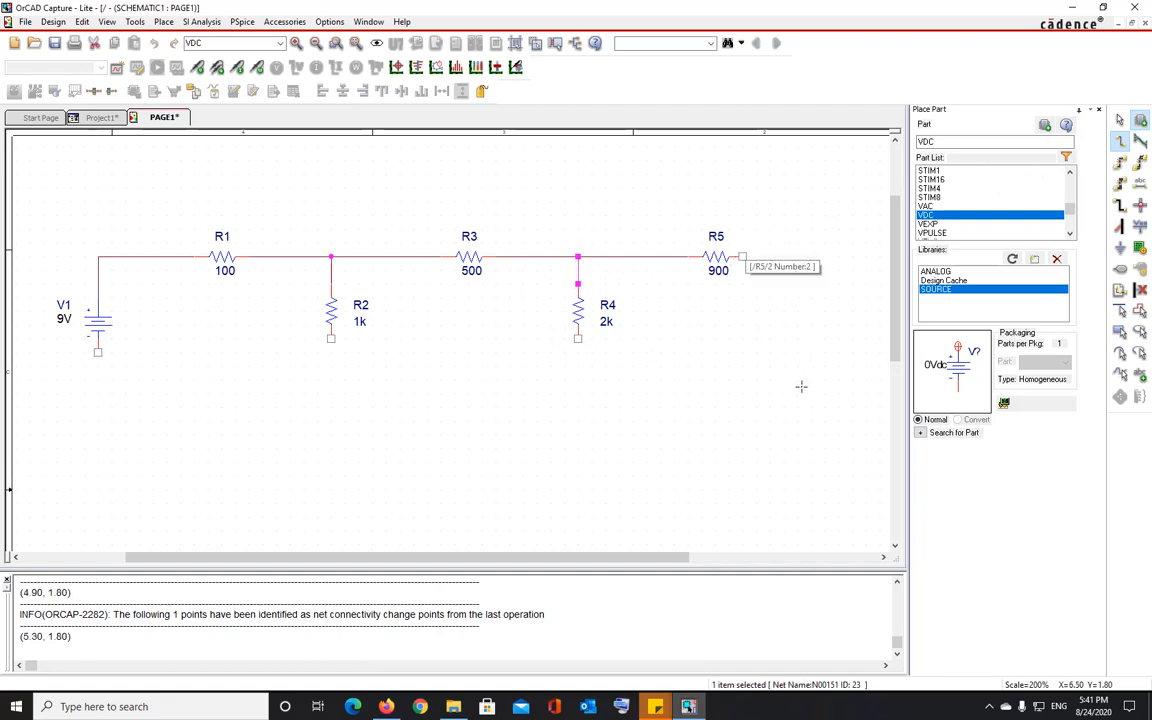
# - Wire R5's free end down and around beneath the circuit to V1's negative terminal
pyautogui.click(742, 257)
pyautogui.click(798, 257)
pyautogui.click(97, 379)
pyautogui.click(98, 353)
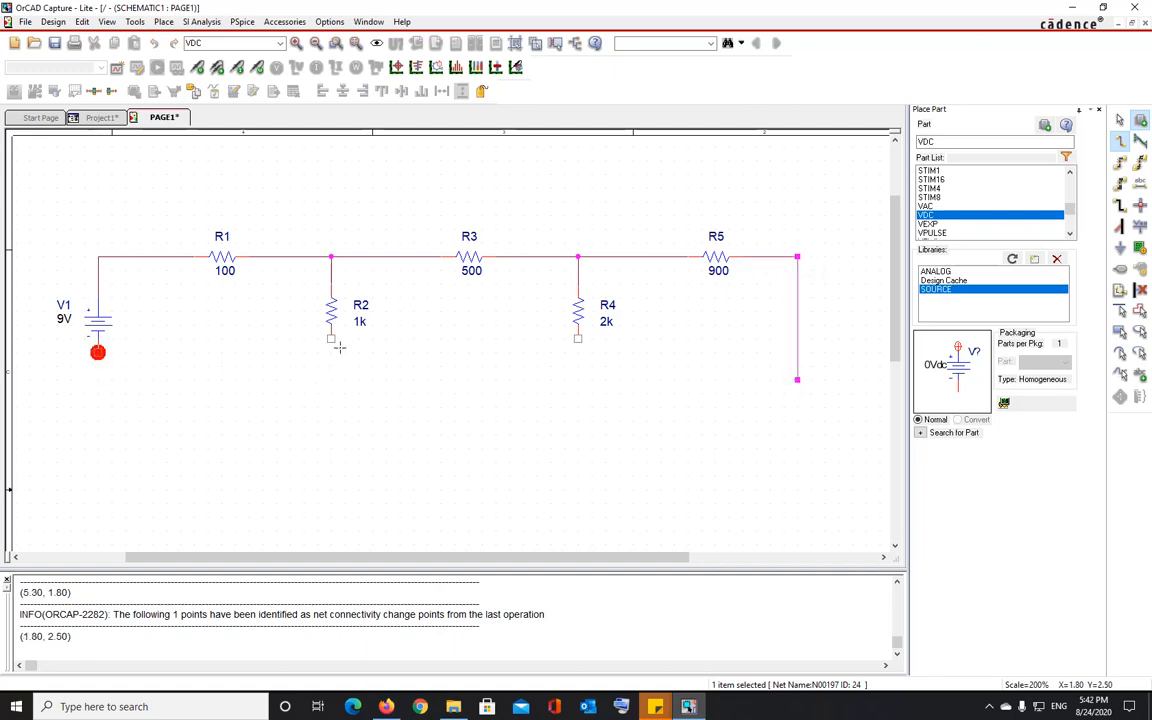
# - Connect the lower ends of R2 and R4 straight down to the return wire
pyautogui.click(331, 339)
pyautogui.click(331, 379)
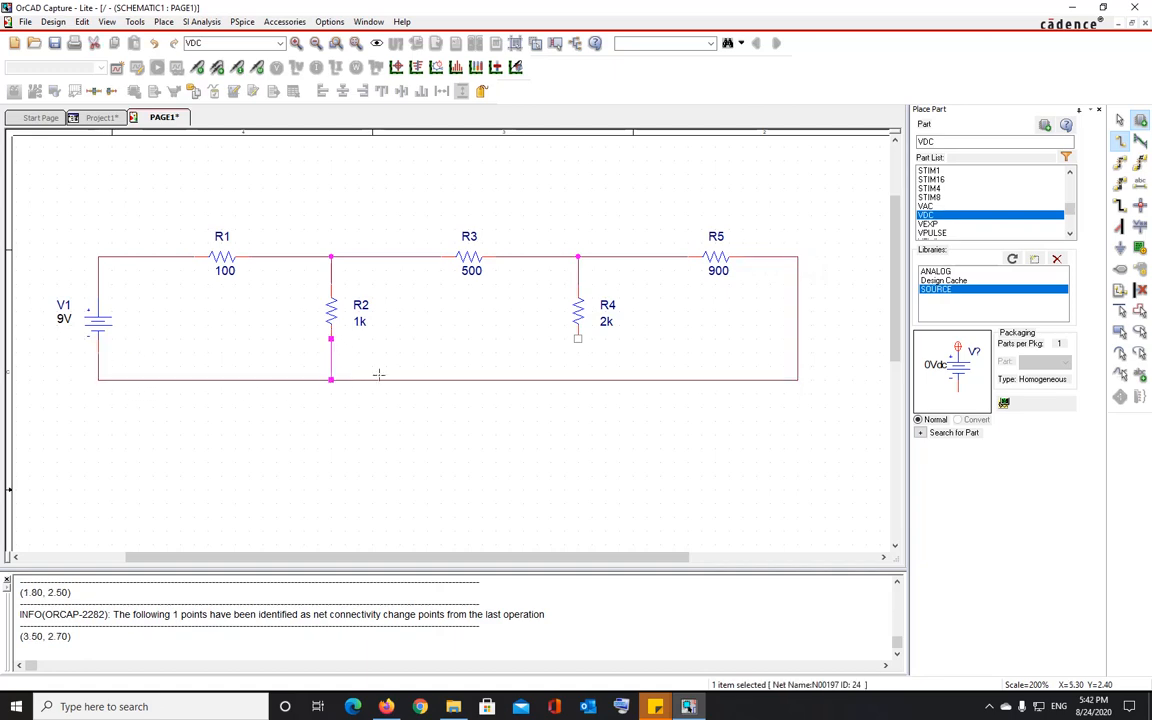
pyautogui.click(577, 340)
pyautogui.click(578, 379)
pyautogui.press('Escape')
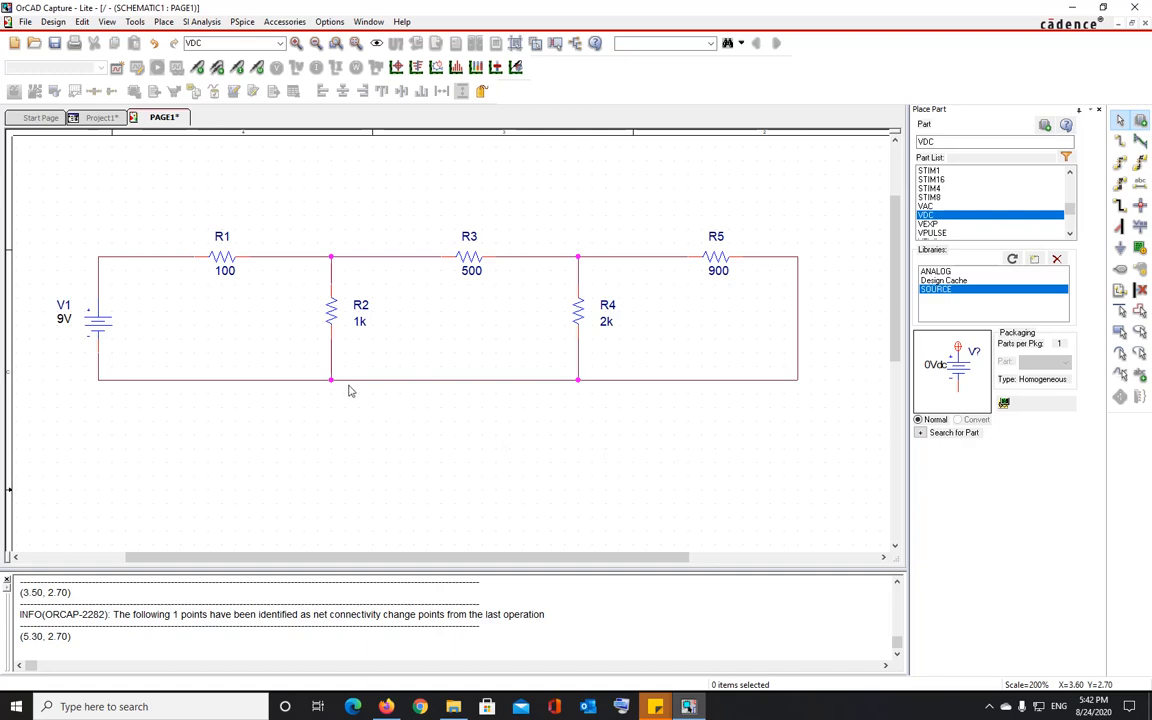
# - Apply a thicker line width to the return wire segment between R2 and R4, keeping the default line style
pyautogui.rightClick(353, 384)
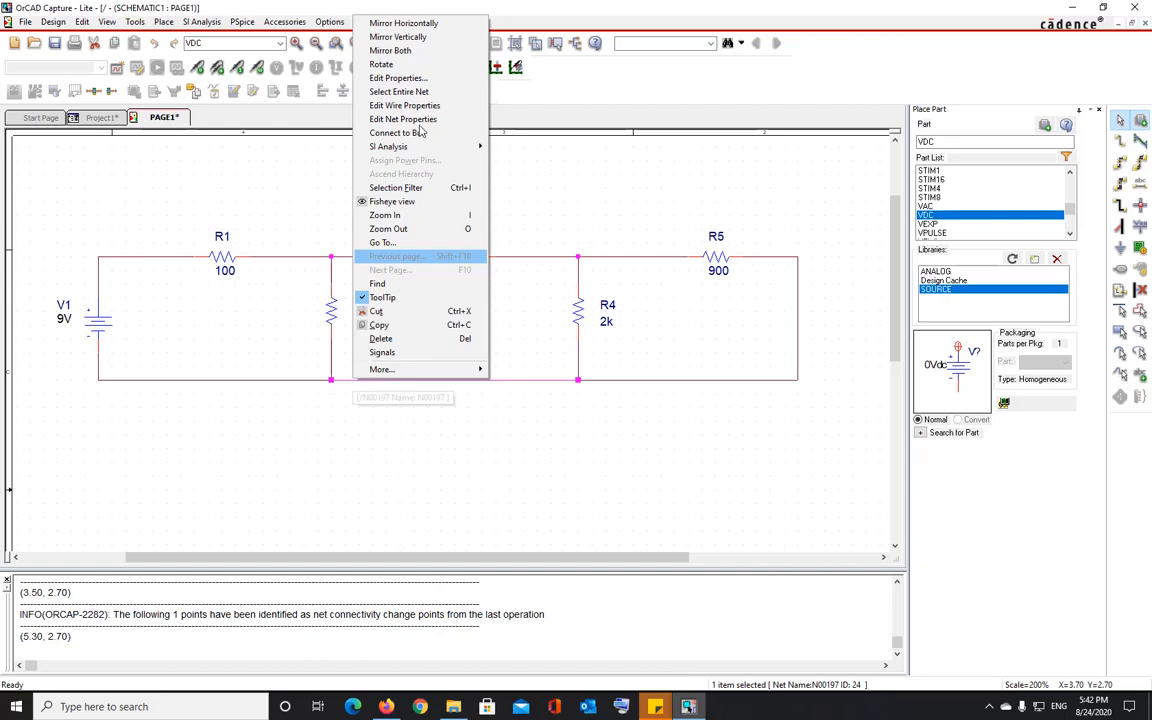
pyautogui.click(395, 105)
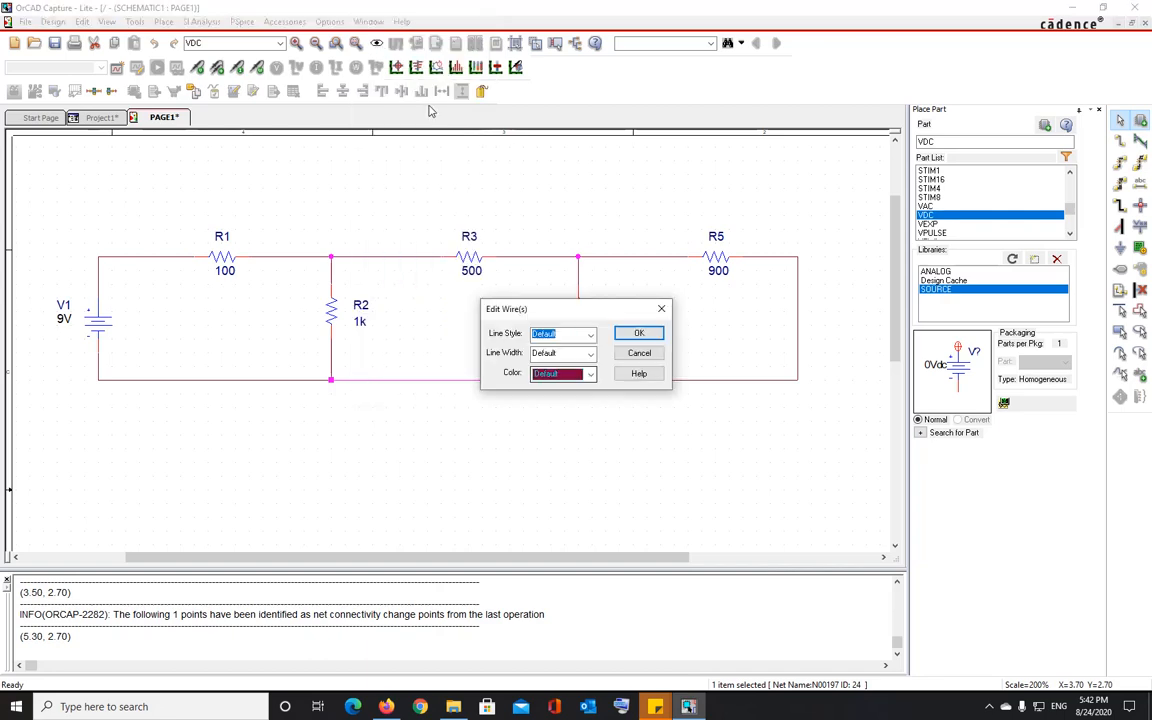
pyautogui.click(590, 354)
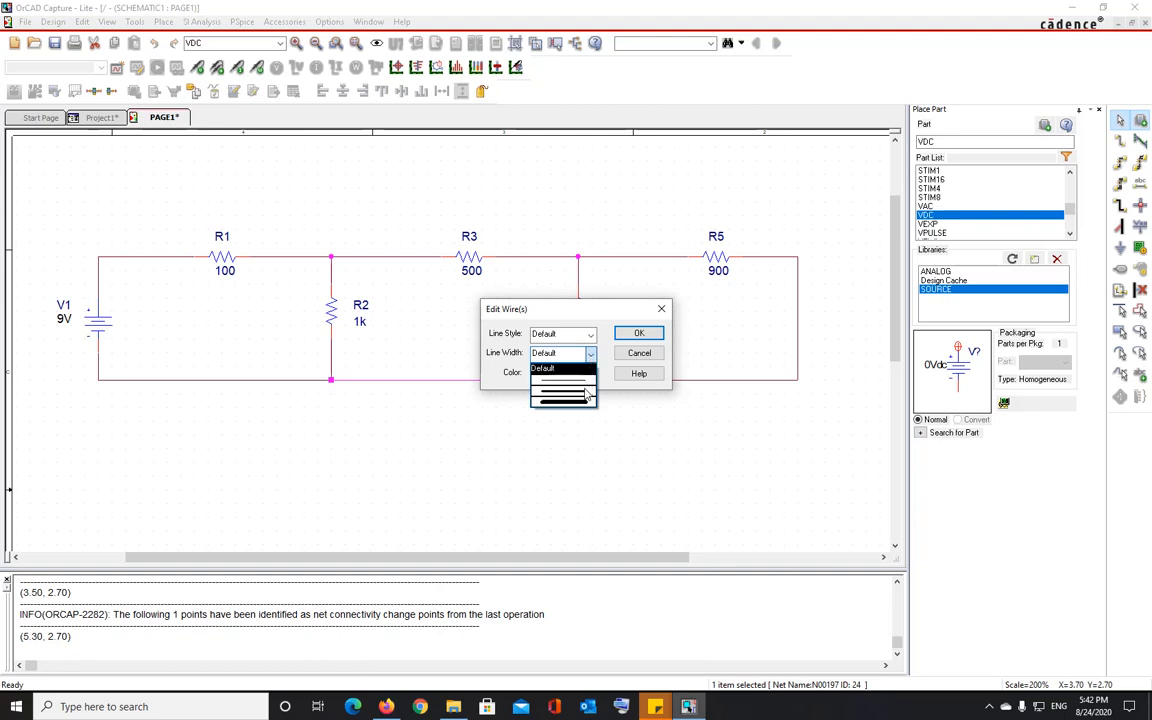
pyautogui.click(586, 395)
pyautogui.click(590, 334)
pyautogui.click(590, 336)
pyautogui.click(638, 333)
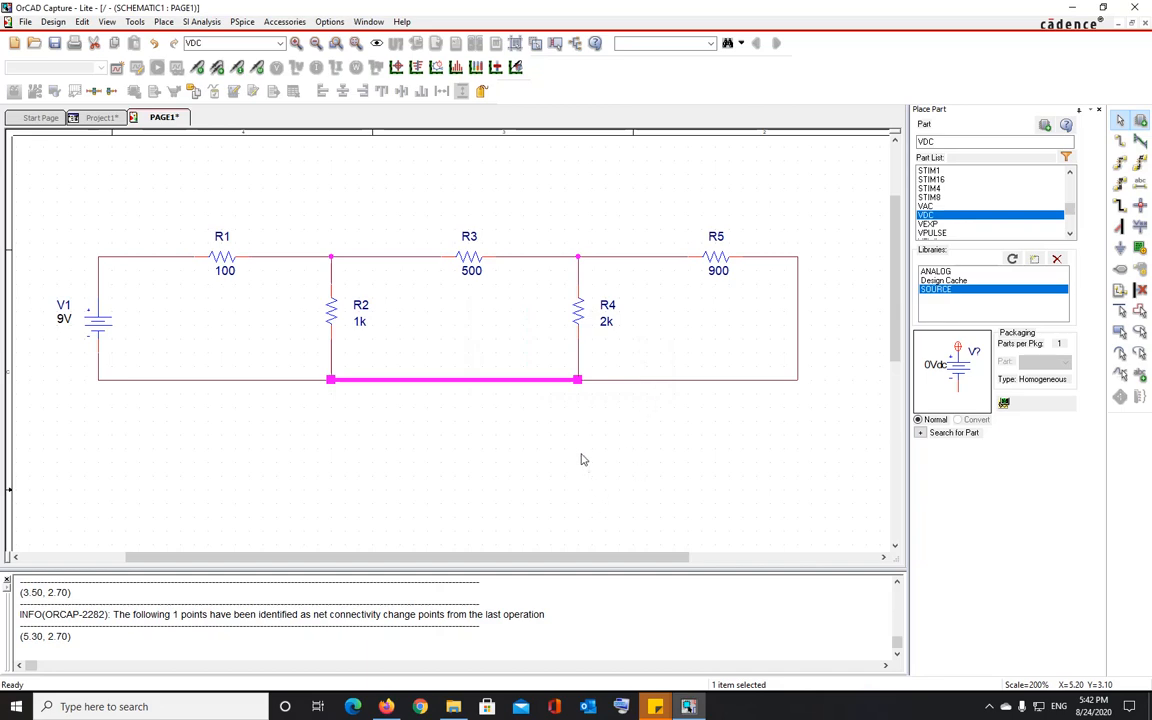
pyautogui.click(553, 482)
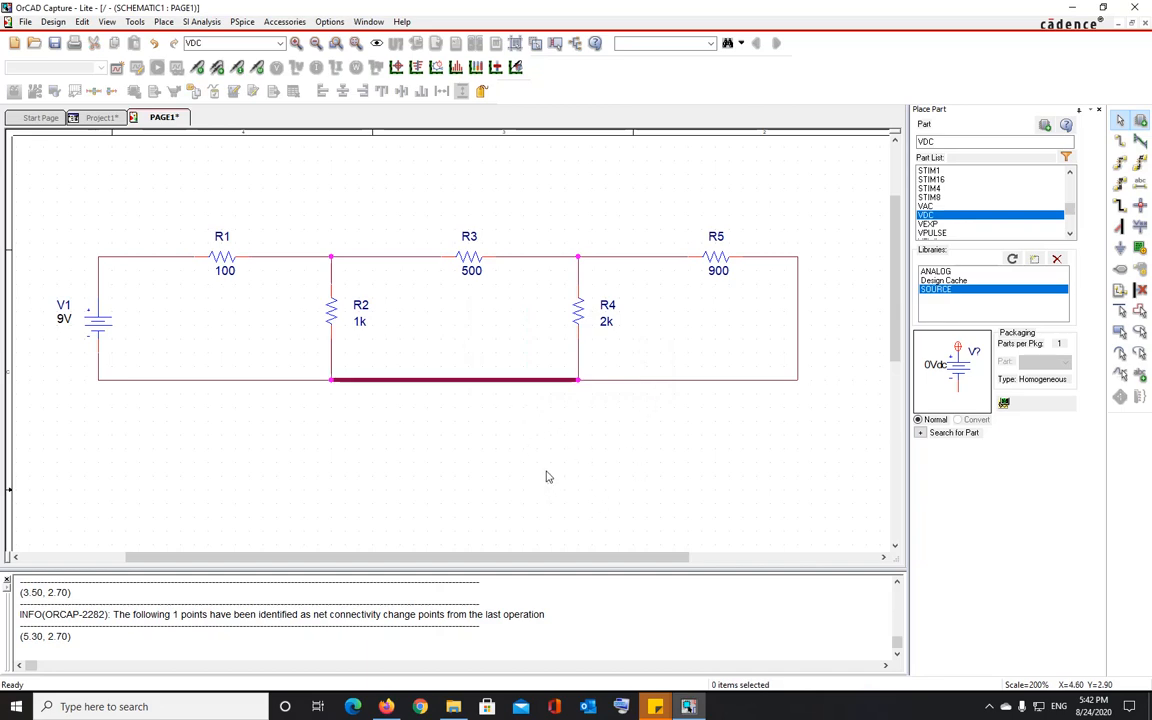
pyautogui.rightClick(455, 383)
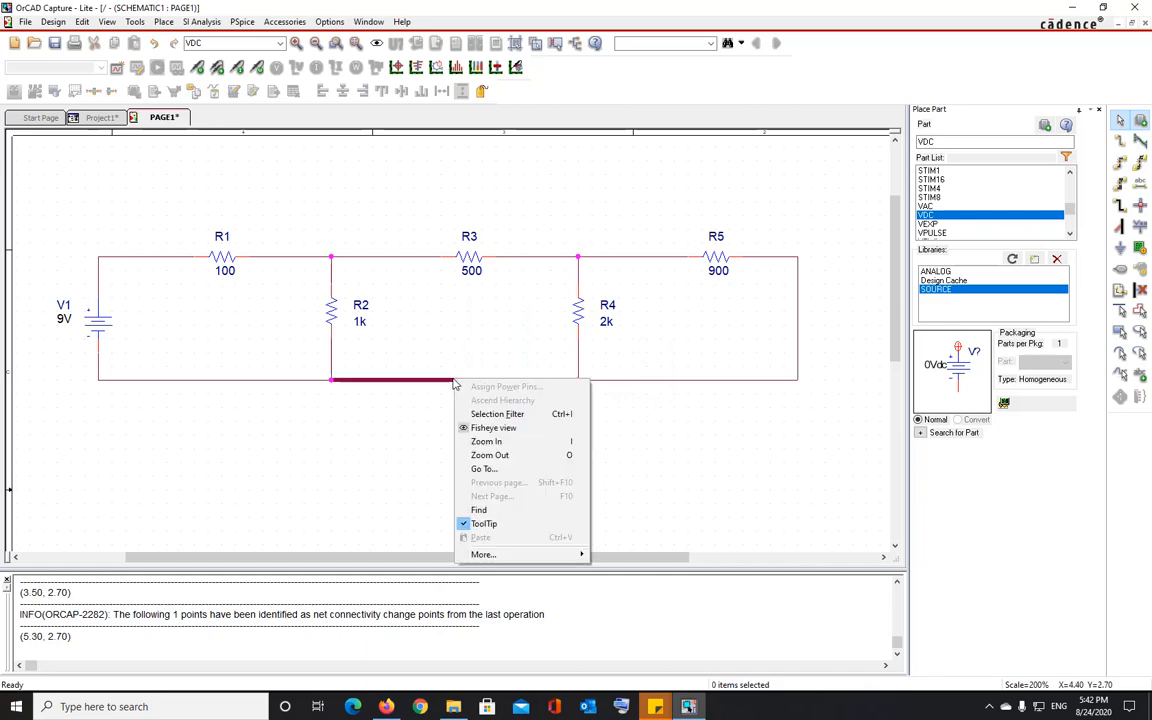
pyautogui.click(432, 382)
pyautogui.rightClick(432, 382)
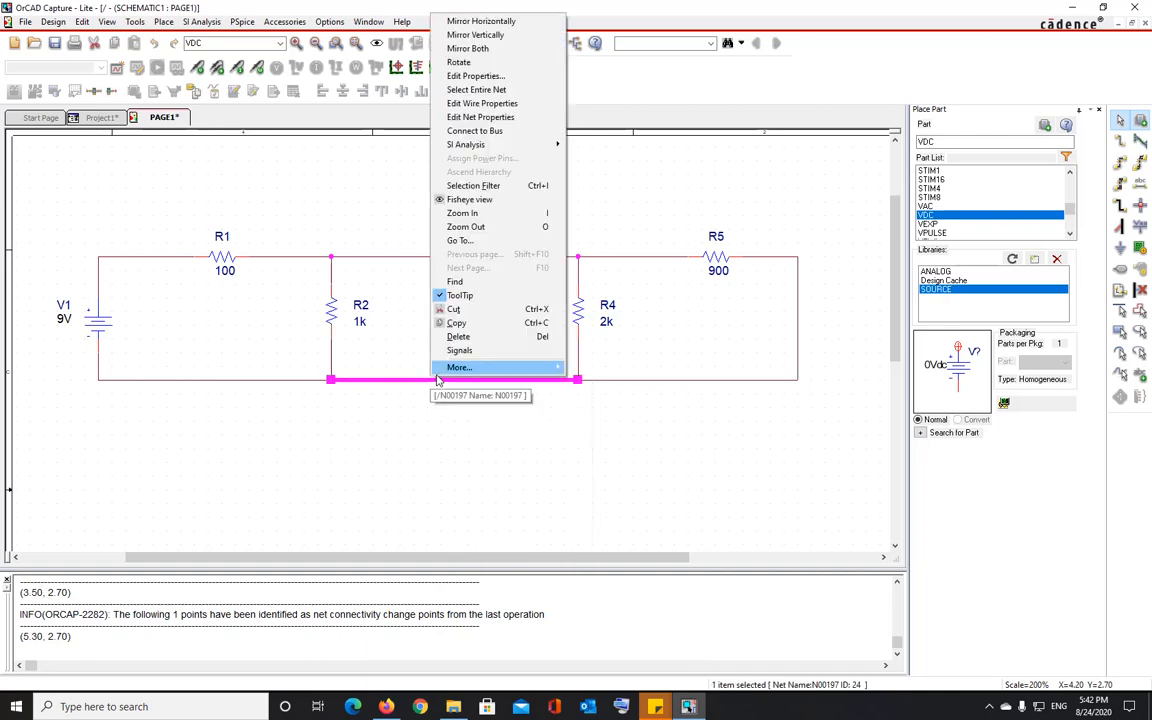
pyautogui.click(456, 408)
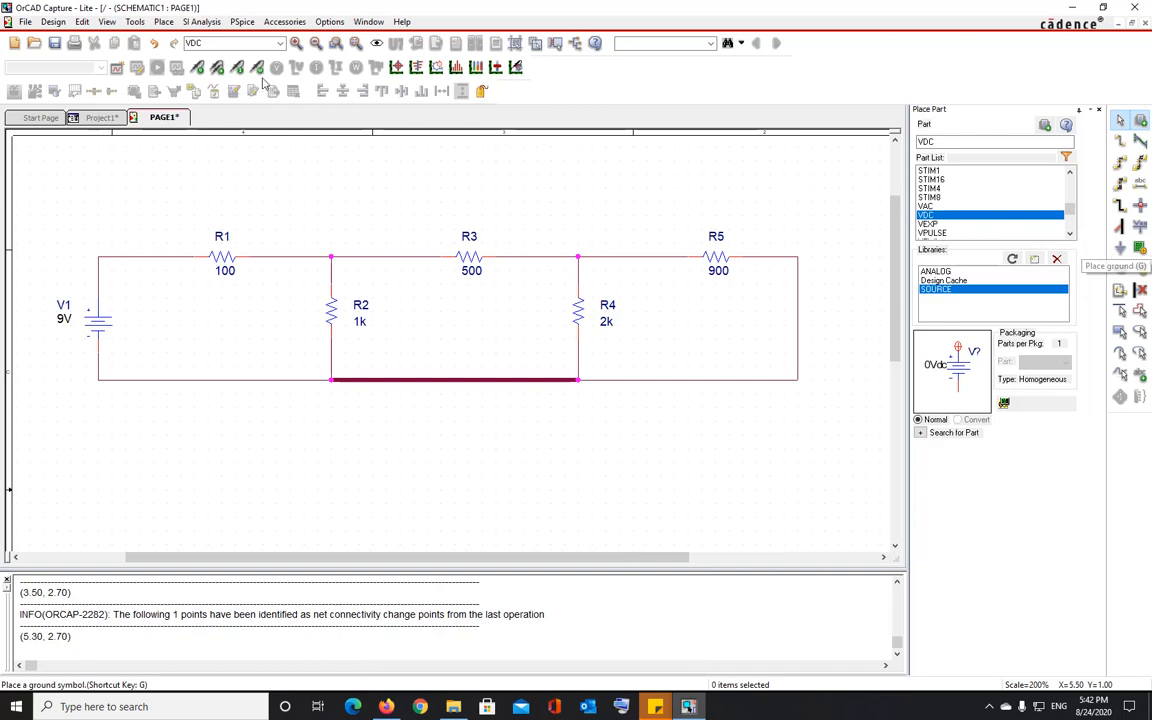
# - Place one 0/CAPSYM ground symbol just below the return wire, midway between R2 and R4
pyautogui.click(160, 22)
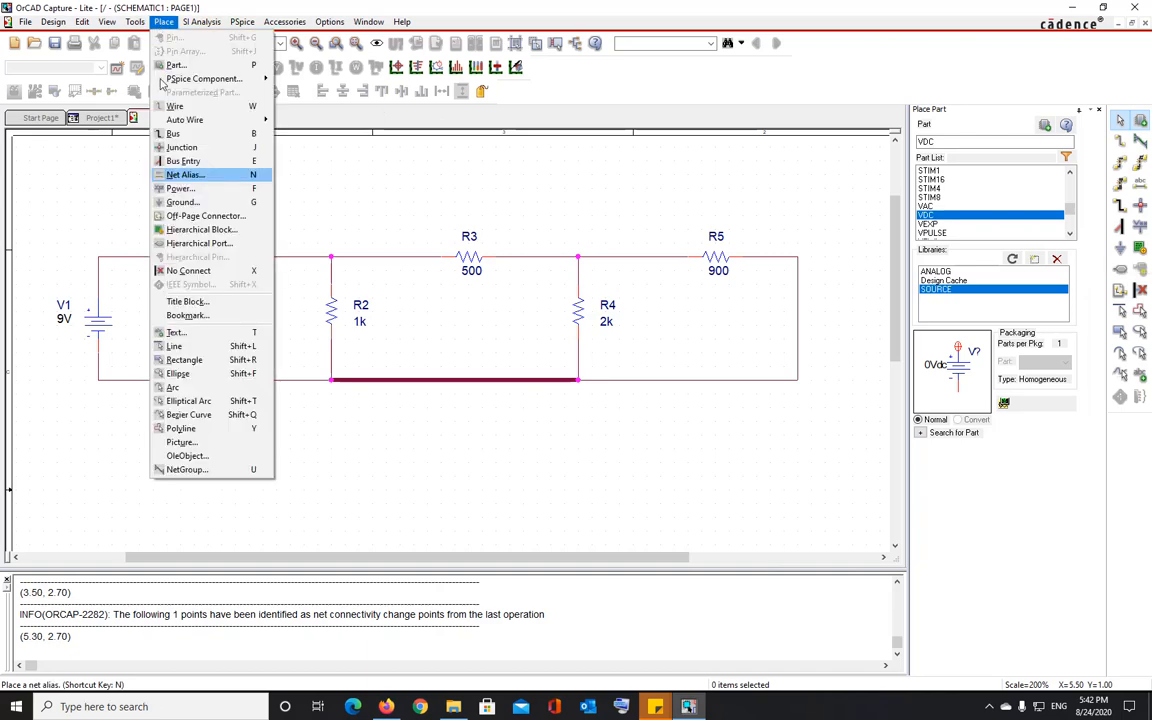
pyautogui.click(178, 202)
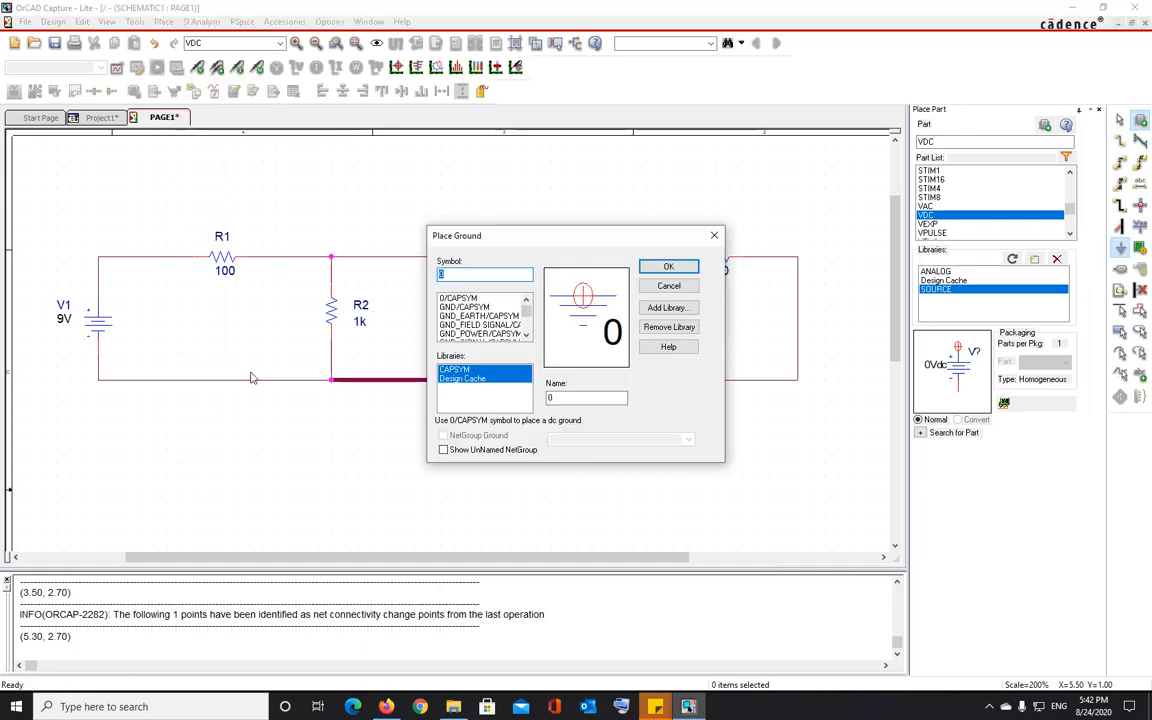
pyautogui.click(445, 298)
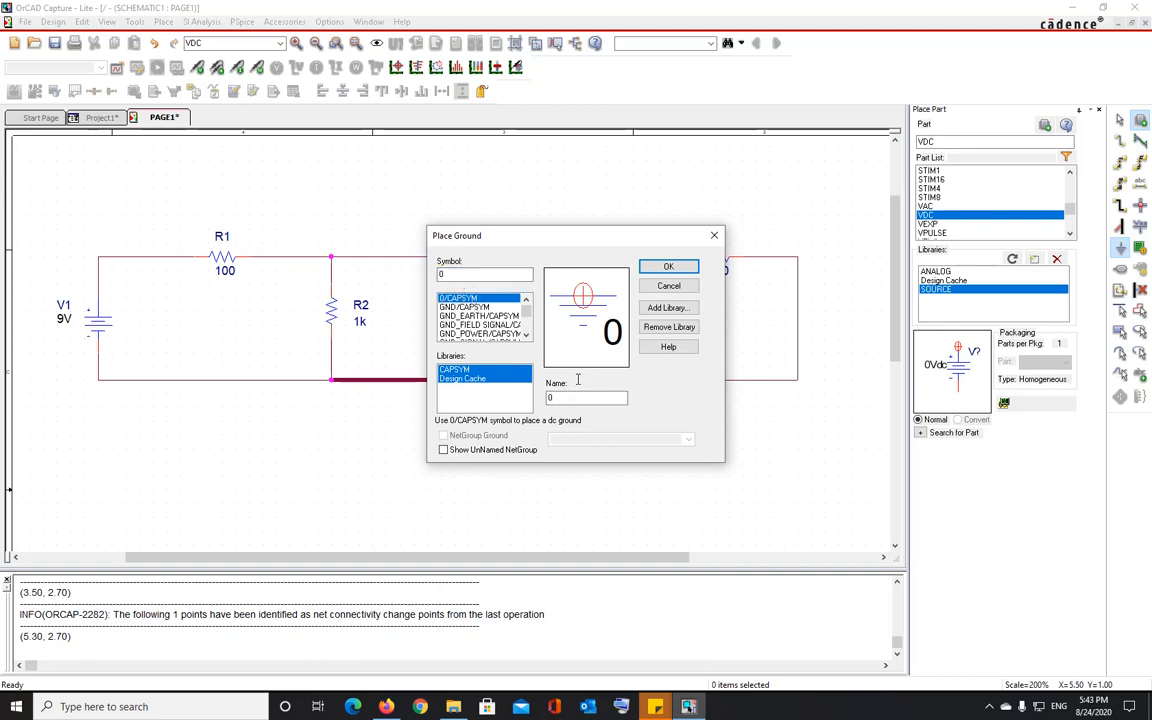
pyautogui.click(664, 268)
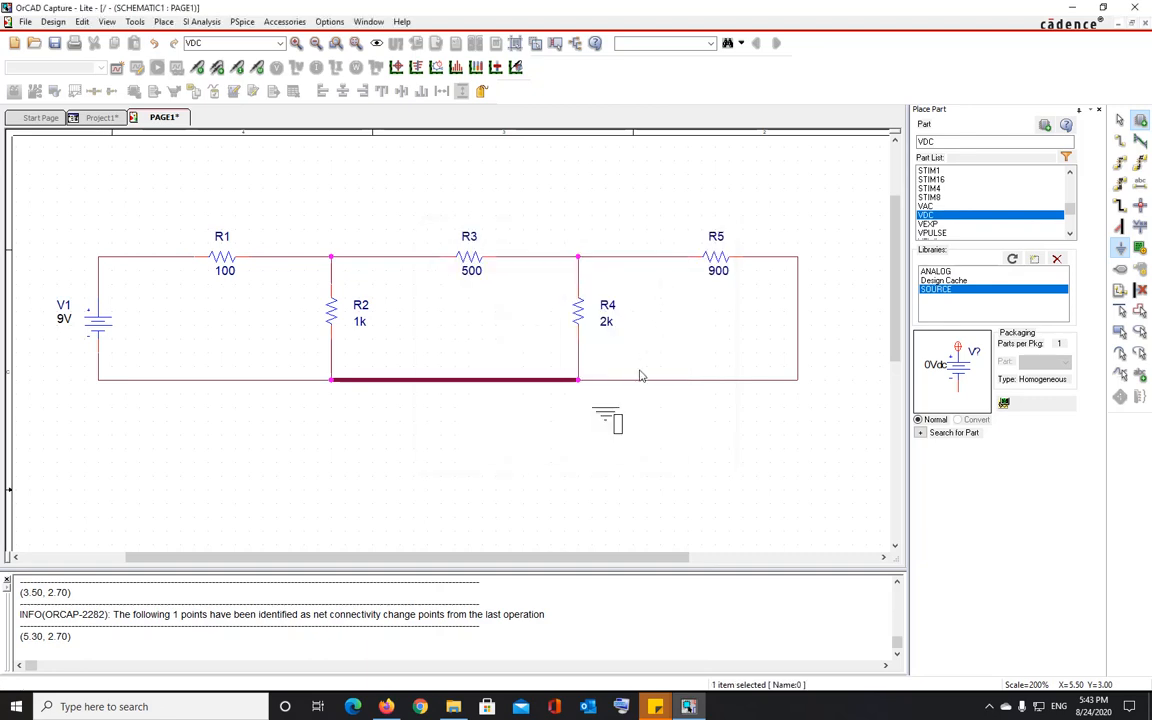
pyautogui.click(455, 404)
pyautogui.press('Escape')
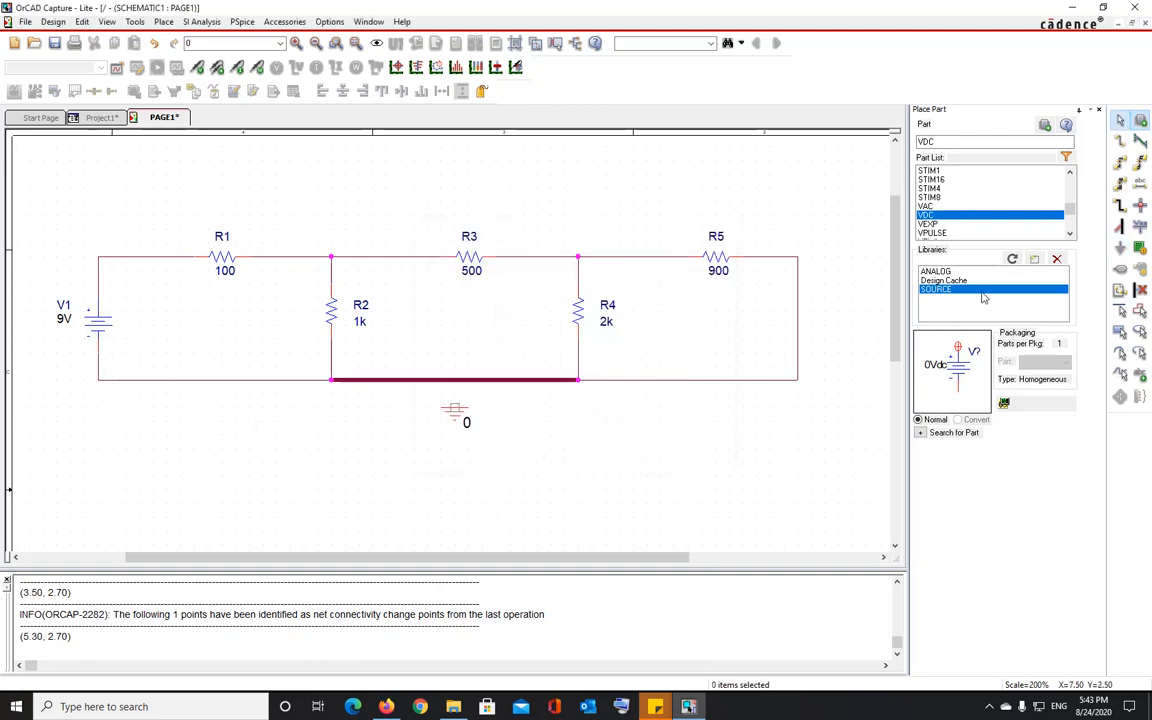
# - Wire the ground symbol straight up to the return wire between R2 and R4
pyautogui.click(1122, 141)
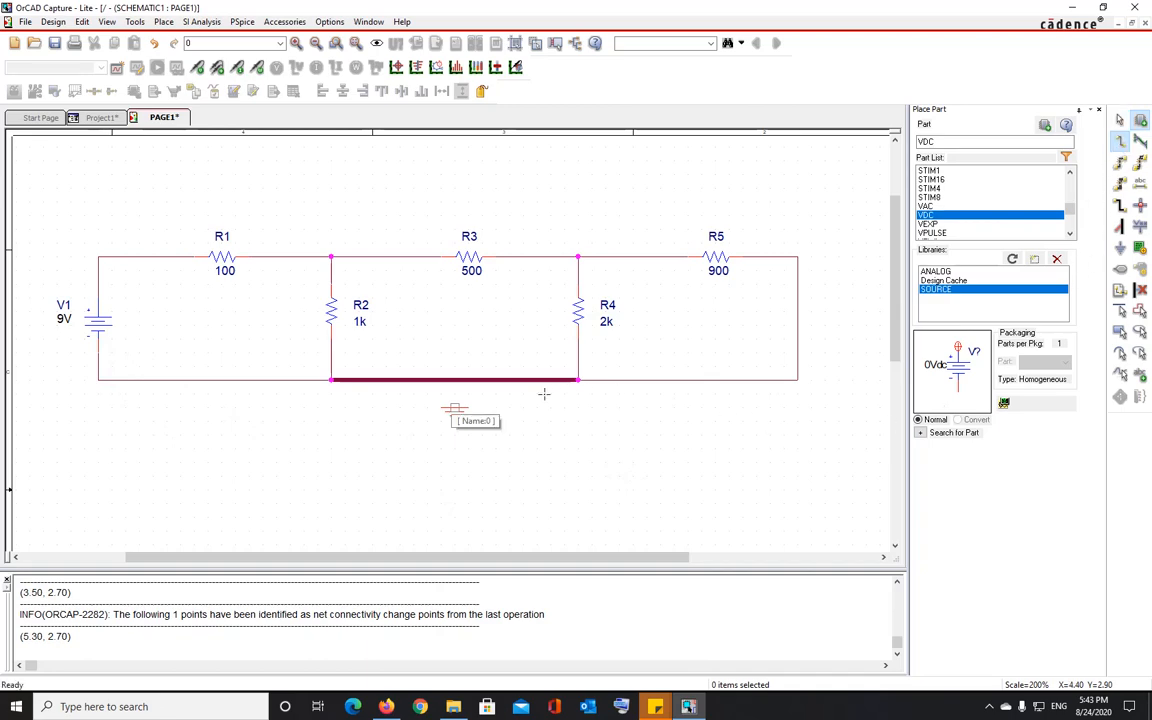
pyautogui.moveTo(455, 408); pyautogui.dragTo(458, 396)
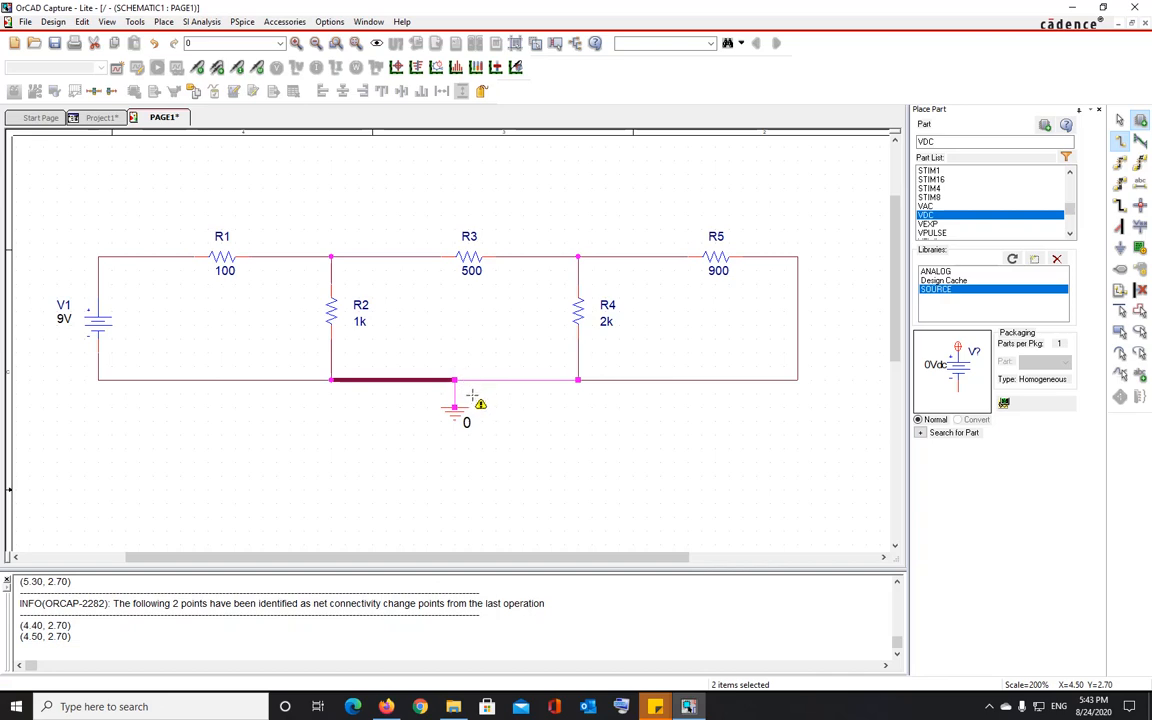
pyautogui.press('Escape')
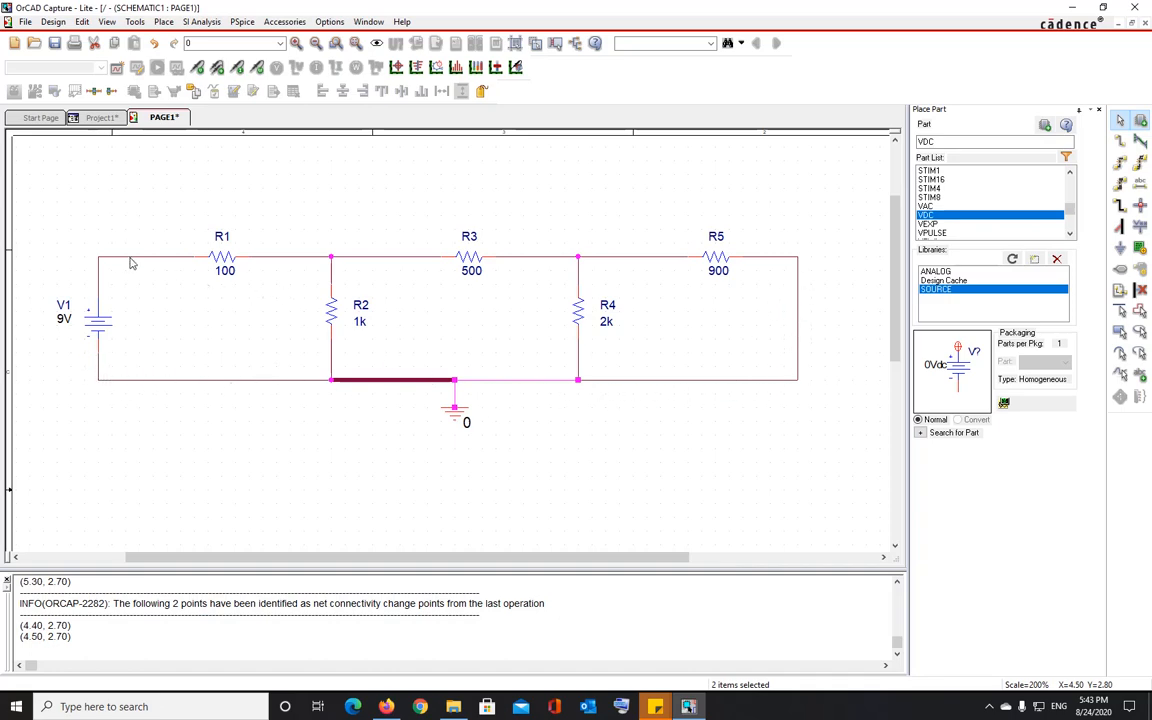
# - Set the thick return wire segment between R2 and the ground connection back to the thin line width of the other wires
pyautogui.rightClick(417, 385)
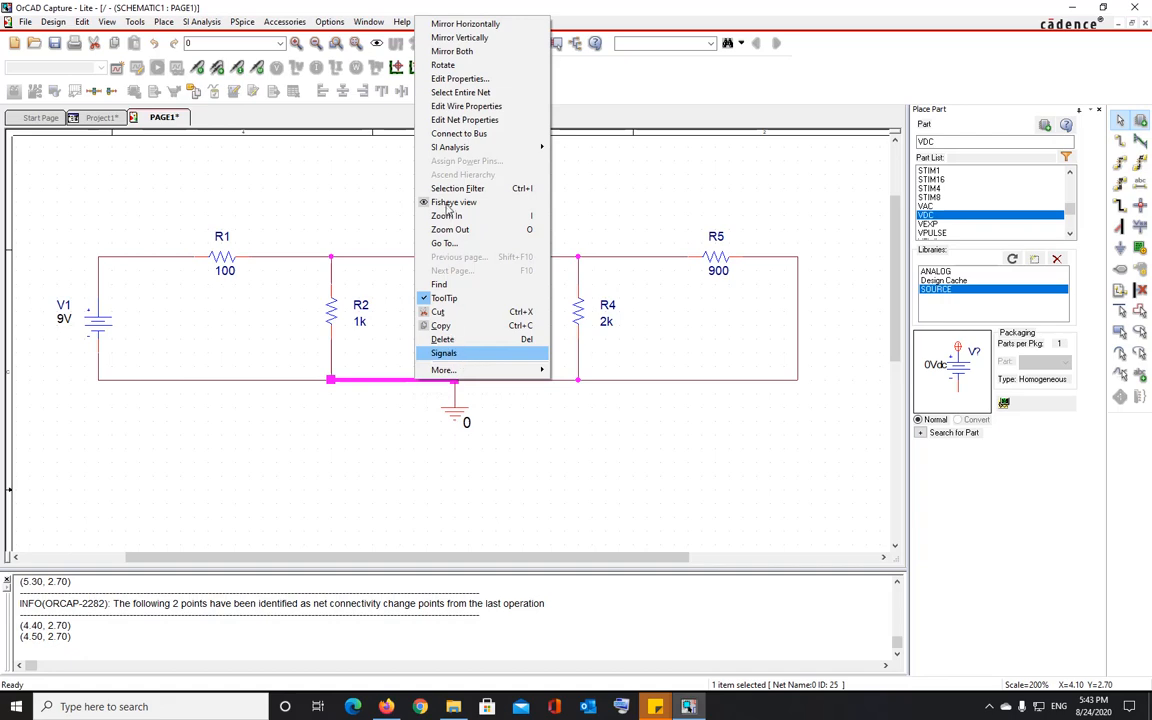
pyautogui.click(439, 106)
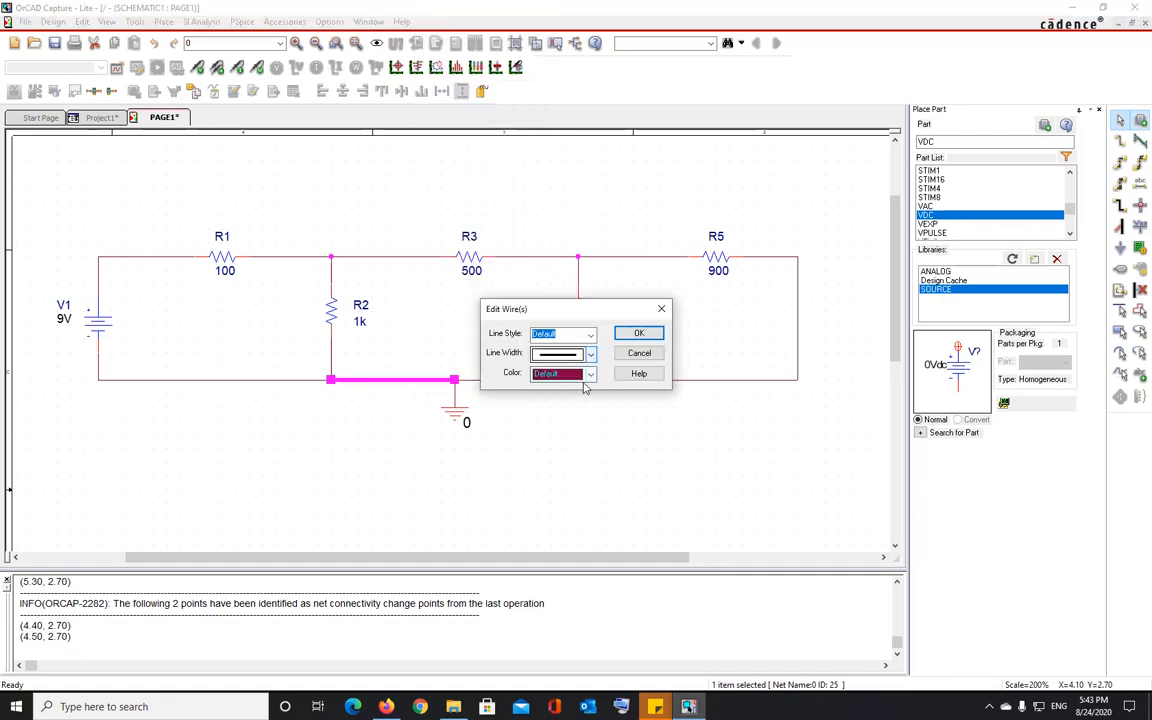
pyautogui.click(639, 333)
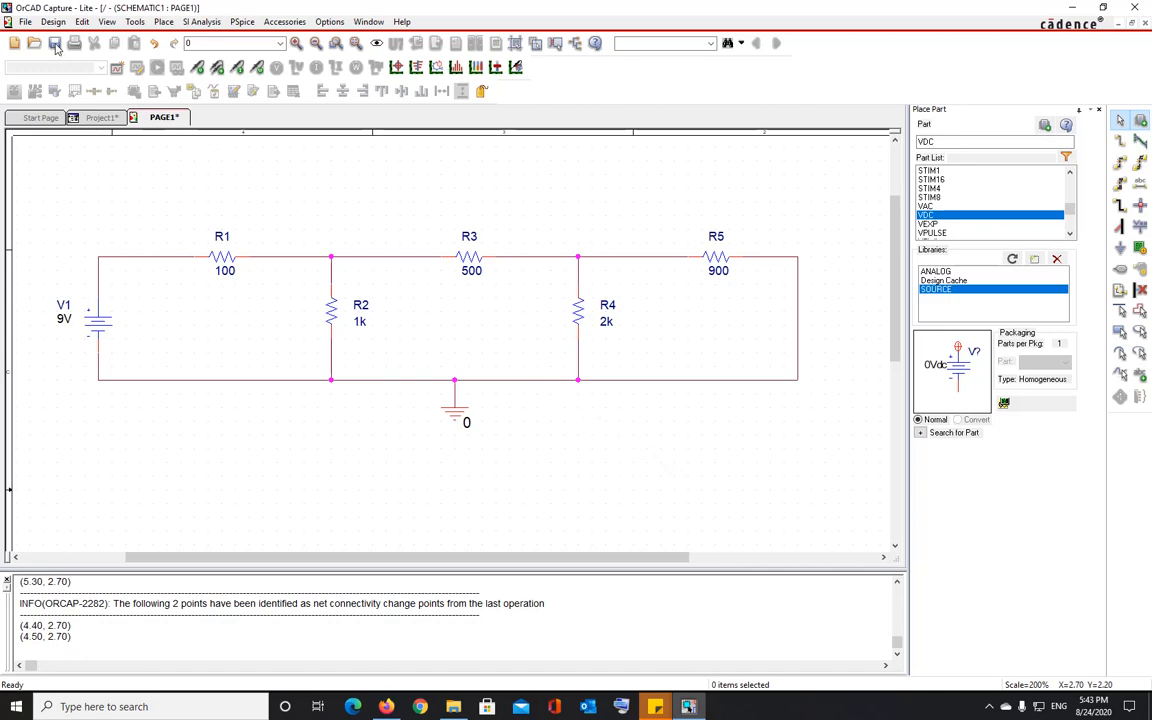
# - Save the schematic page and Project1, and check the saved project files in the Software Applications folder in File Explorer
pyautogui.hotkey('ctrl', 's')
pyautogui.click(97, 117)
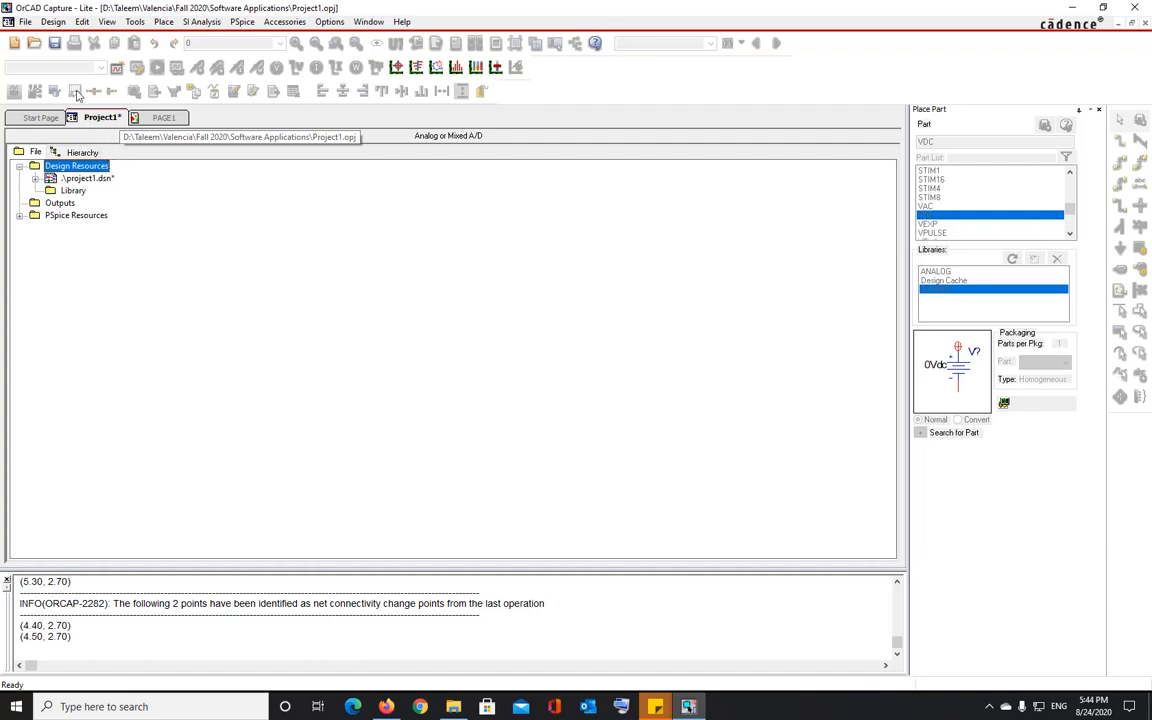
pyautogui.click(55, 44)
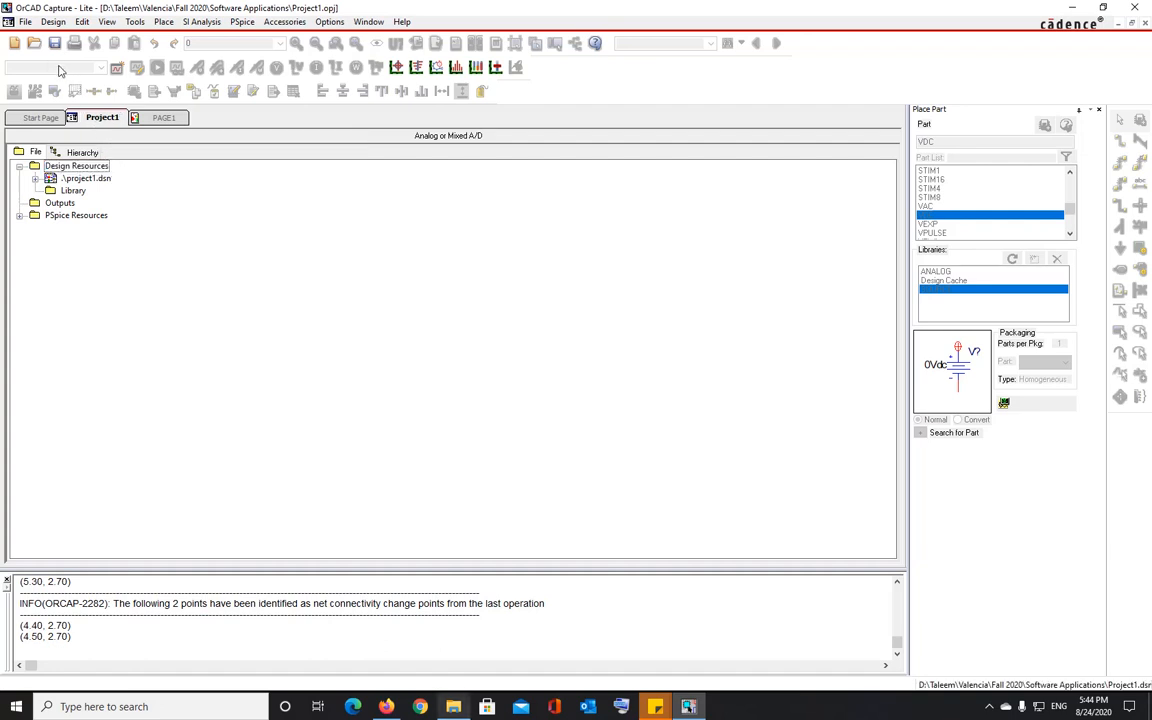
pyautogui.click(454, 707)
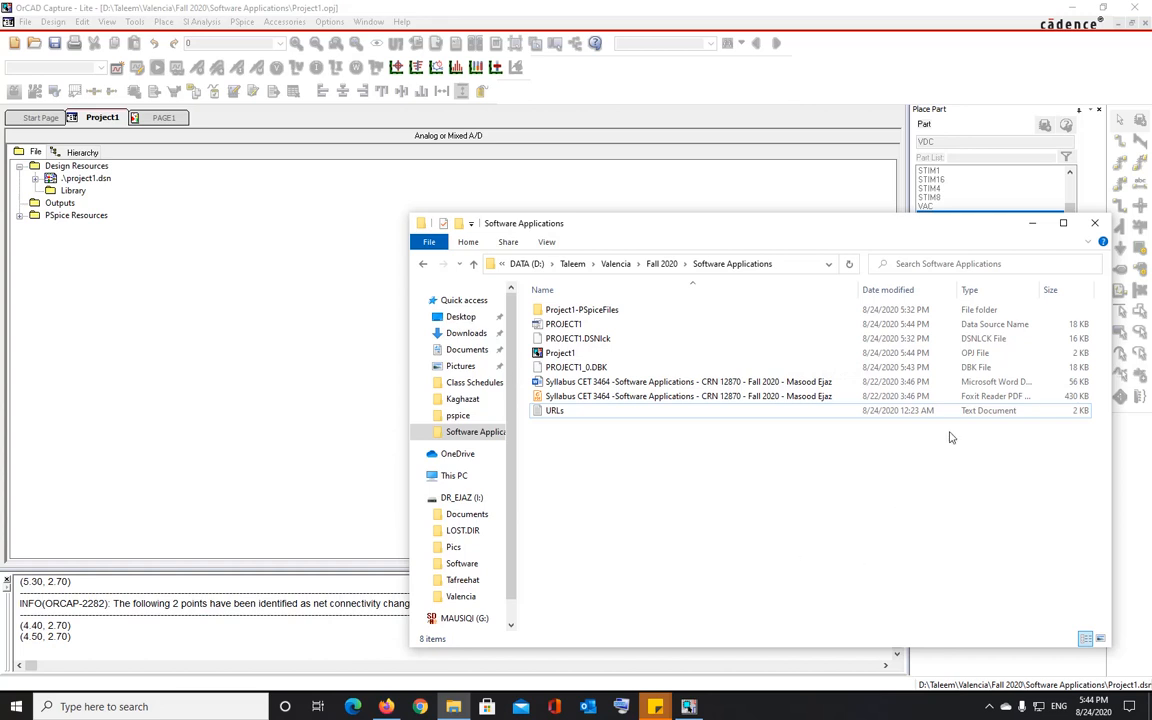
pyautogui.click(1032, 223)
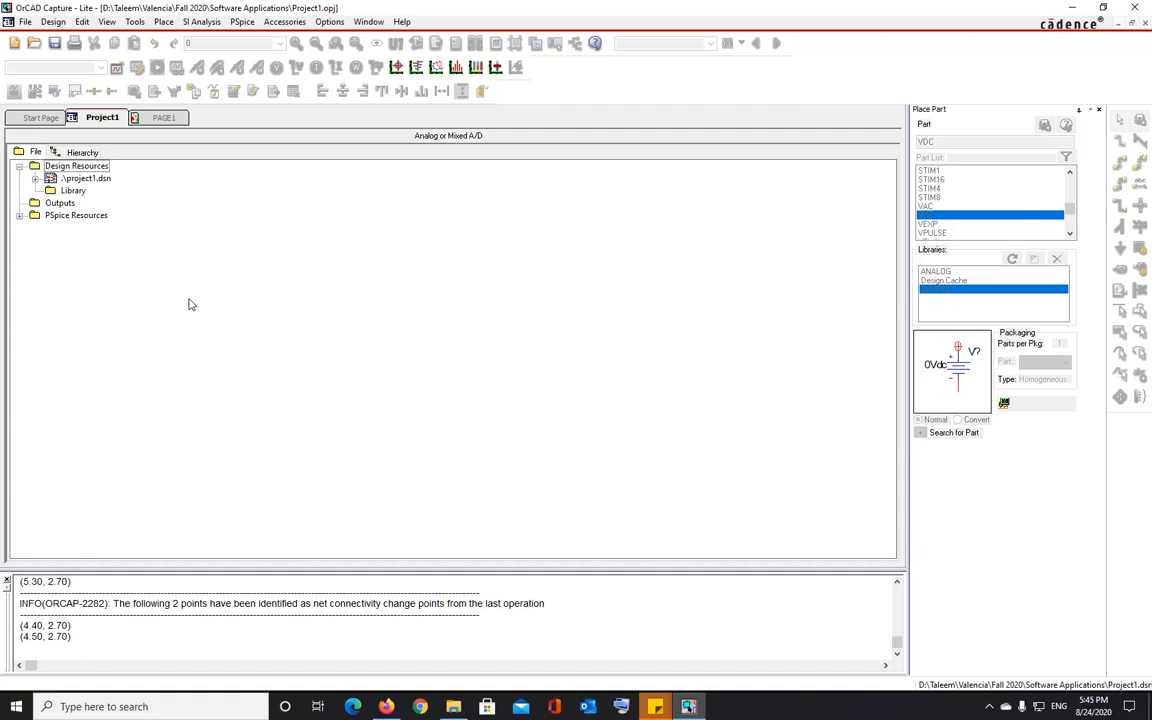
# - Expand project1.dsn down to SCHEMATIC1's page in the project tree and compare it with the open PAGE1 schematic
pyautogui.click(35, 179)
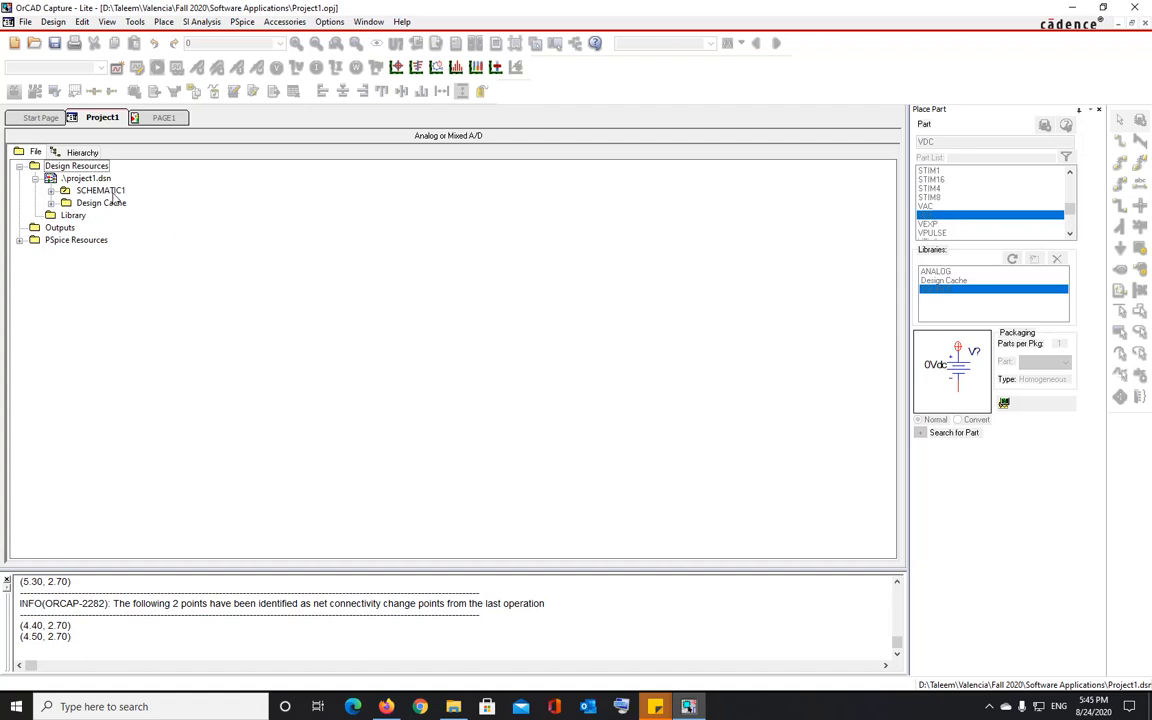
pyautogui.click(51, 191)
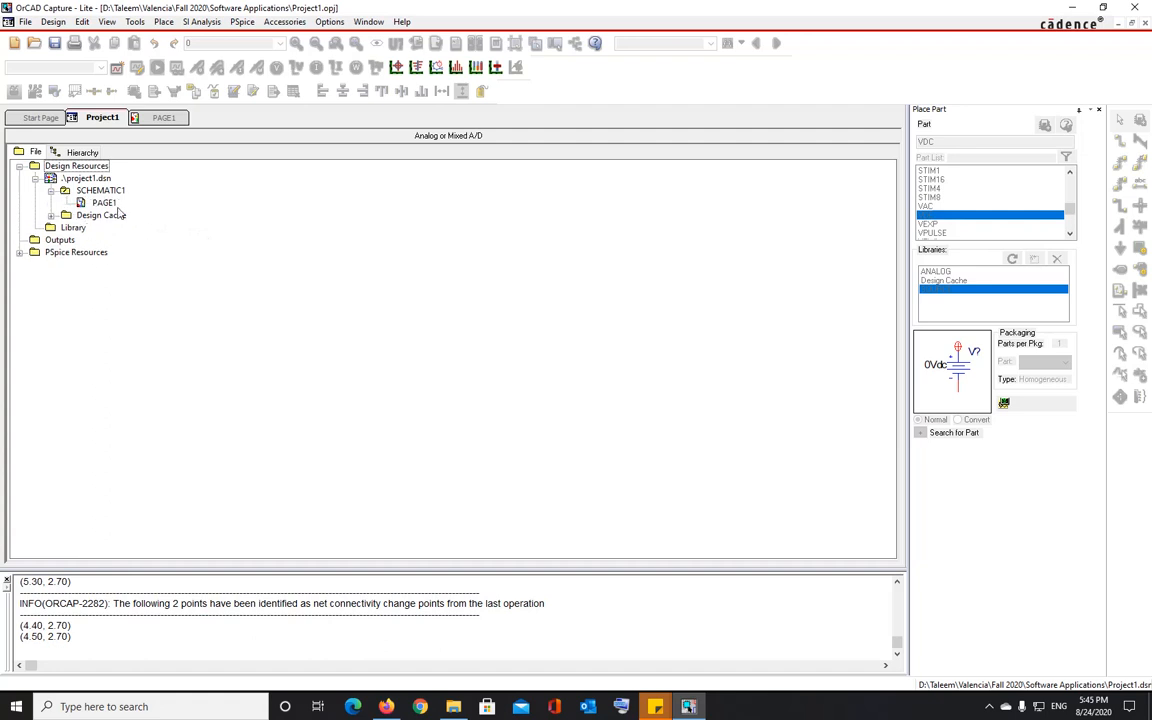
pyautogui.click(155, 117)
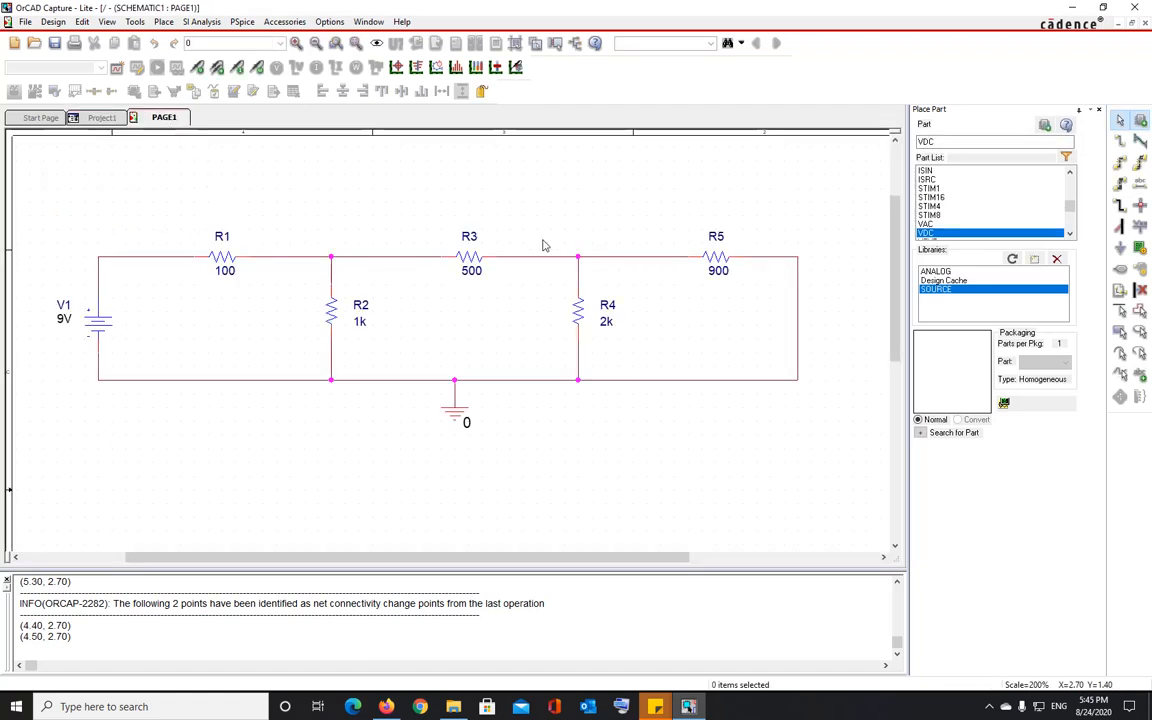
pyautogui.click(101, 117)
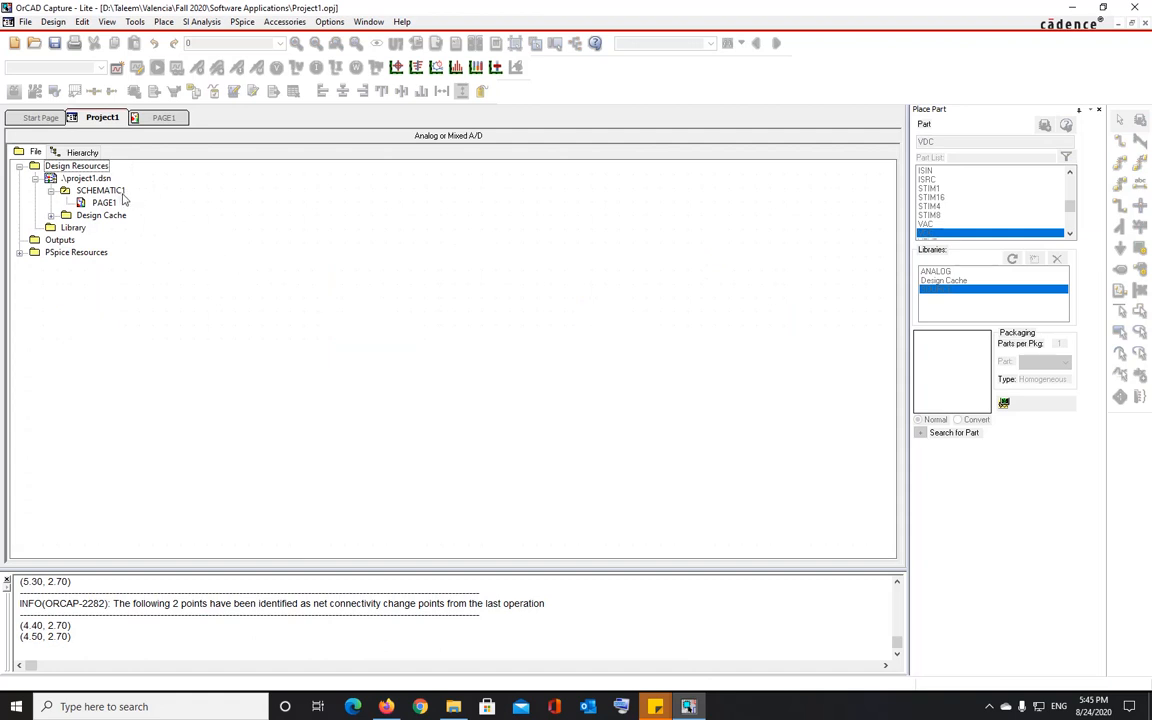
# - Add a new page named PAGE2 to SCHEMATIC1
pyautogui.rightClick(118, 190)
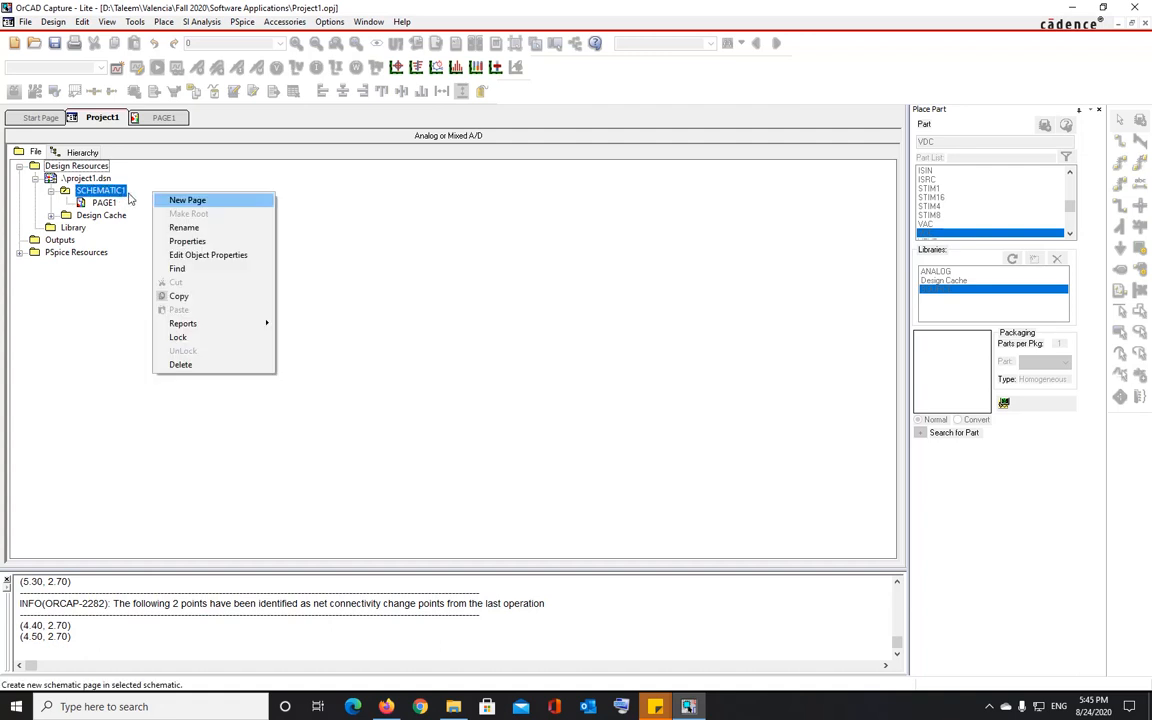
pyautogui.click(170, 183)
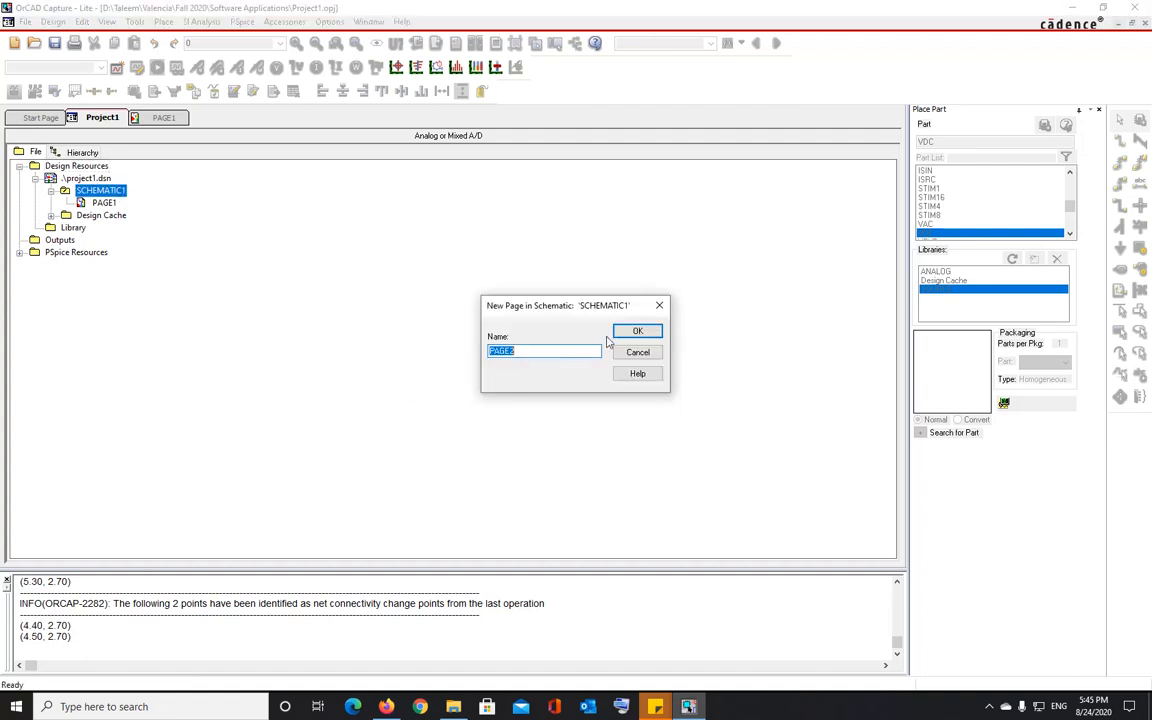
pyautogui.press('Return')
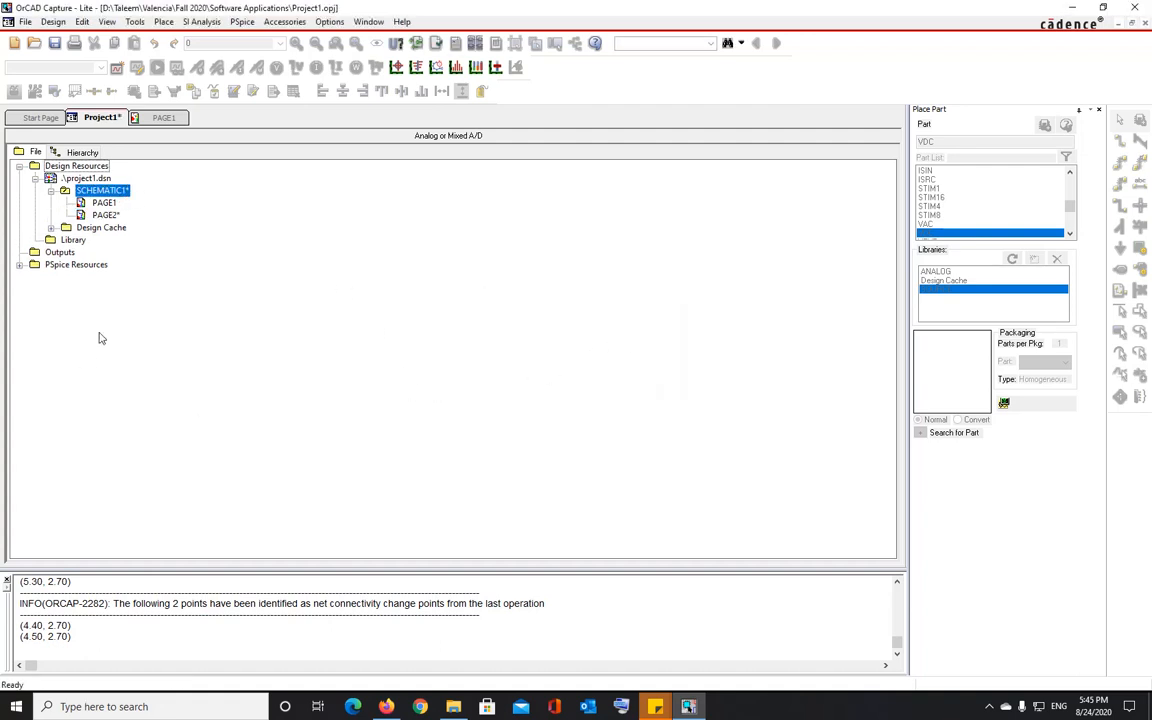
# - Open PAGE2, discard it by closing it without saving its changes, and save the project
pyautogui.doubleClick(106, 213)
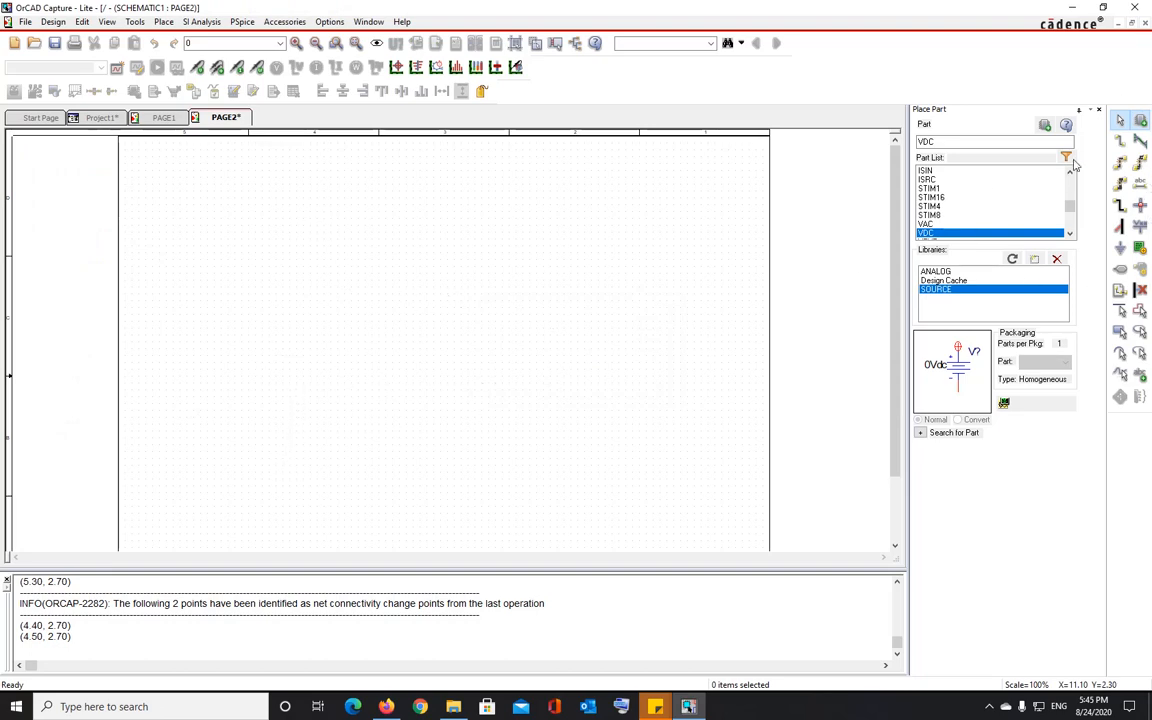
pyautogui.click(1145, 23)
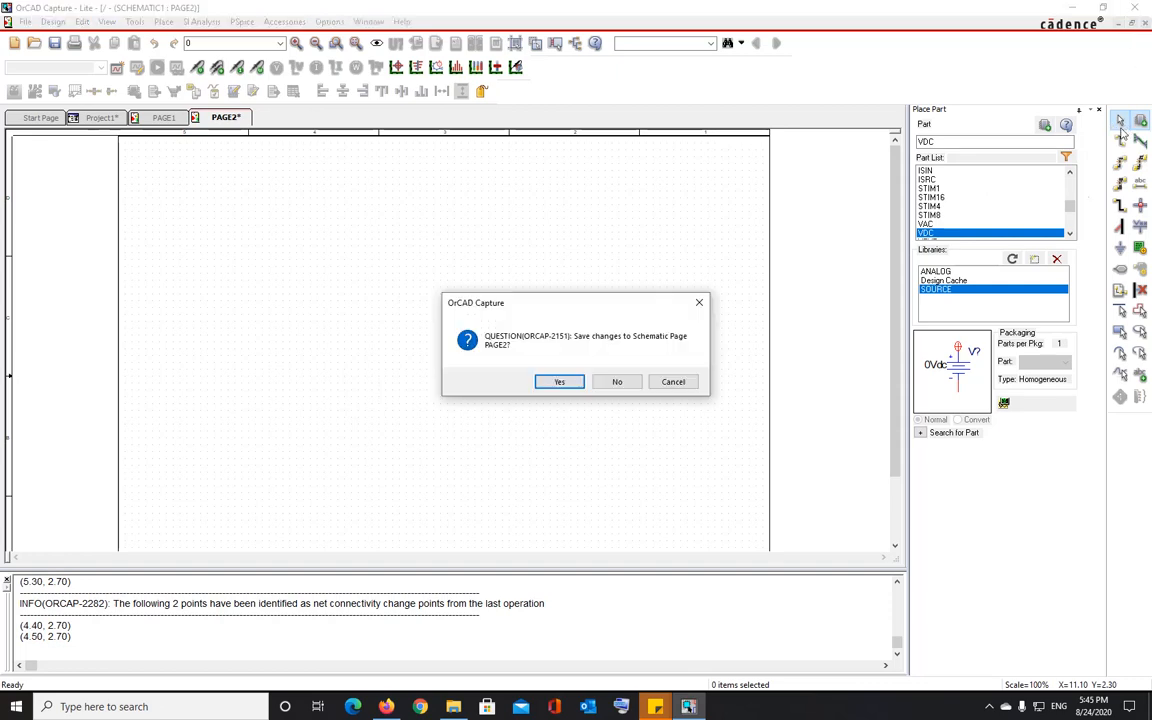
pyautogui.click(619, 382)
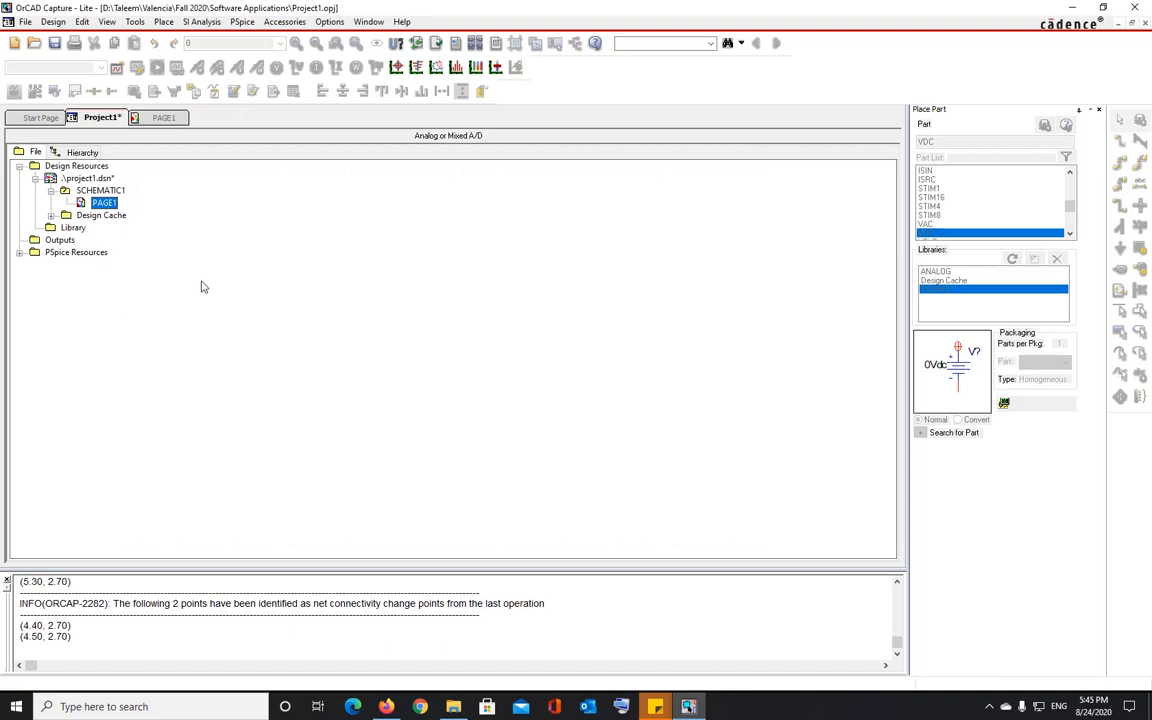
pyautogui.hotkey('ctrl', 's')
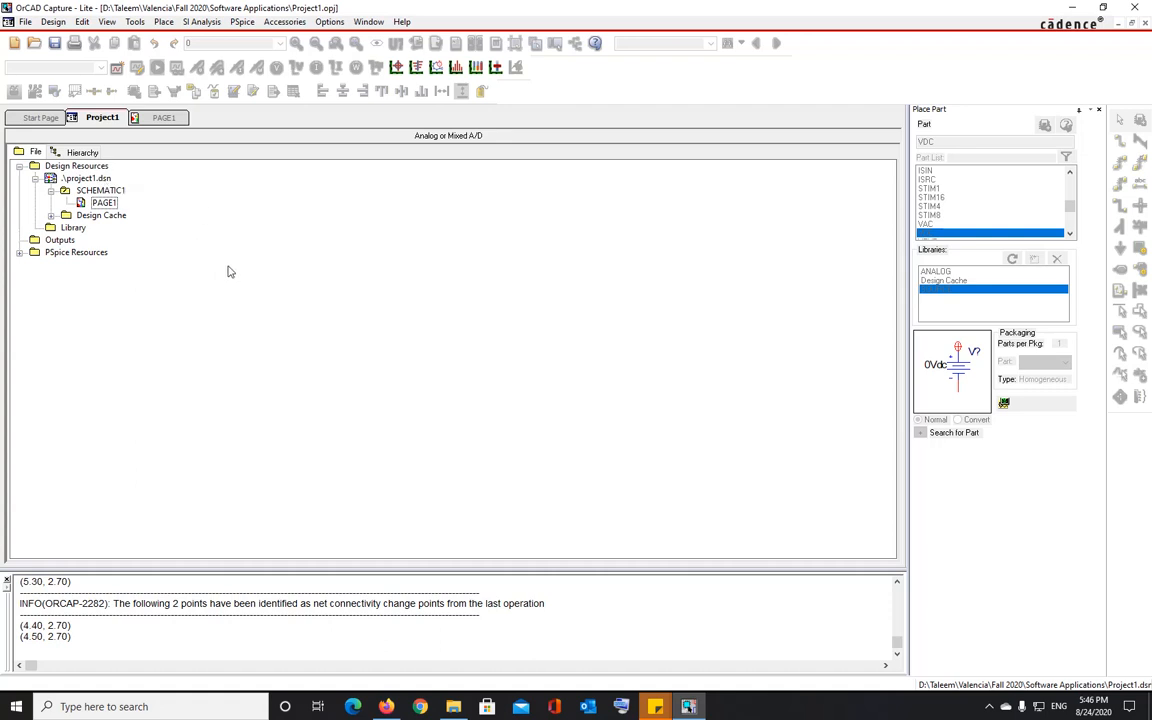
# - Add a new schematic named SCHEMATIC2 to project1.dsn
pyautogui.click(87, 178)
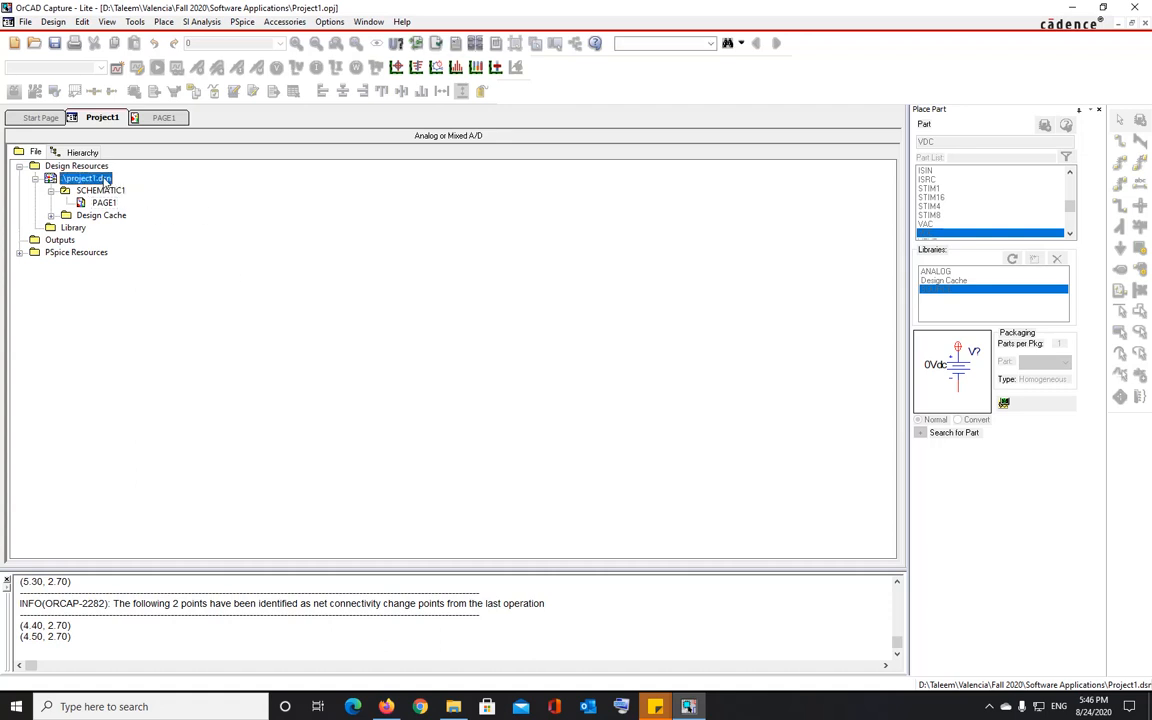
pyautogui.rightClick(105, 182)
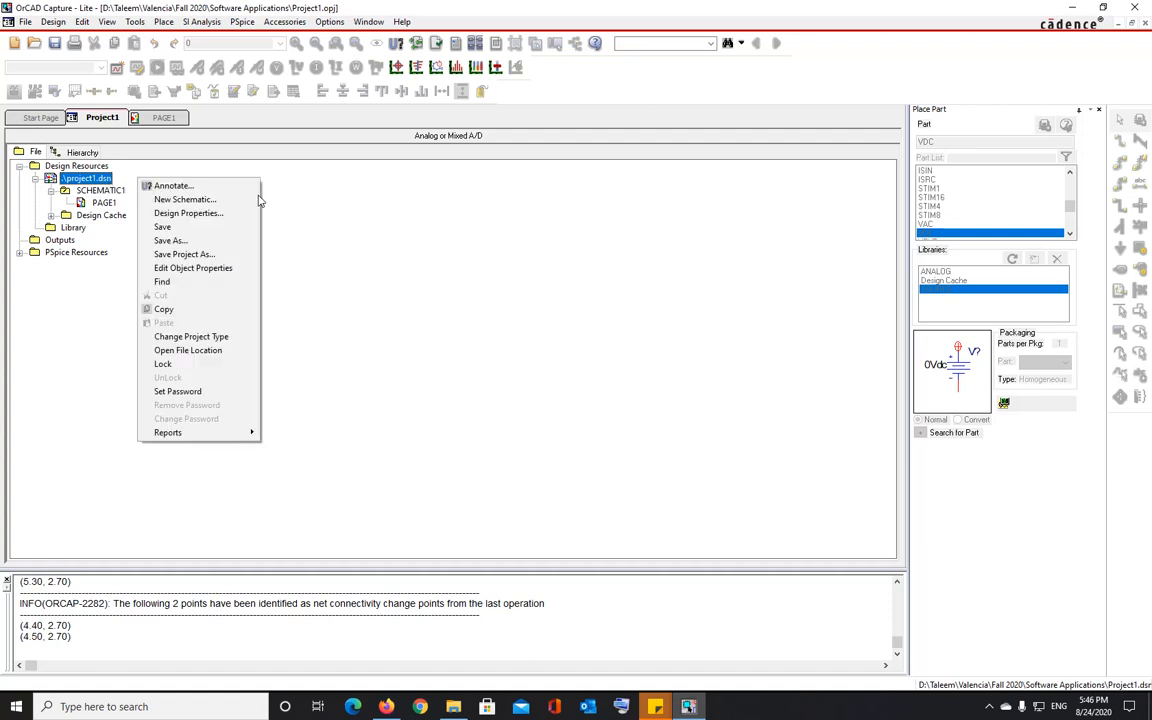
pyautogui.click(195, 199)
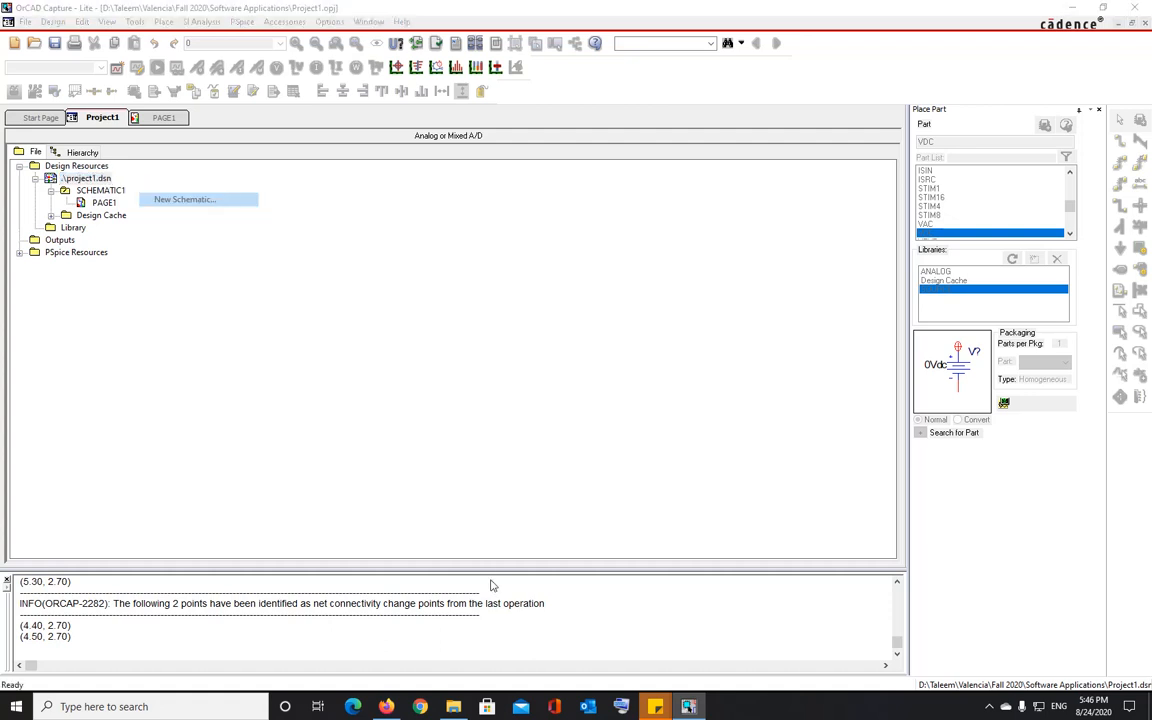
pyautogui.press('Return')
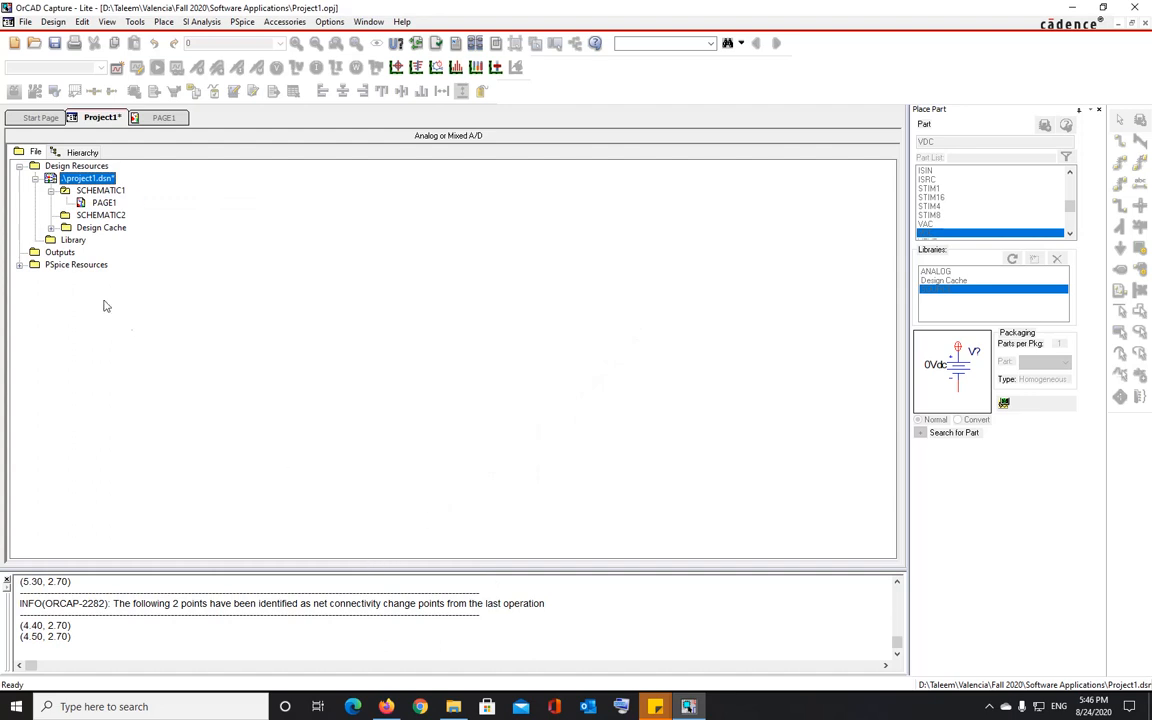
# - Add a new page named PAGE1 to SCHEMATIC2
pyautogui.click(105, 215)
pyautogui.rightClick(120, 216)
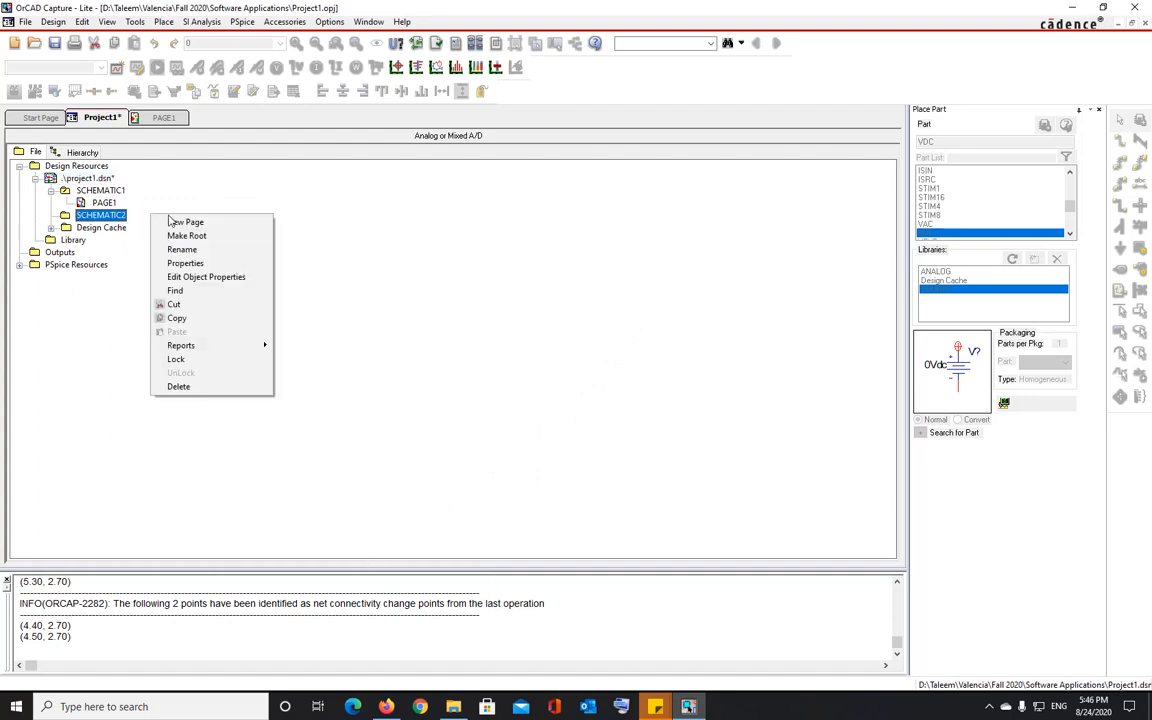
pyautogui.click(184, 222)
pyautogui.press('Return')
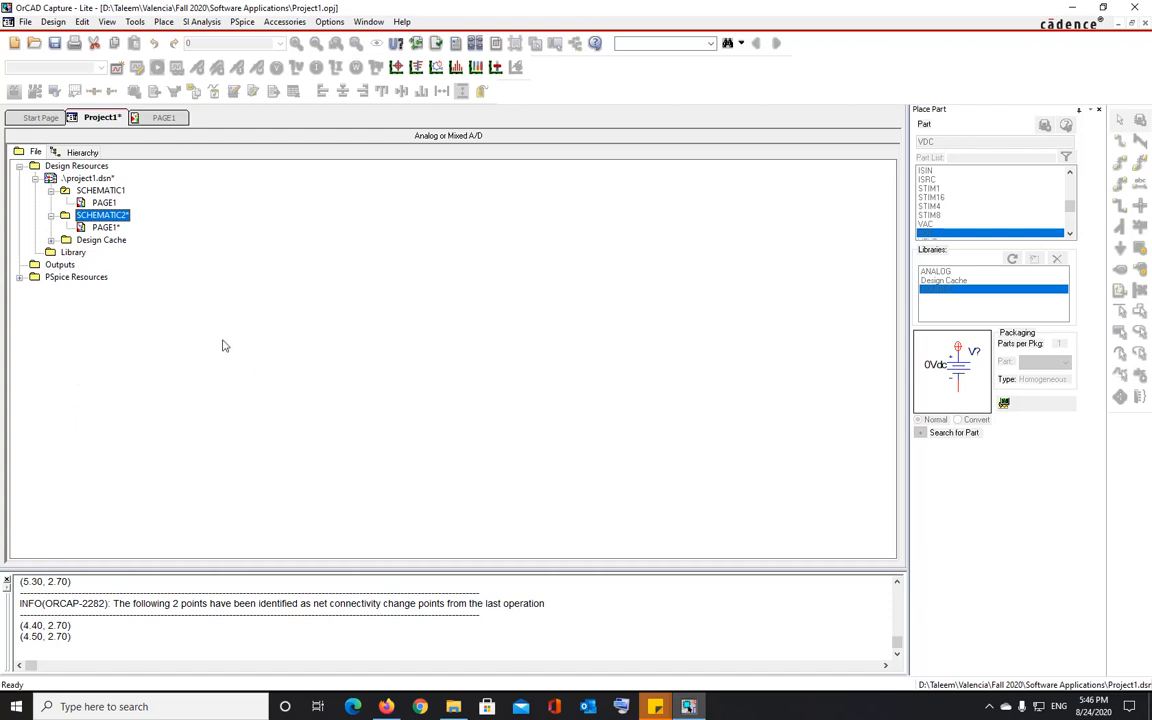
# - Save the project, then open PAGE1 of SCHEMATIC2 for viewing and return to the project tree
pyautogui.click(54, 43)
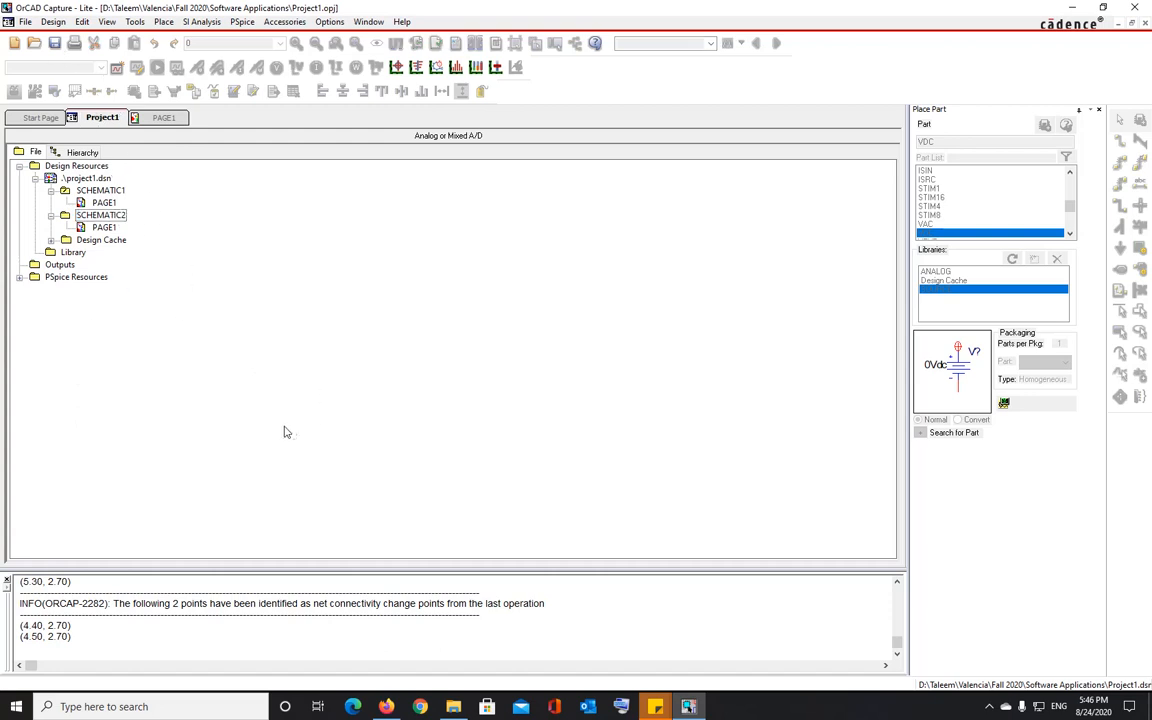
pyautogui.doubleClick(104, 228)
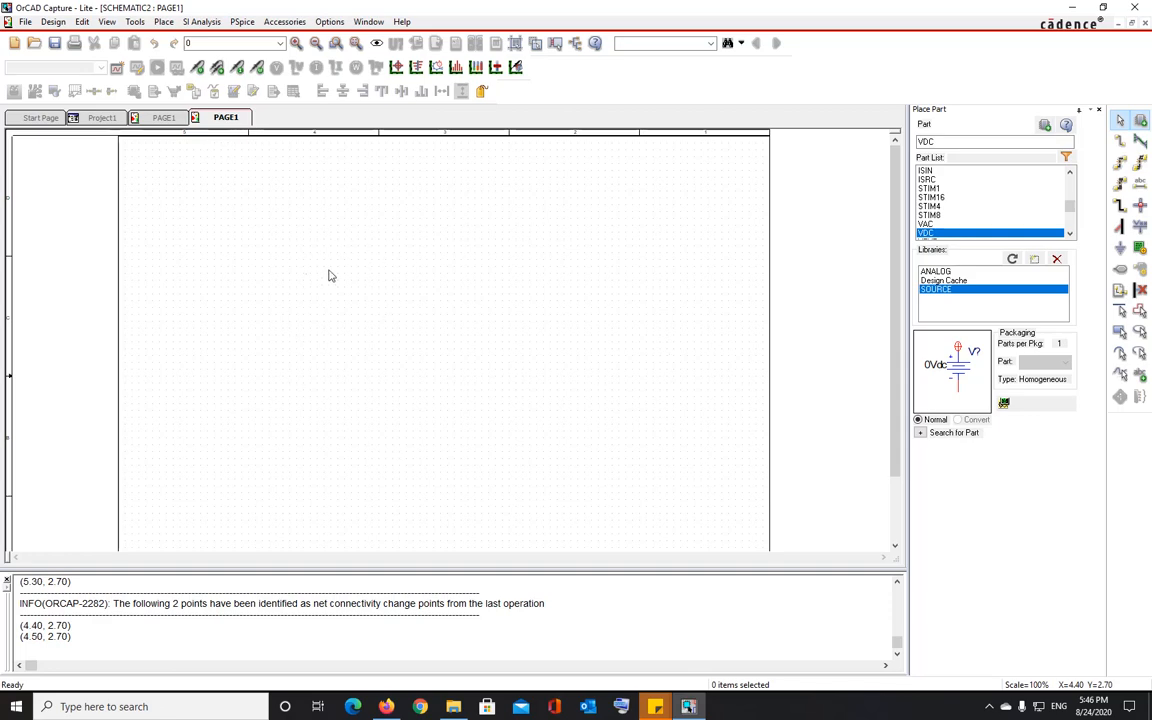
pyautogui.click(106, 118)
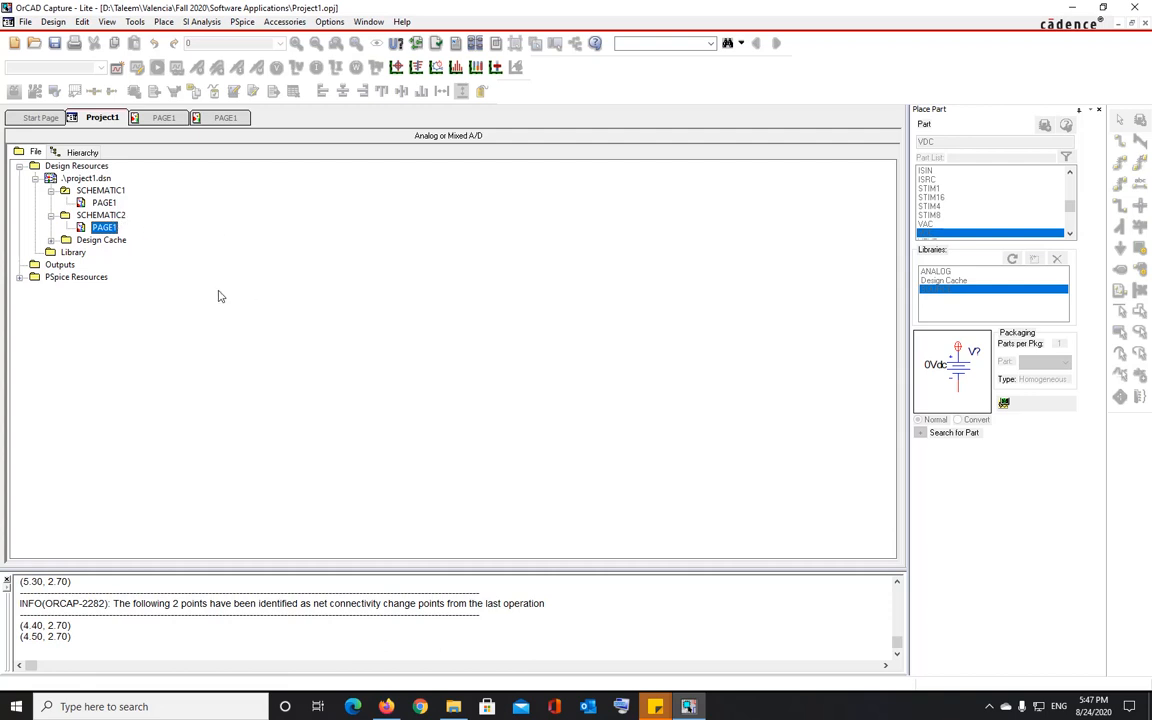
# - Make SCHEMATIC2 the root schematic of the design, and restore SCHEMATIC1 as the root
pyautogui.click(110, 214)
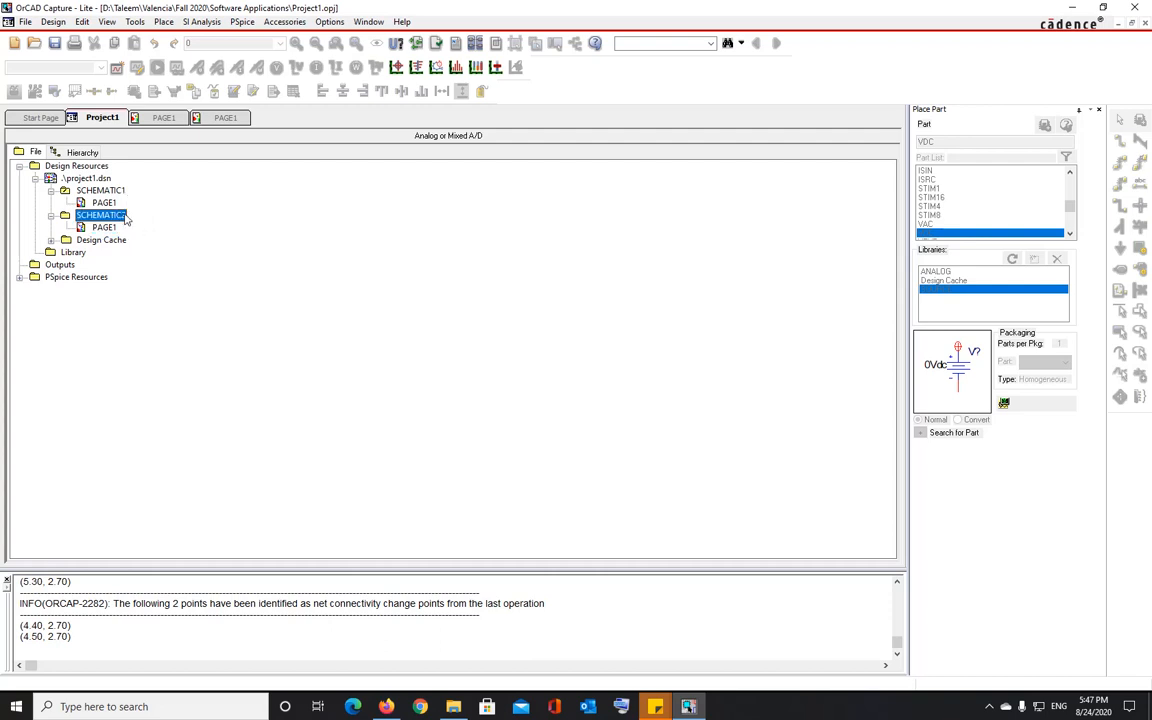
pyautogui.click(210, 239)
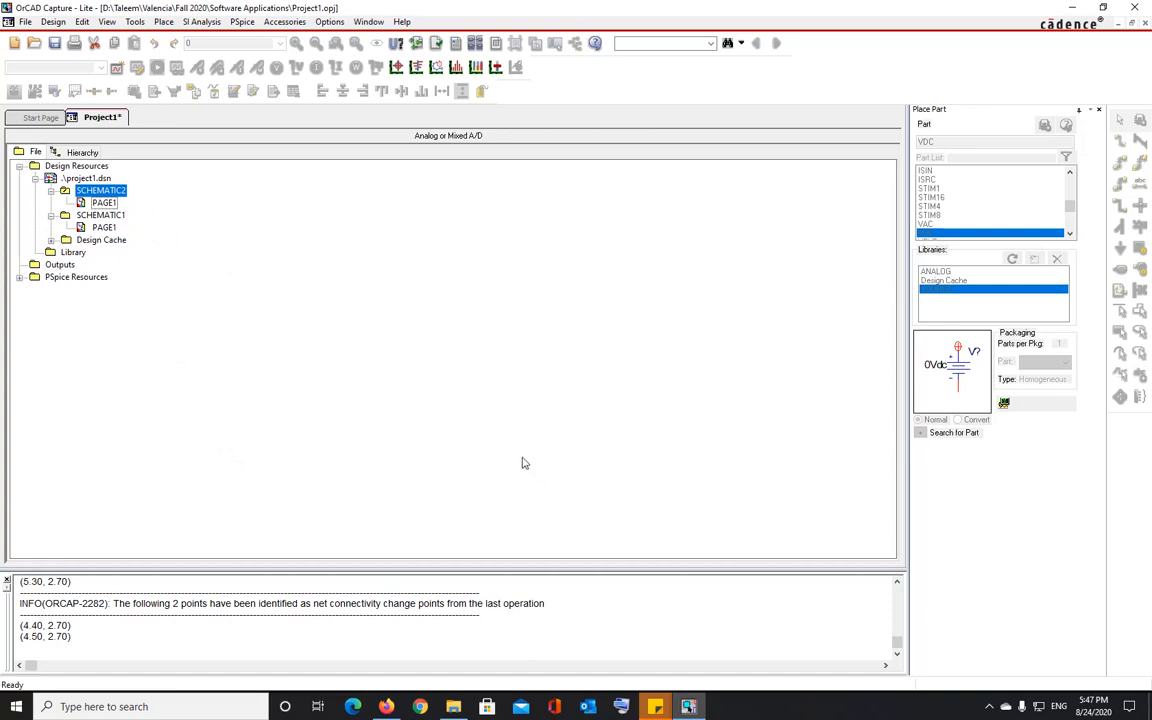
pyautogui.rightClick(110, 215)
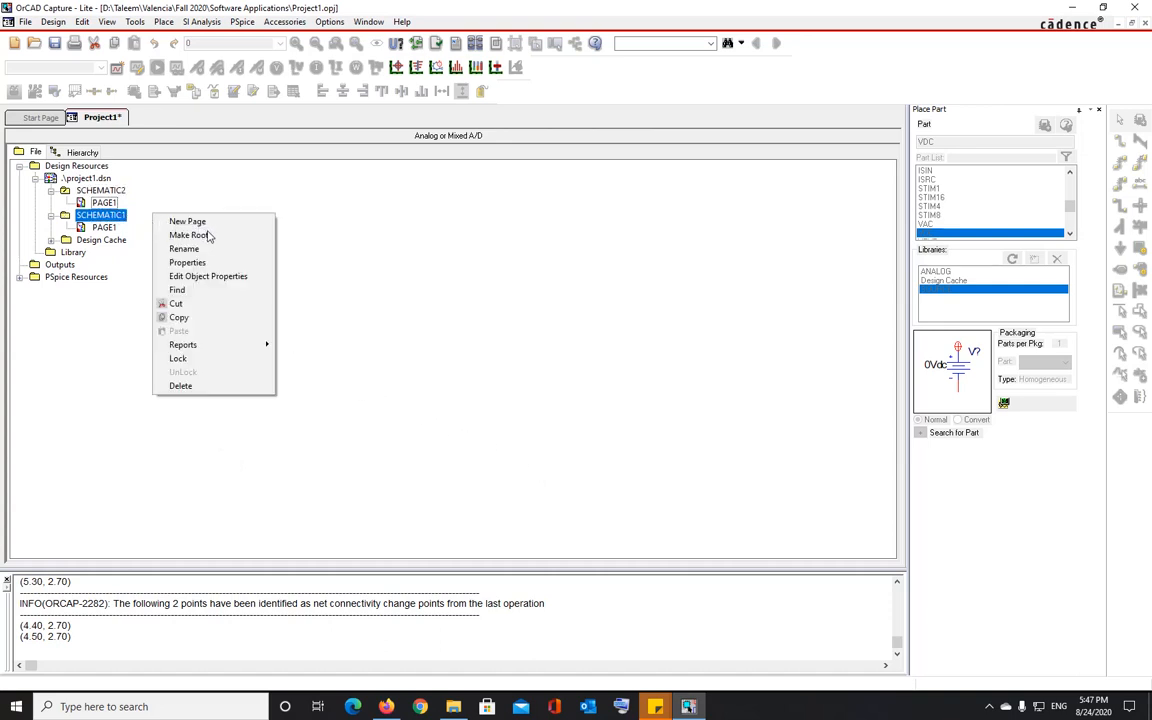
pyautogui.click(190, 235)
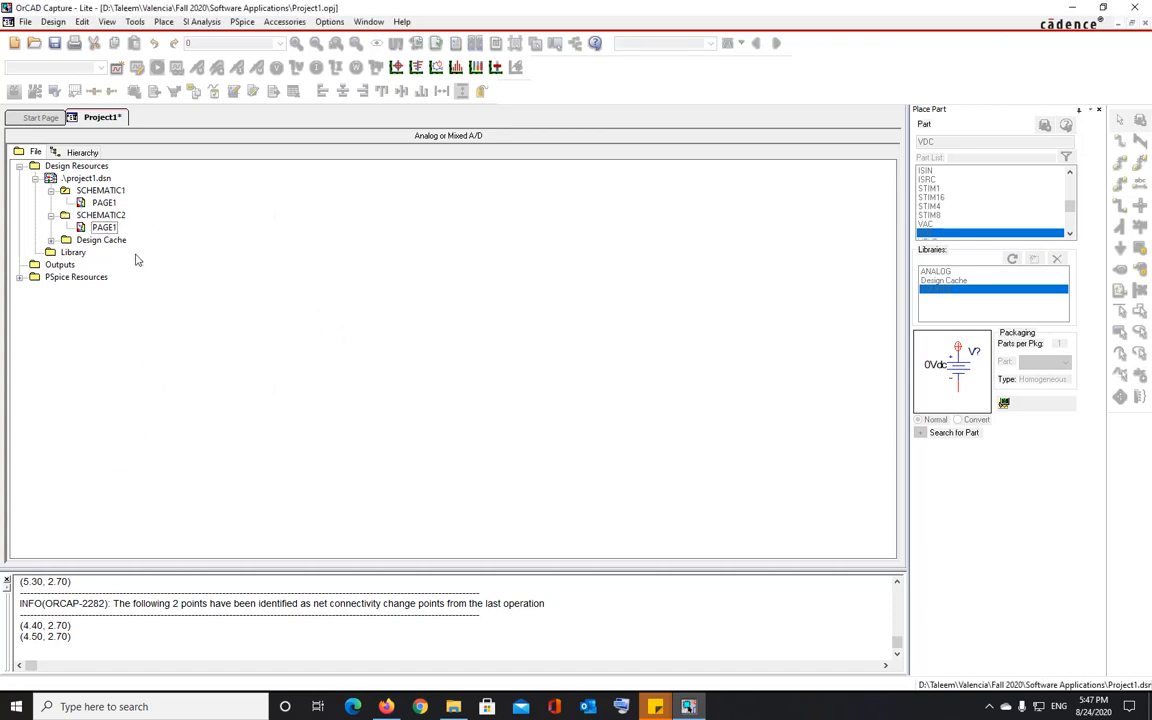
# - Open PAGE1 of SCHEMATIC1 to view the resistor circuit and return to the project tree
pyautogui.doubleClick(104, 202)
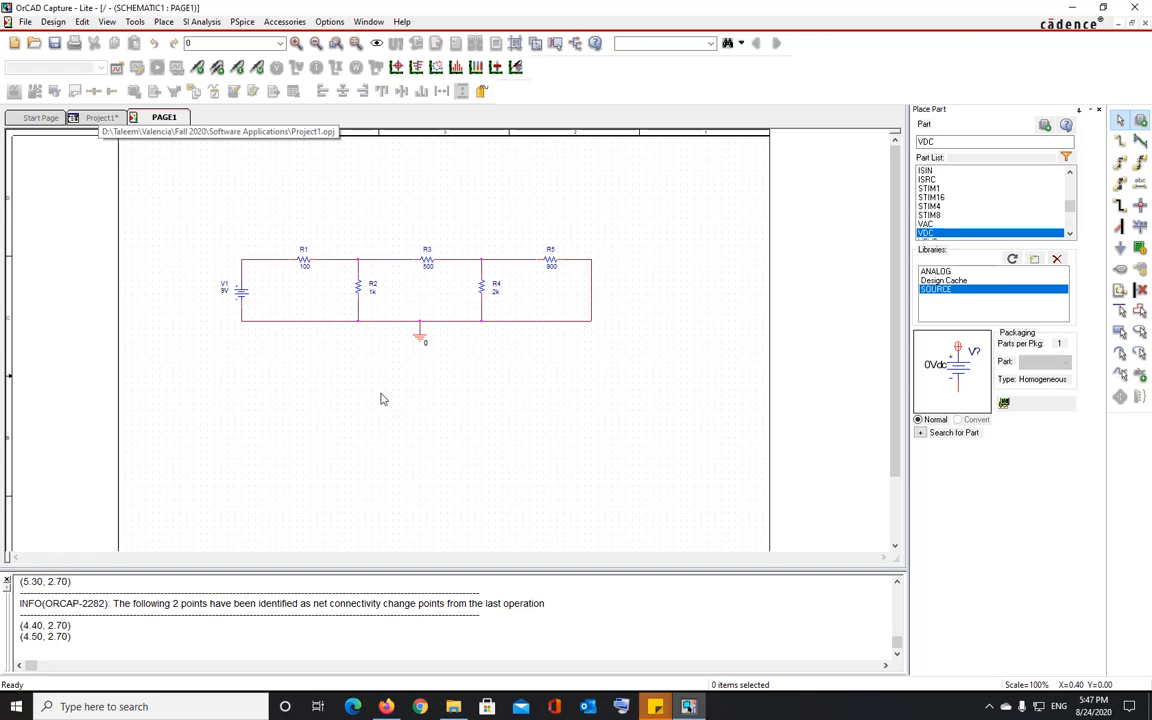
pyautogui.click(101, 119)
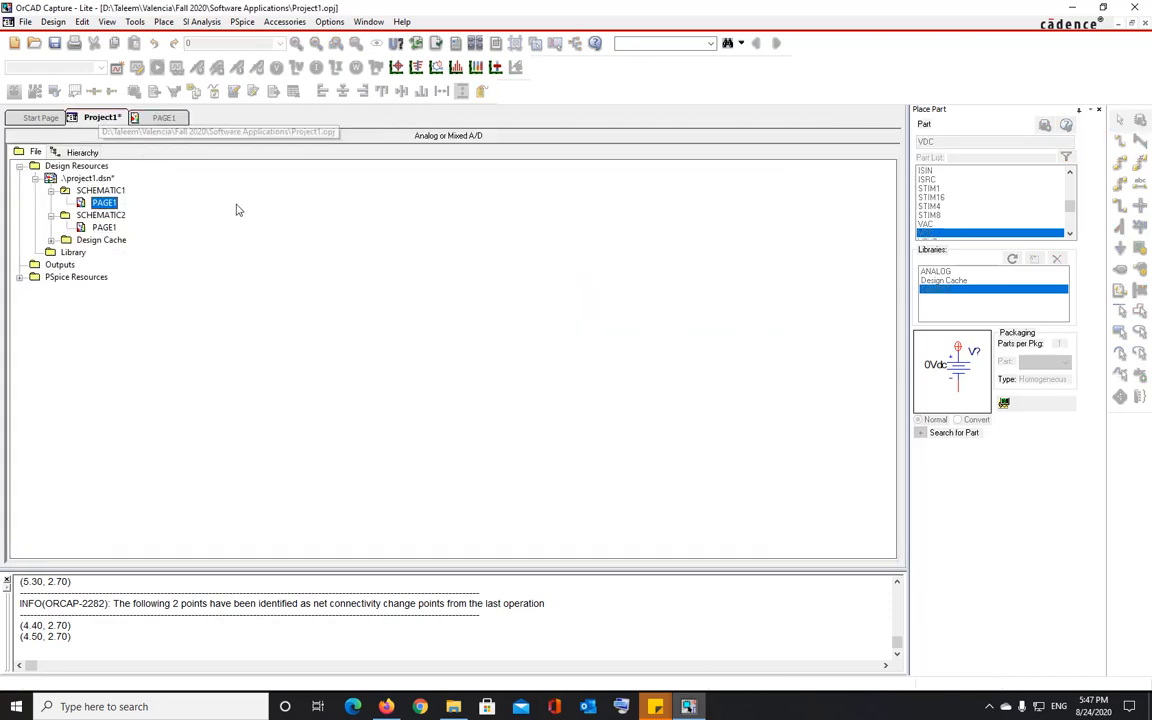